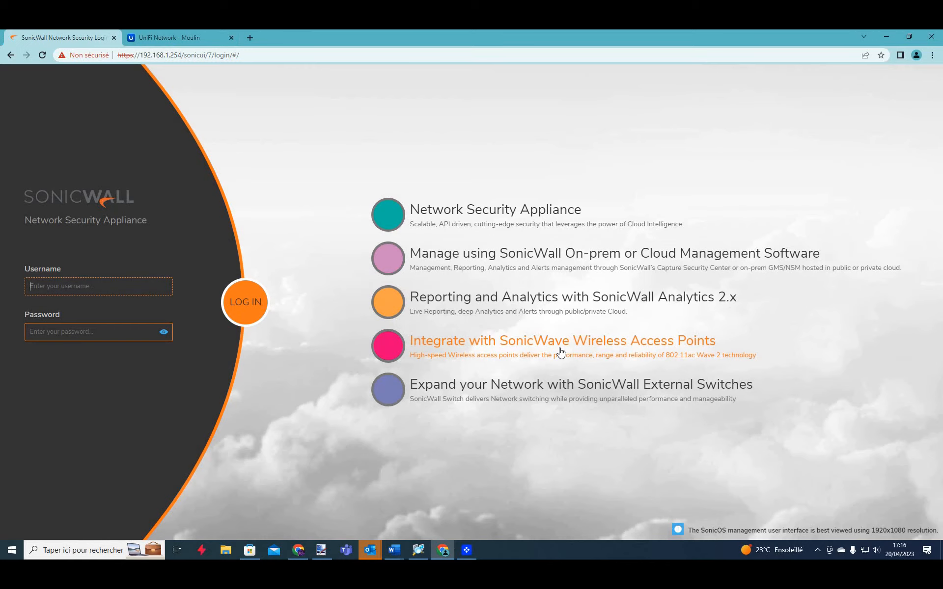
Log in to the SonicWall TZ 670 as the administrator, then switch to the UniFi Network tab.
type("admin")
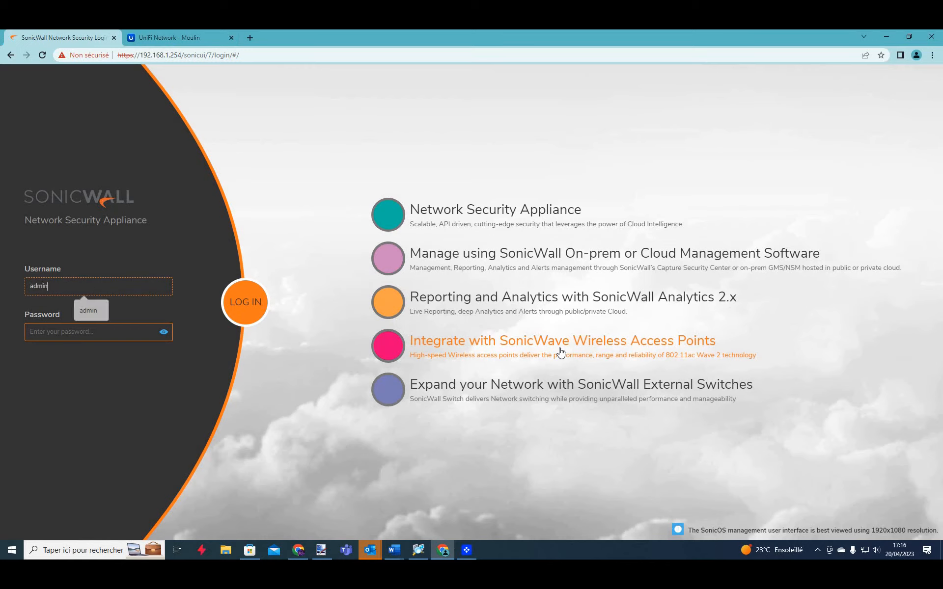
key("Tab")
type("admin")
type("•••••••••")
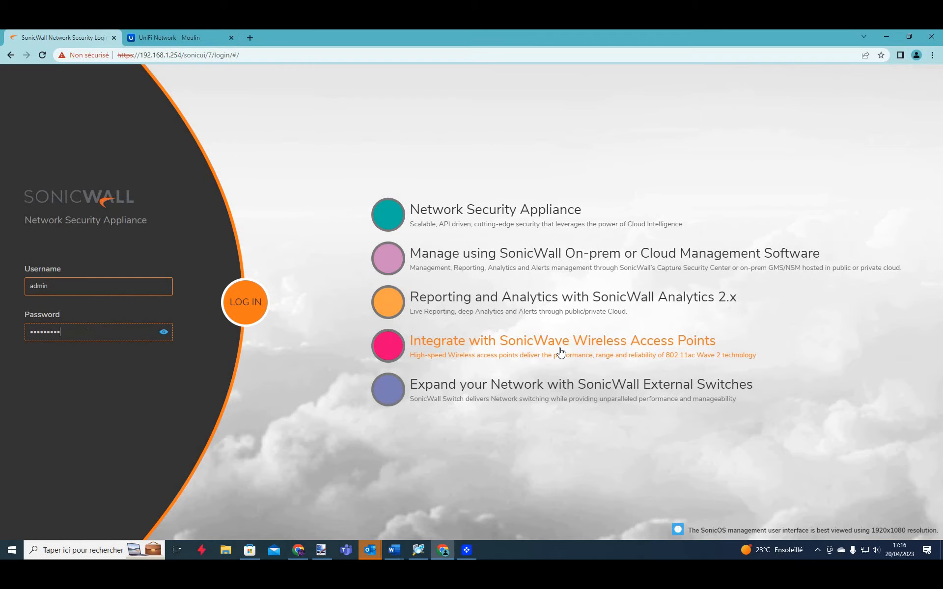
key("Return")
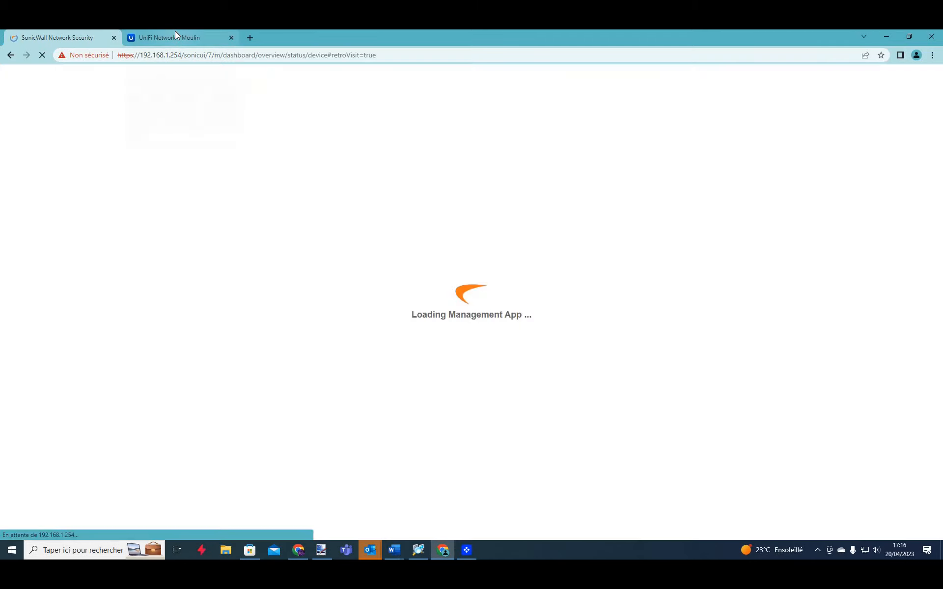
left_click(175, 35)
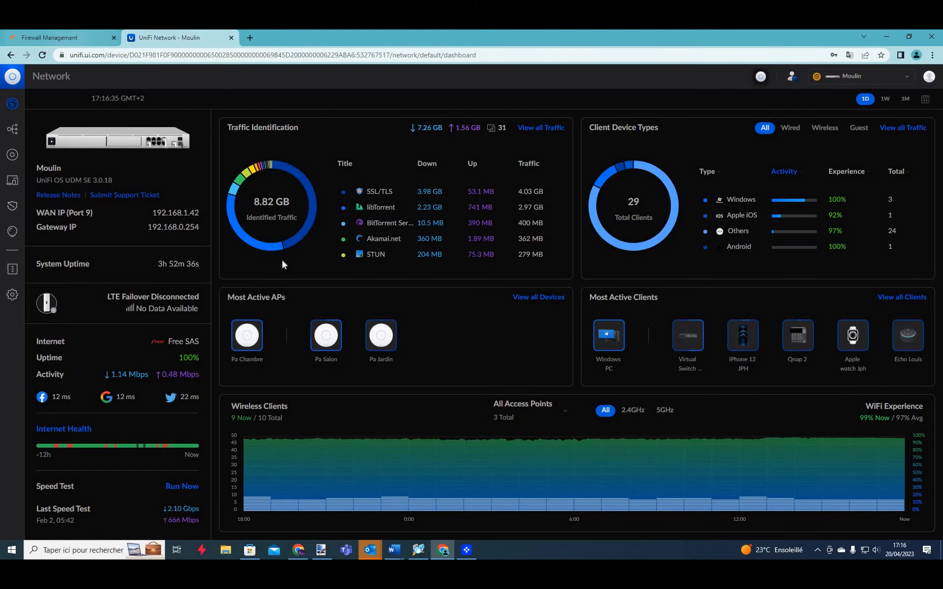
Review the SonicWall interfaces table for the X0 and X4 LAN addresses, then return to UniFi.
key("ctrl+Tab")
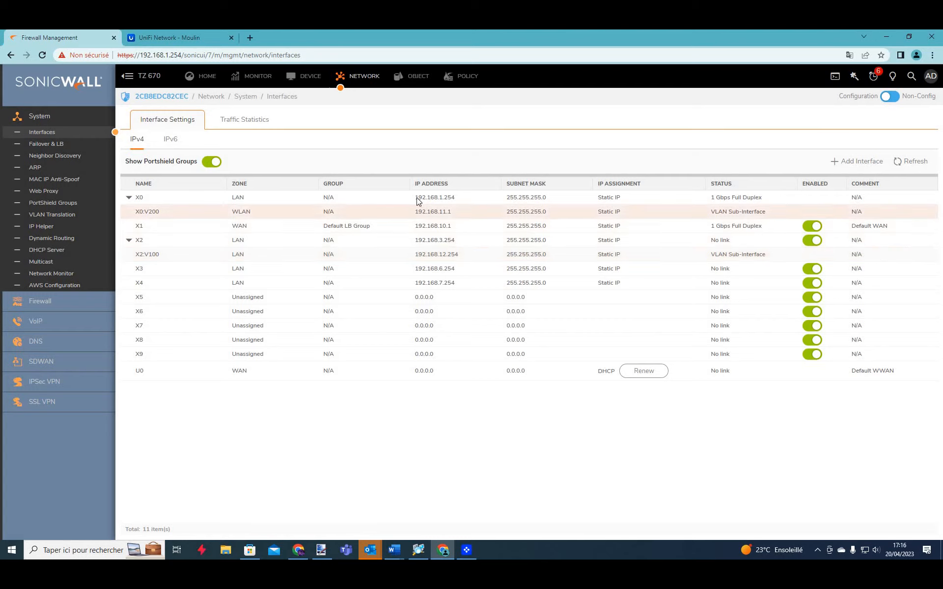
mouse_move(433, 201)
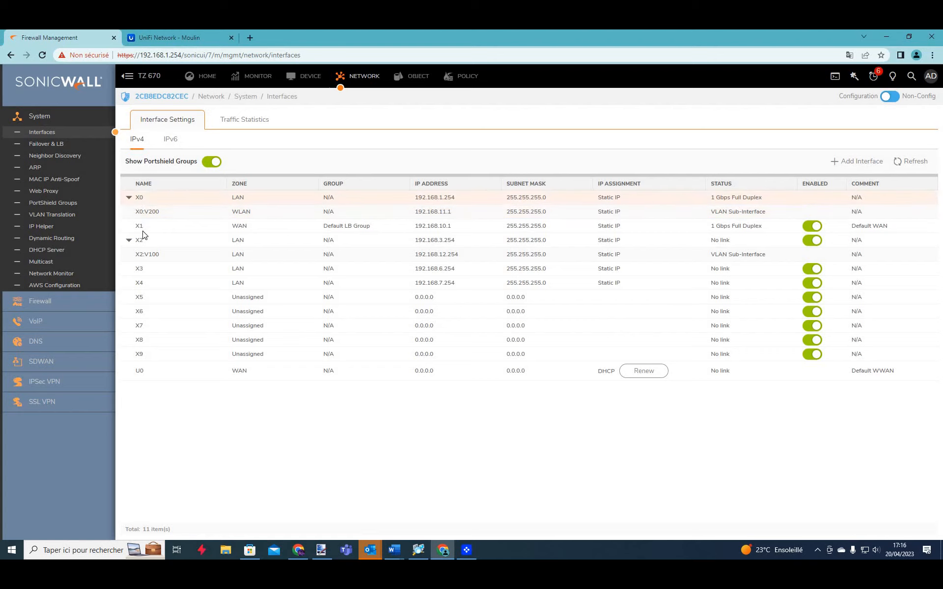
mouse_move(138, 289)
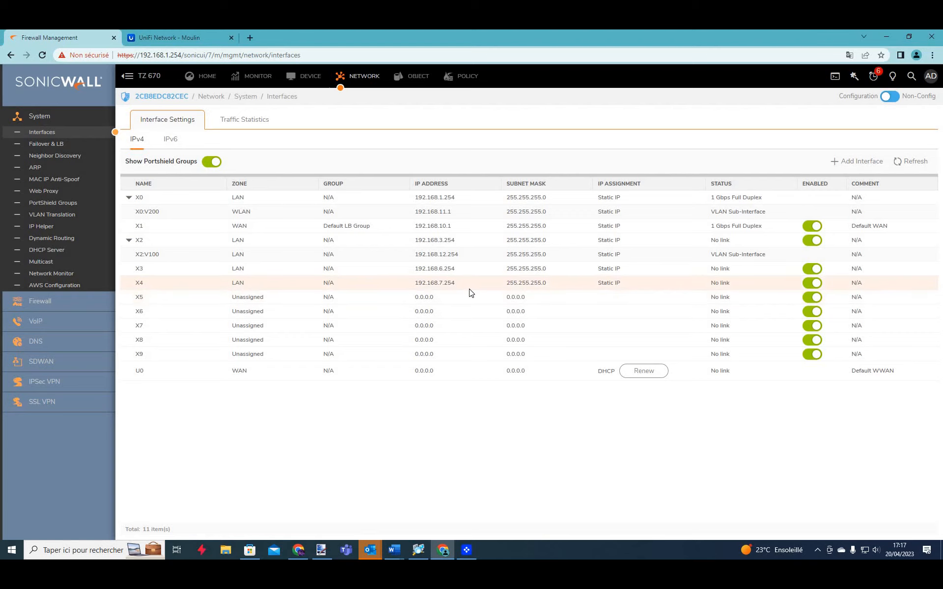
mouse_move(471, 293)
left_click(179, 33)
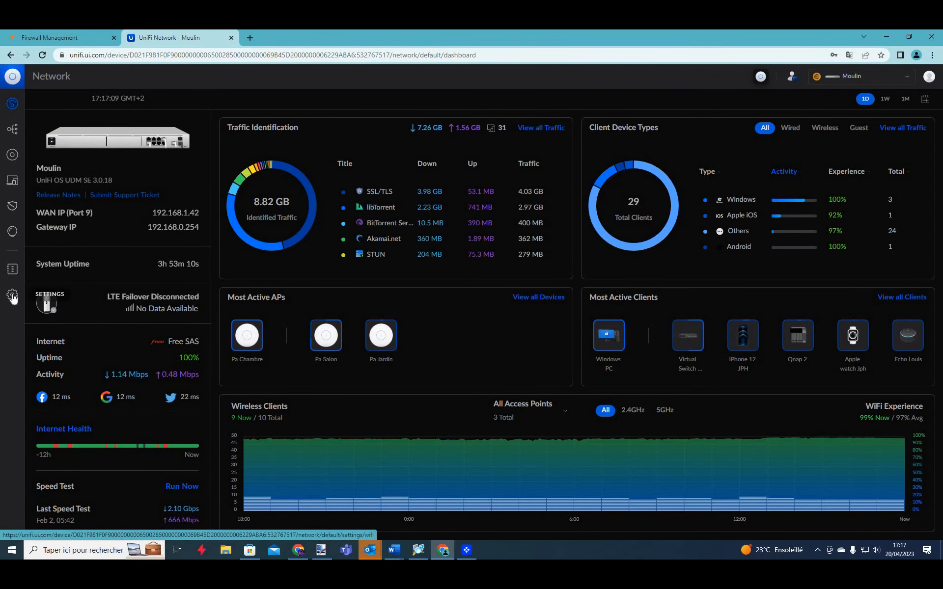
Review the UniFi networks list in Settings, then bring up the Teleport & VPN settings.
left_click(13, 298)
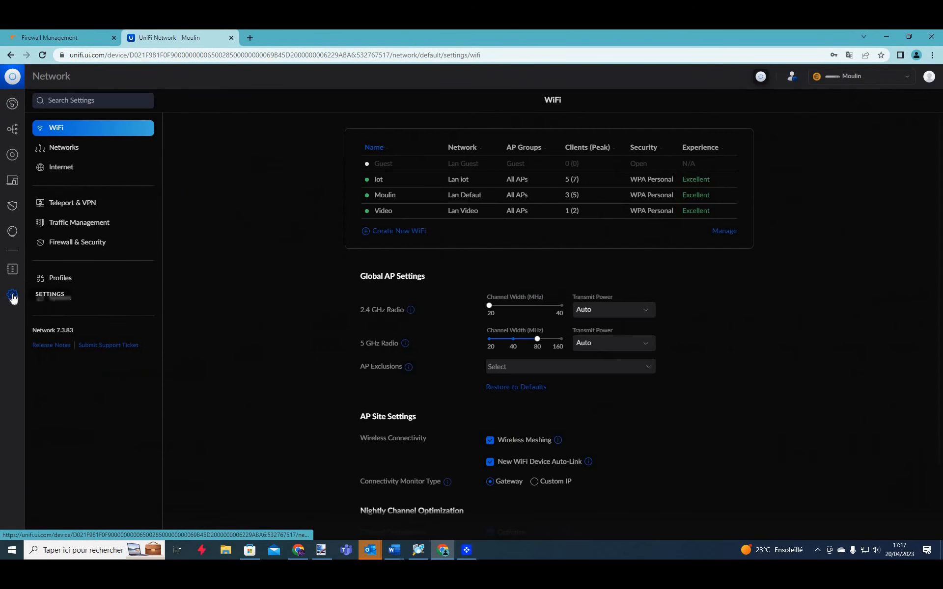
left_click(72, 152)
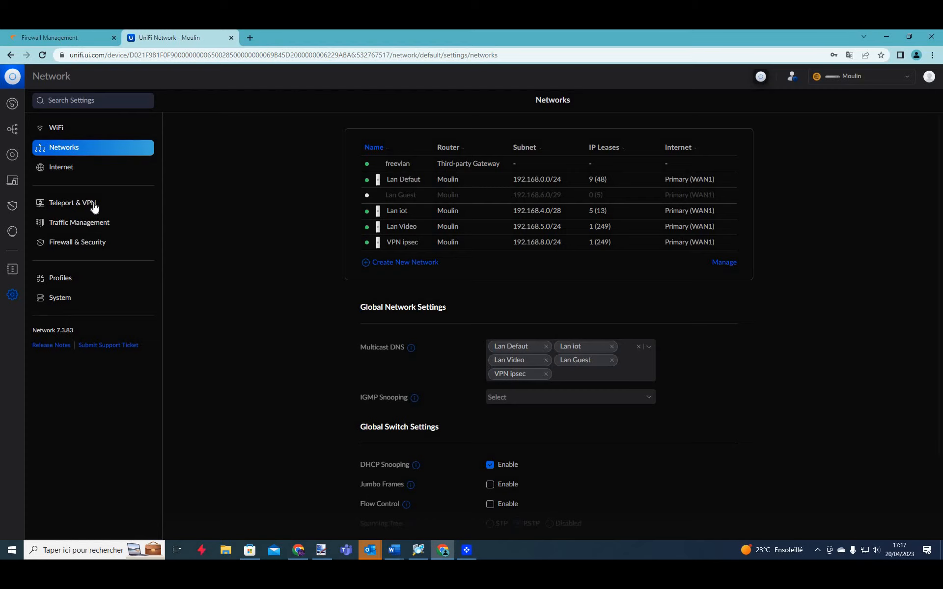
left_click(60, 206)
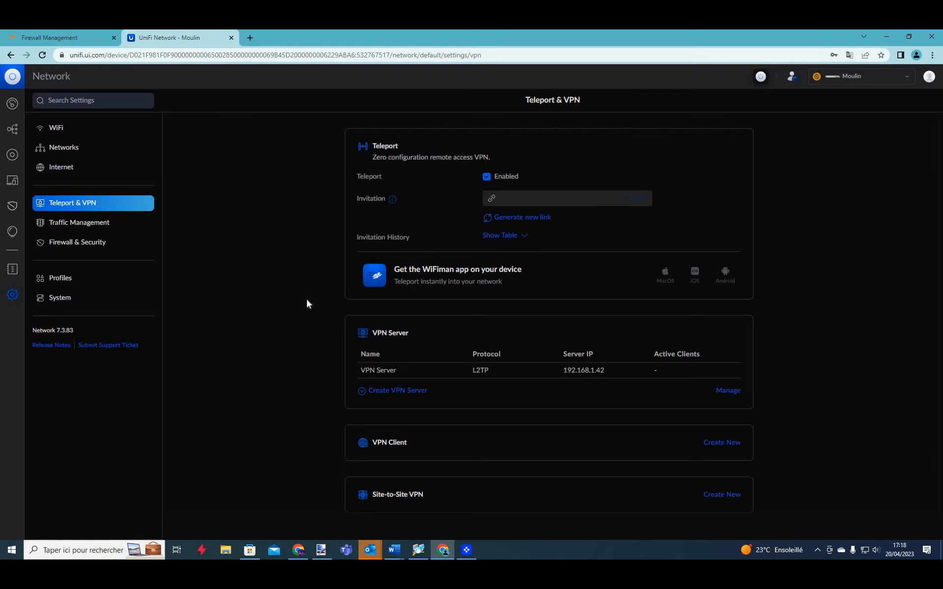
scroll(369, 481, "down", 1)
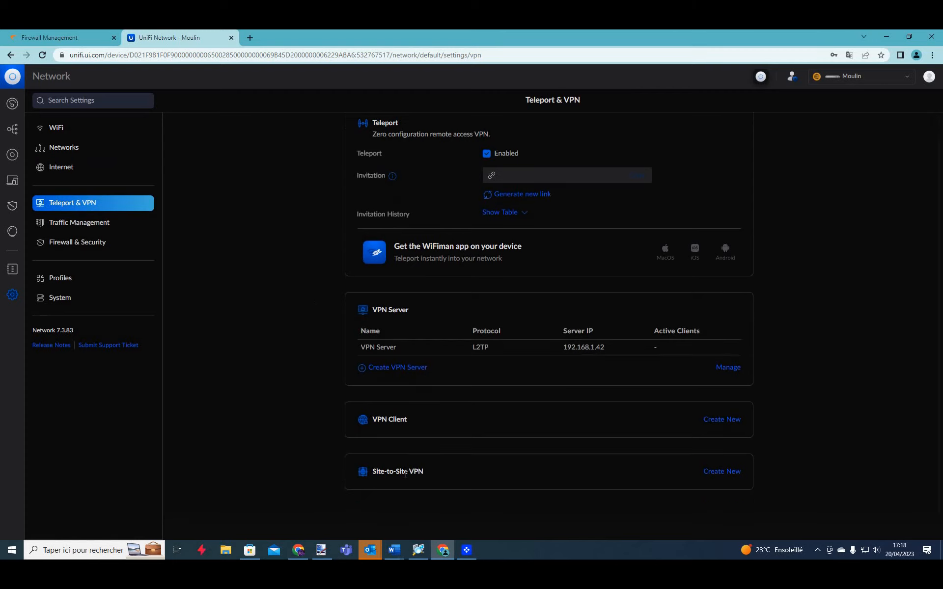
Create a new site-to-site VPN named Video, keeping the Manual IPsec protocol.
left_click(725, 470)
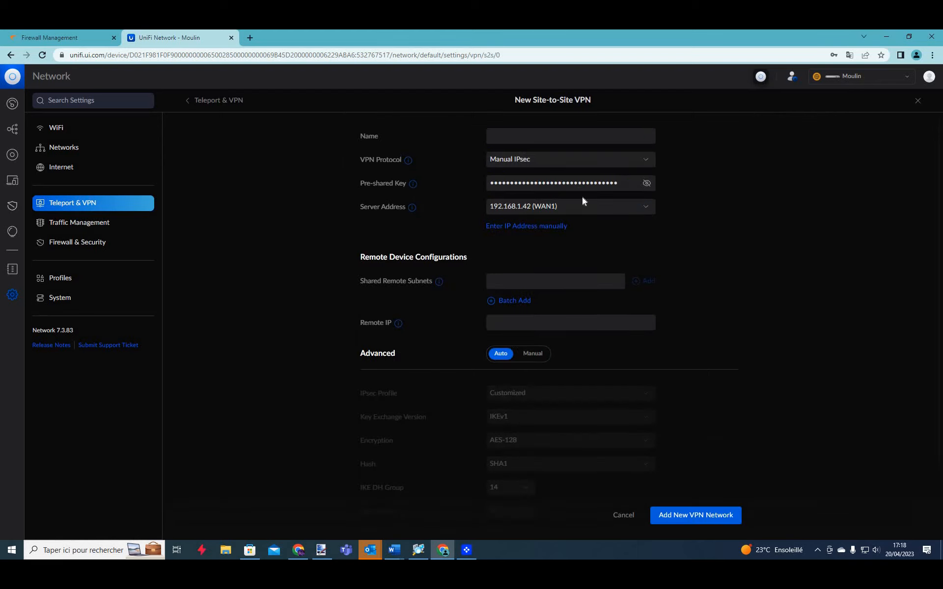
left_click(527, 130)
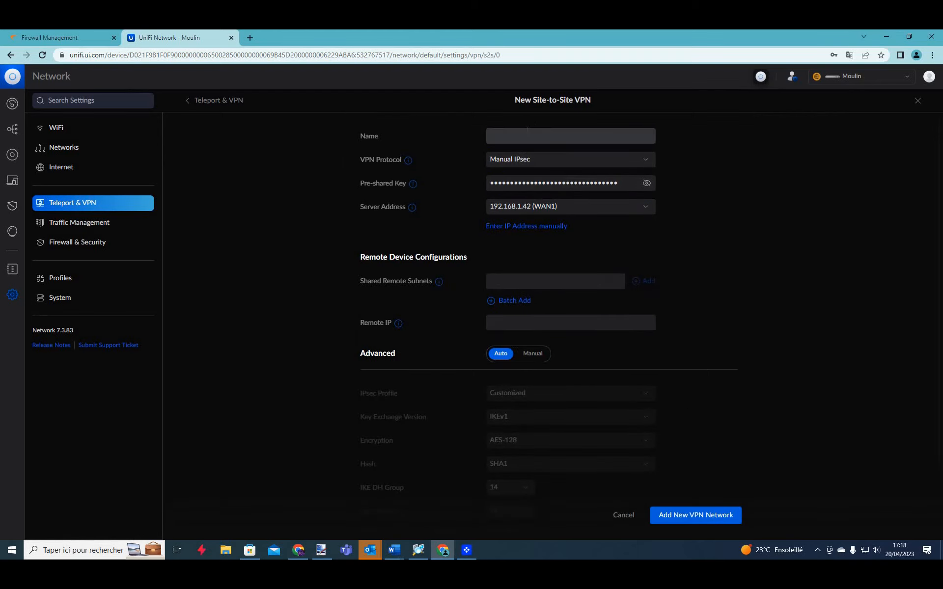
left_click(527, 132)
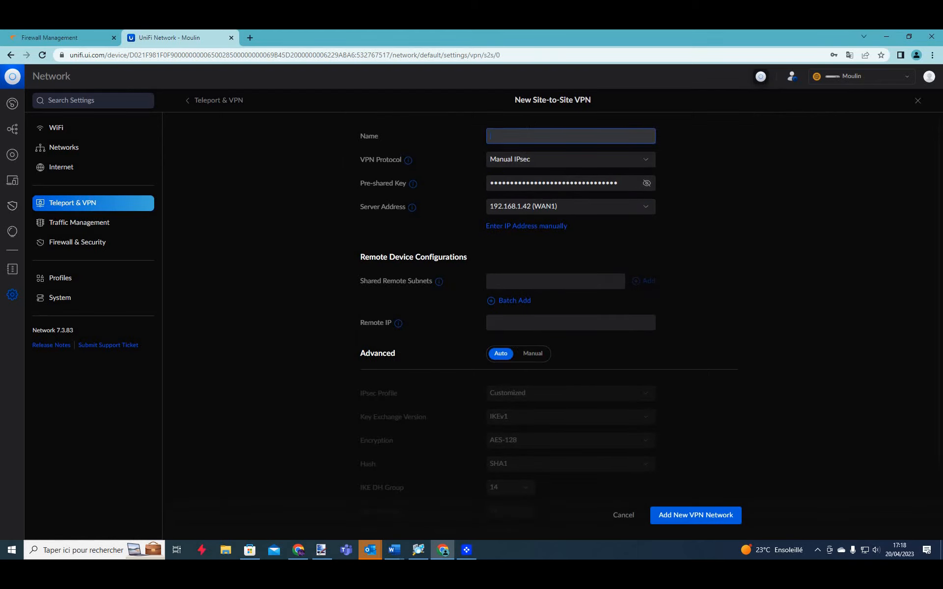
type("Video")
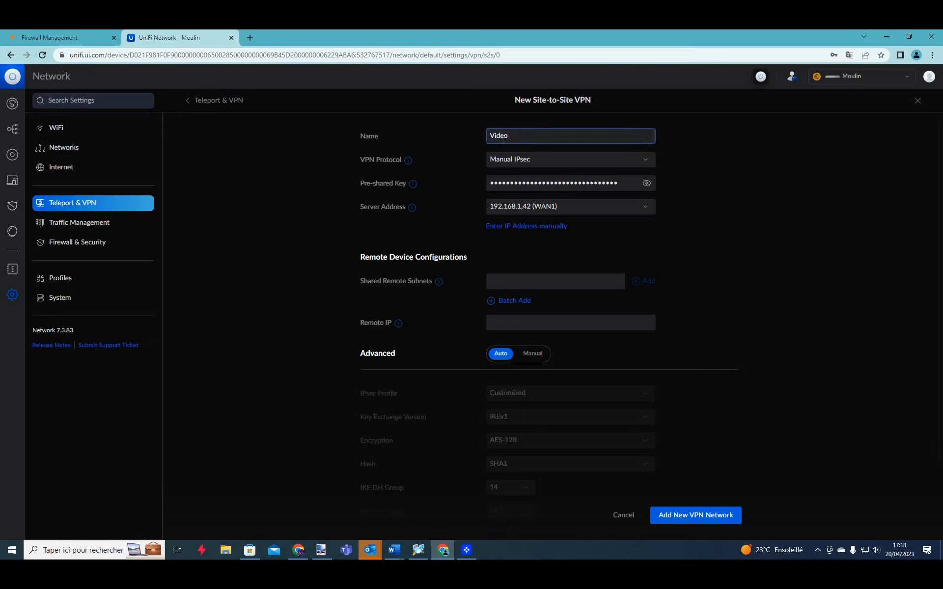
left_click(387, 140)
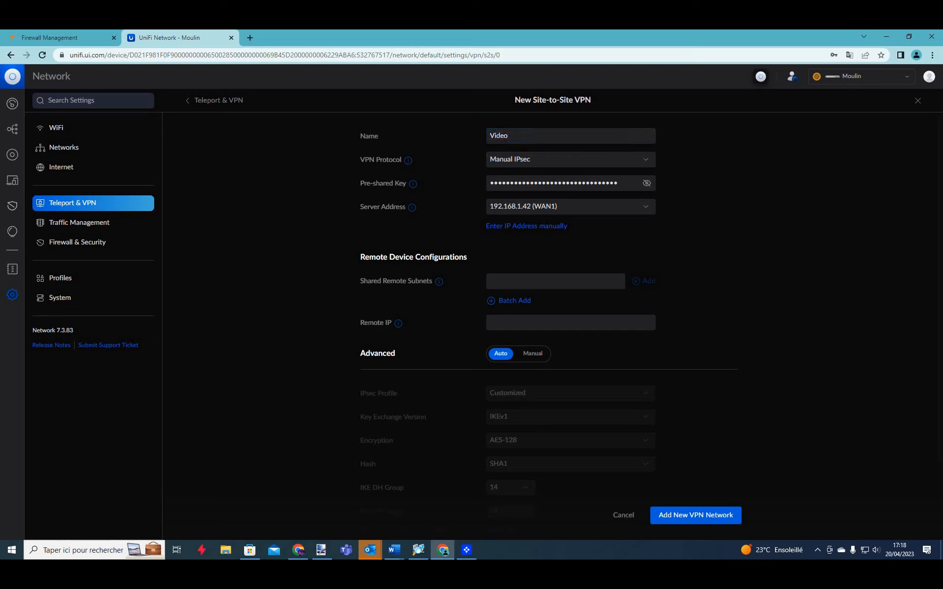
left_click(508, 160)
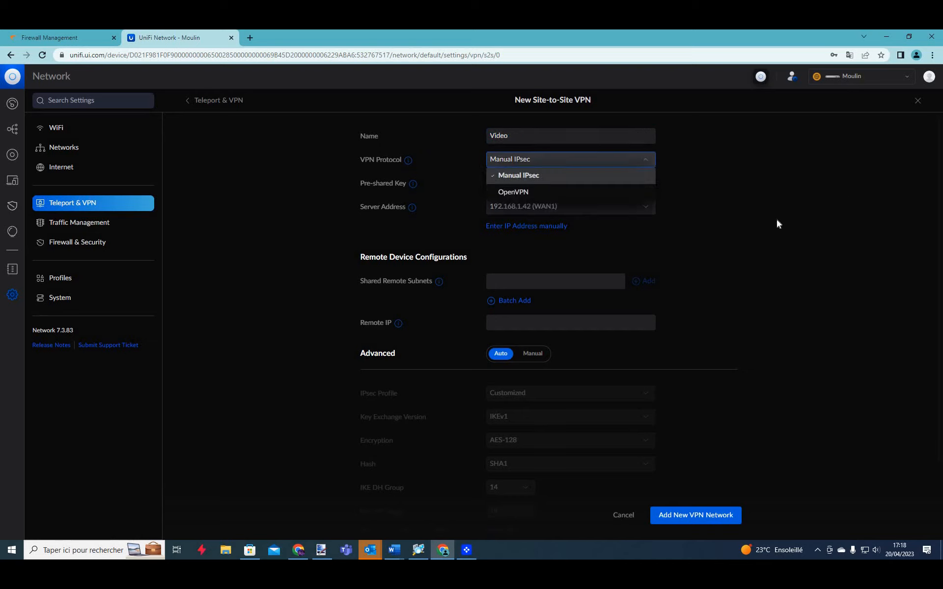
left_click(720, 218)
Replace the generated pre-shared key with a custom key.
left_click(646, 183)
key("ctrl+a")
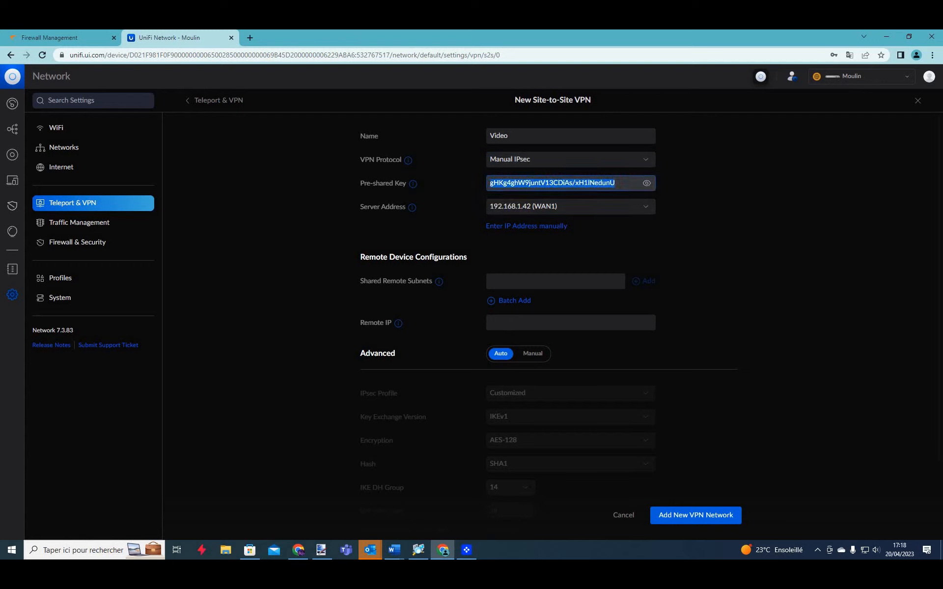
key("BackSpace")
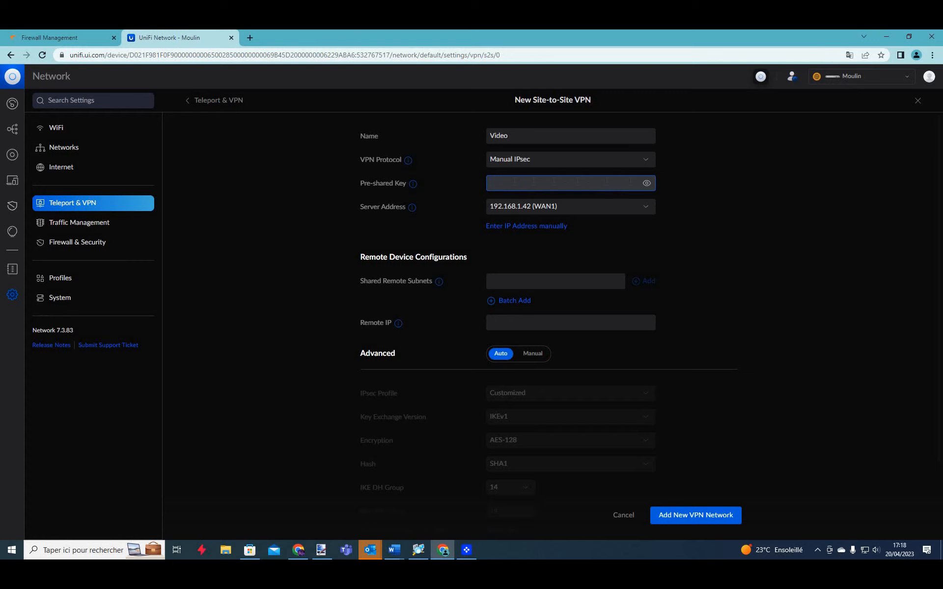
type("video")
left_click(806, 181)
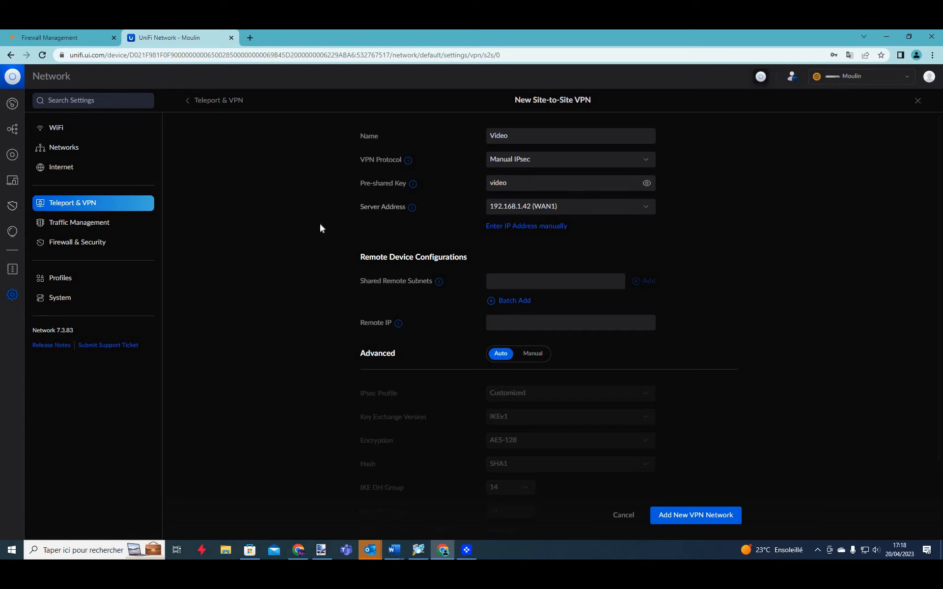
Keep WAN1 (192.168.1.42) as the server address and focus the Shared Remote Subnets field.
left_click(421, 224)
left_click(420, 224)
triple_click(455, 284)
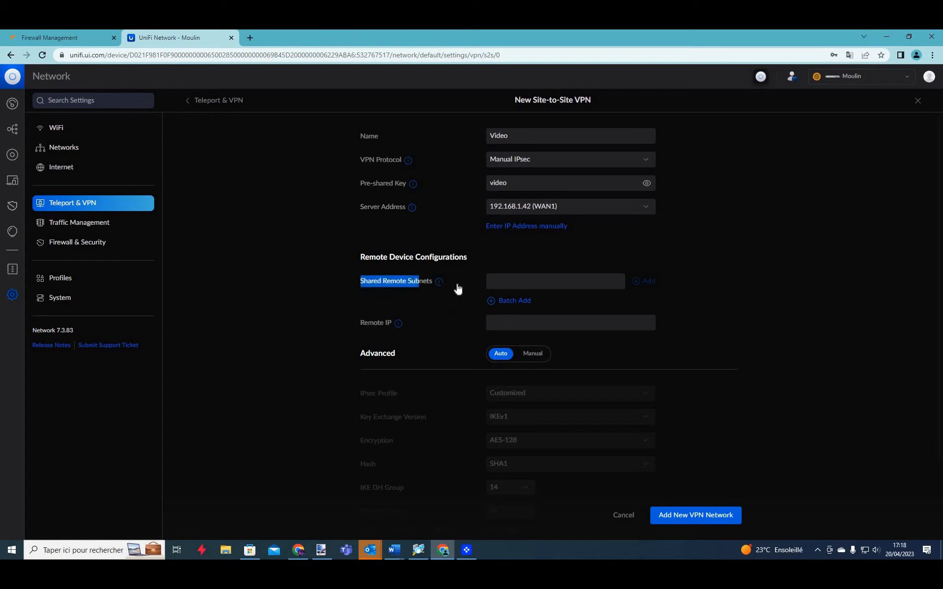
left_click(426, 284)
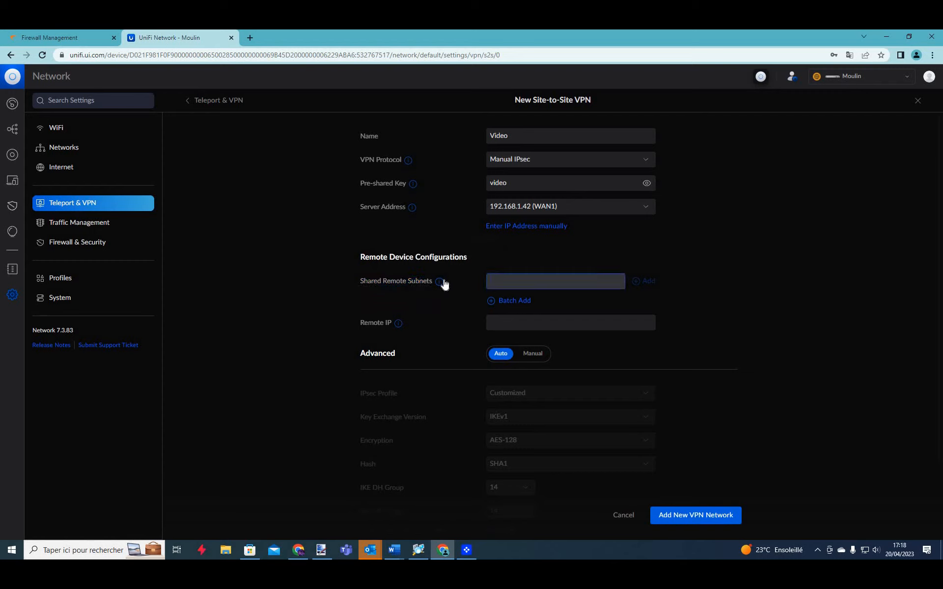
mouse_move(442, 281)
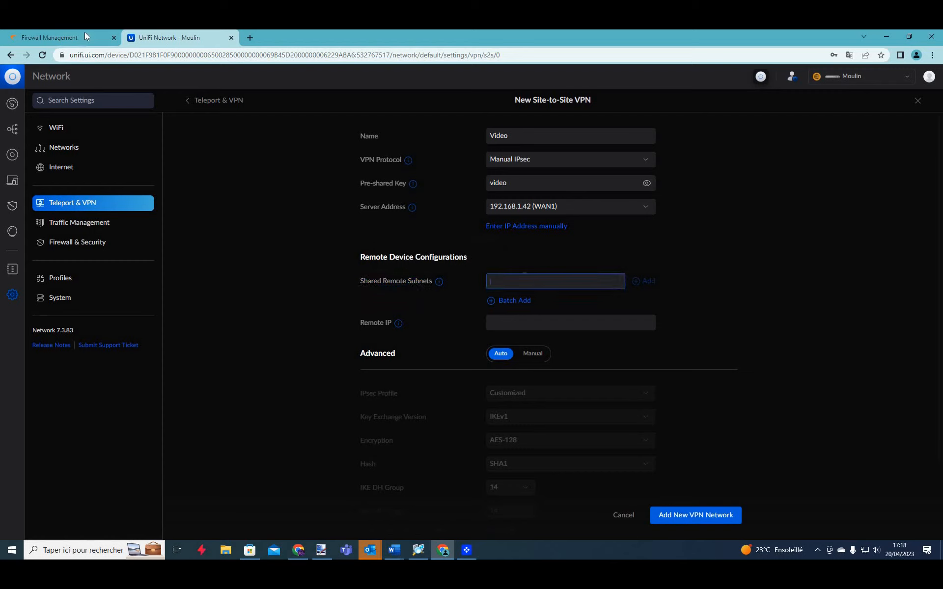
Add 192.168.1.0/24 and 192.168.7.0/24 as remote subnets, cross-checking the SonicWall LAN interfaces.
left_click(69, 38)
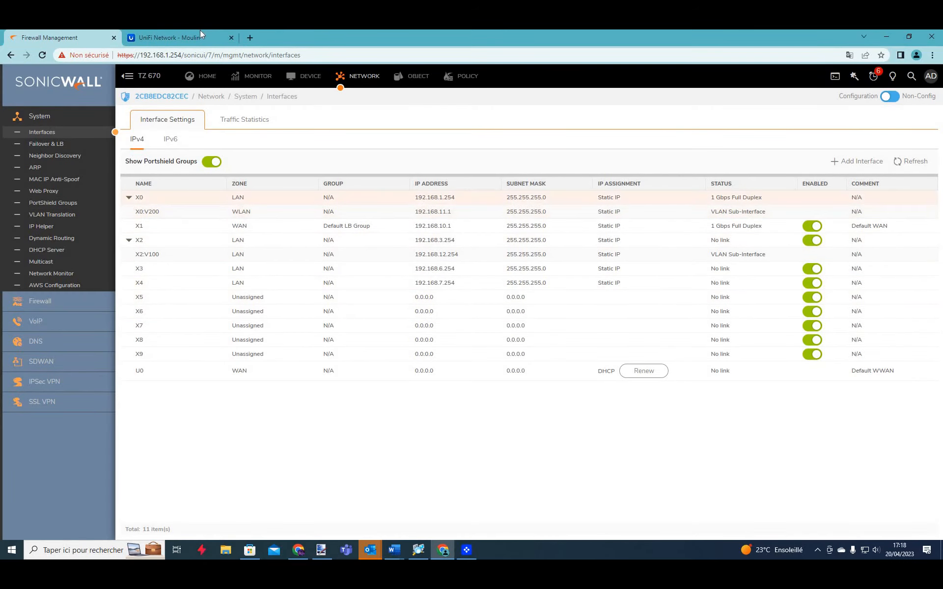
key("ctrl+Tab")
type("1")
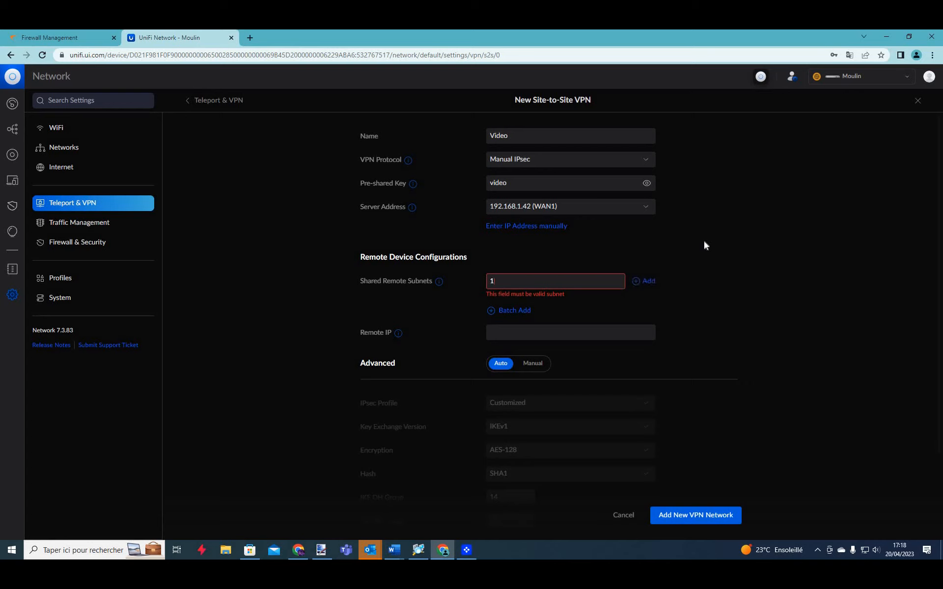
type("92.168.1.0/24")
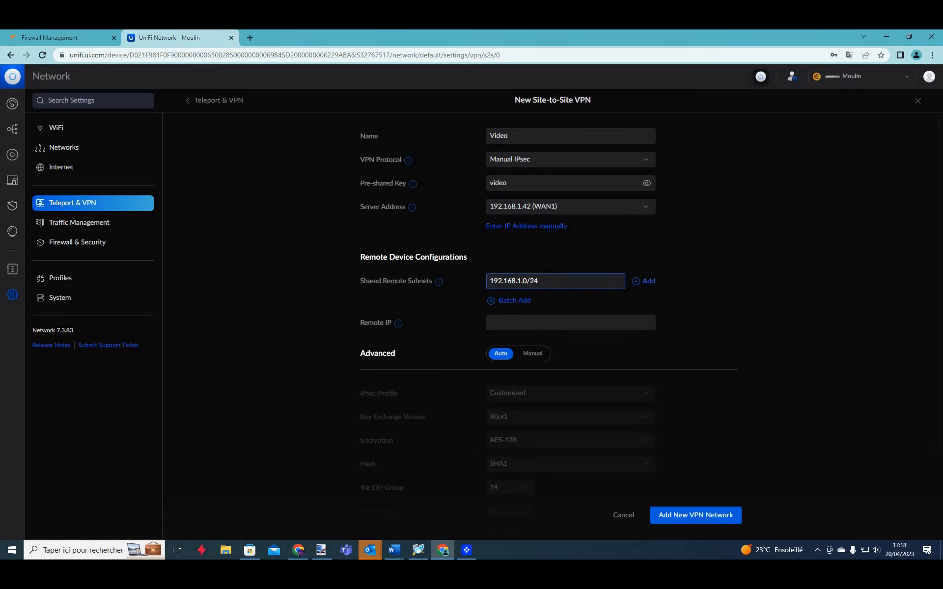
key("Return")
type("192.168.7.0/24")
left_click(653, 281)
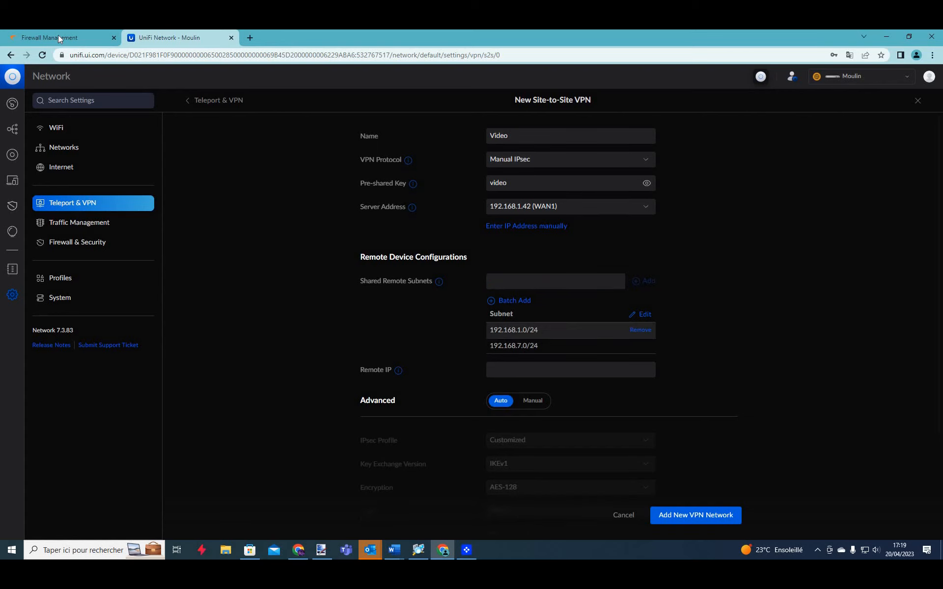
key("ctrl+Tab")
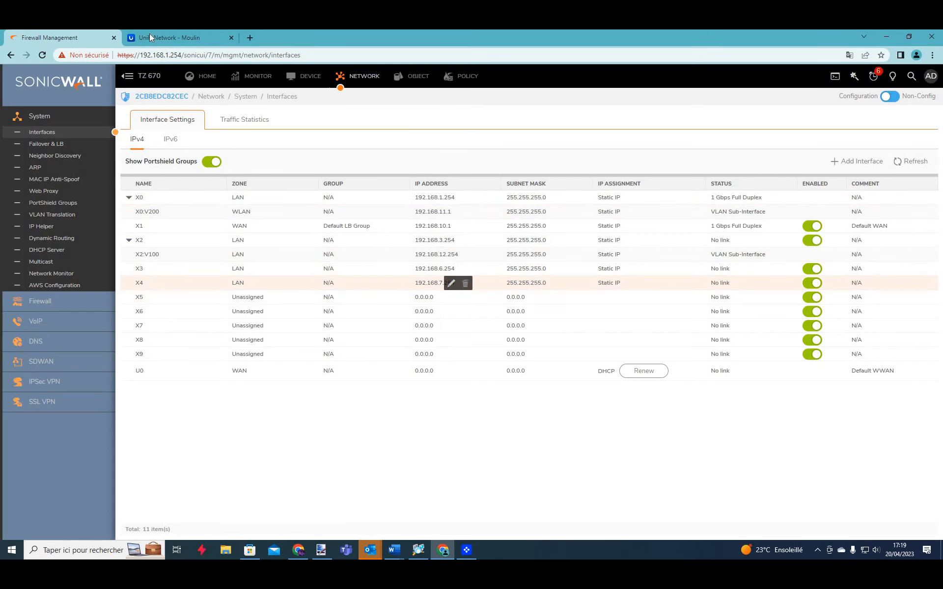
key("ctrl+Tab")
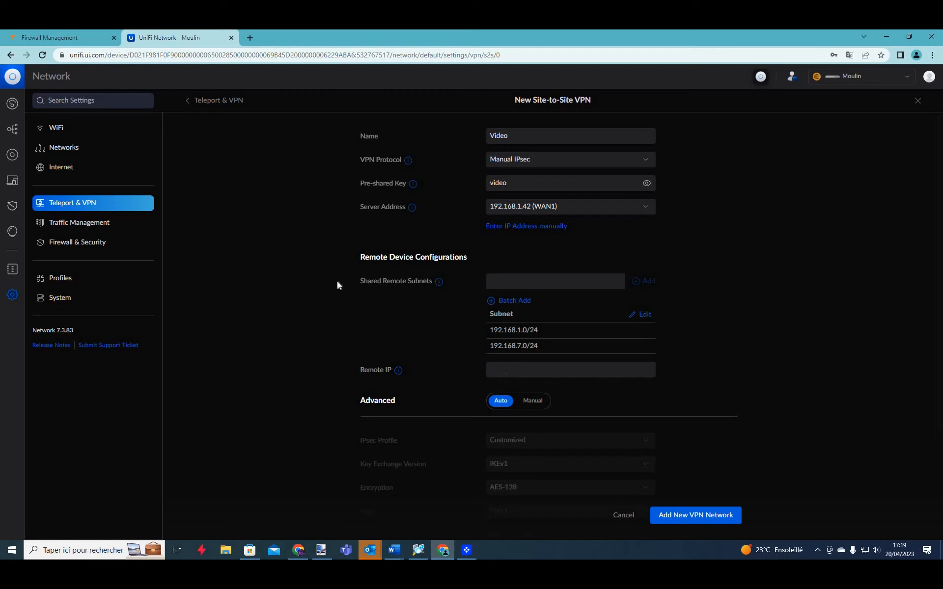
Copy public IP 176.136.202.205 from mon-ip.com and return to the VPN form's Remote IP field.
left_click(250, 38)
type("moi")
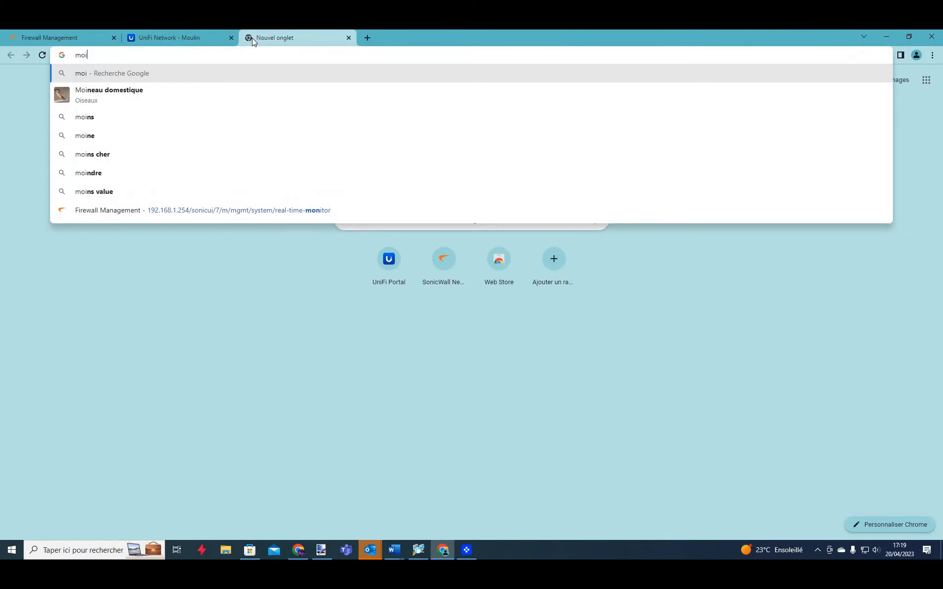
type("np")
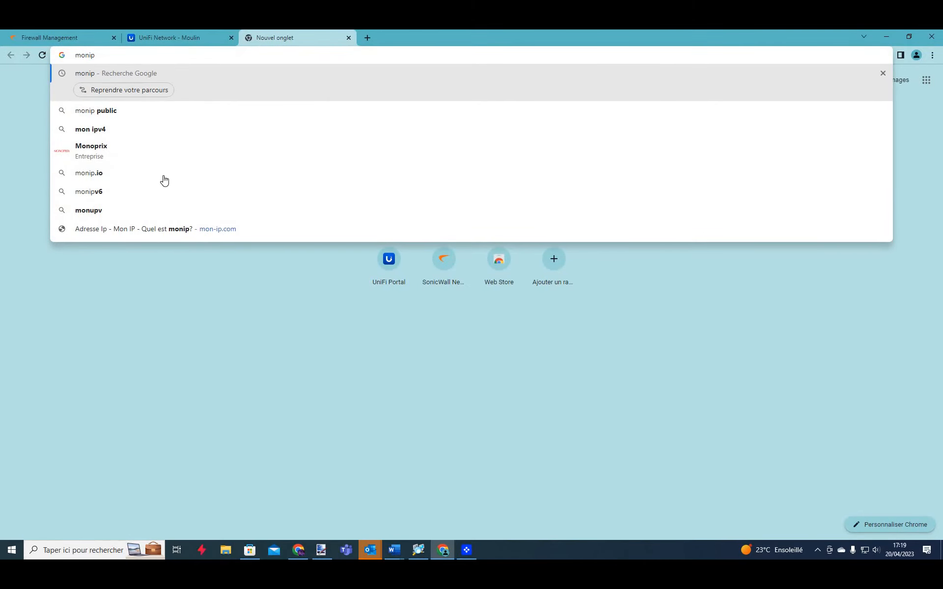
key("Return")
left_click(196, 182)
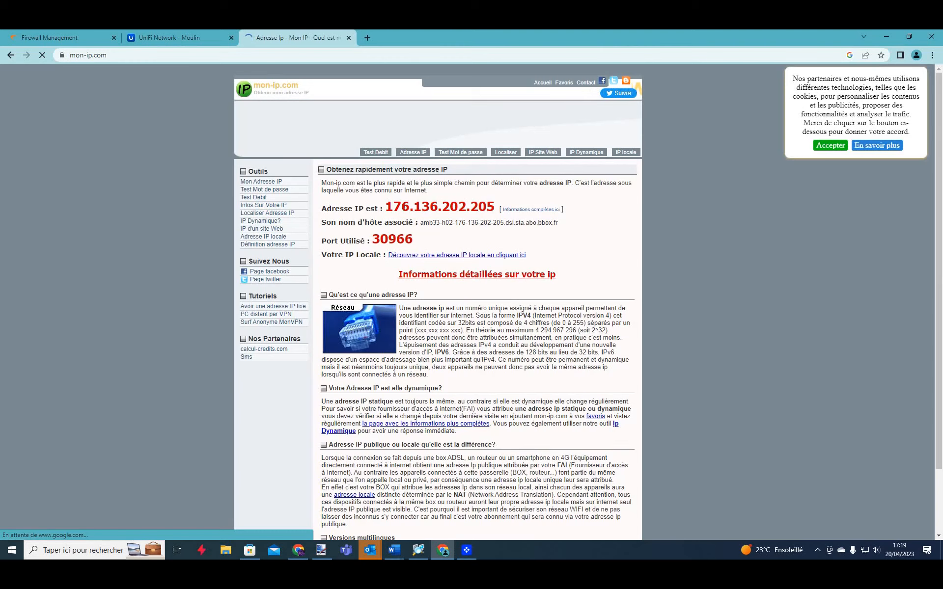
left_click_drag(495, 207, 386, 205)
key("ctrl+c")
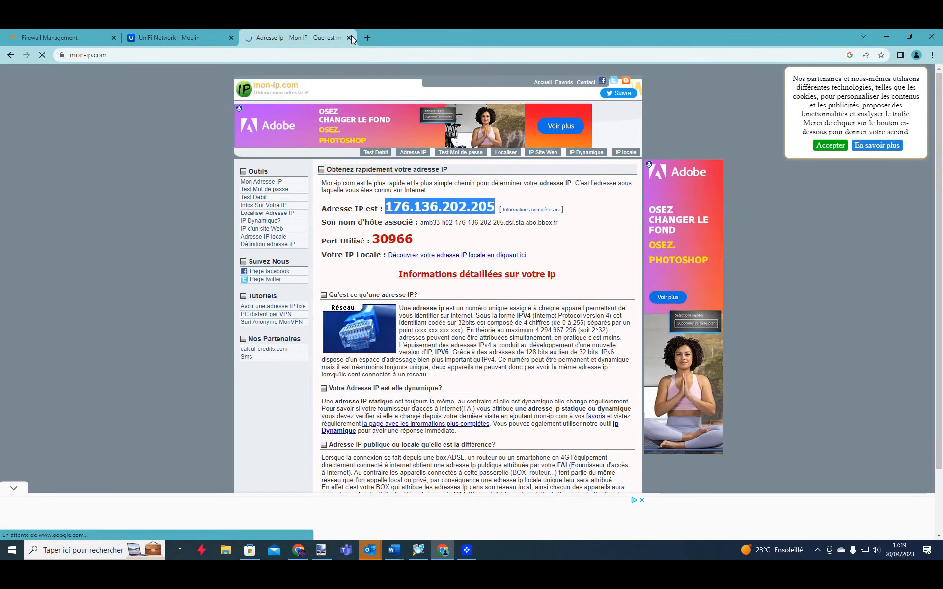
left_click(348, 38)
left_click(88, 35)
left_click(184, 36)
left_click(491, 369)
Paste 176.136.202.205 as Remote IP and set advanced IPsec to Manual with the Customized profile.
key("ctrl+v")
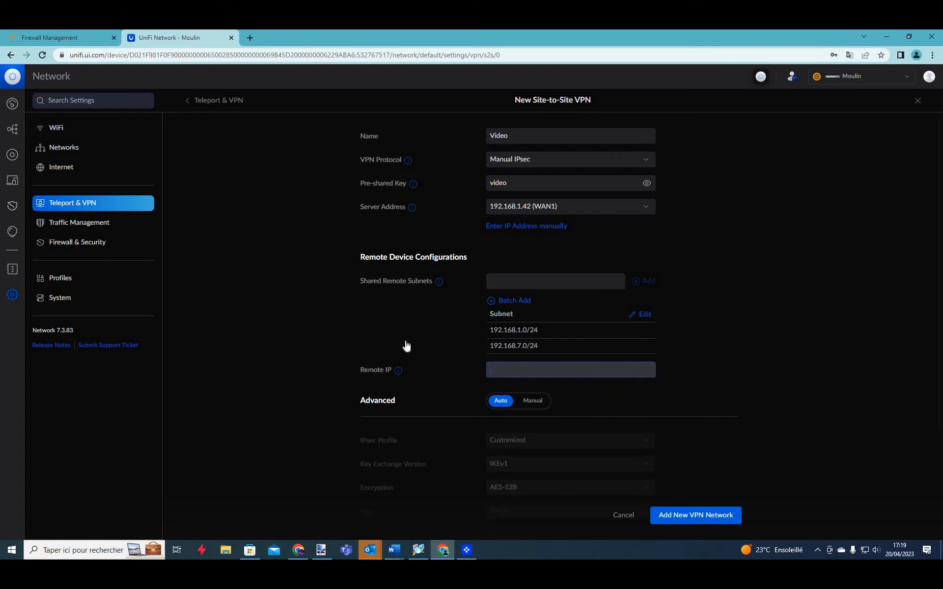
left_click(407, 346)
scroll(348, 311, "down", 2)
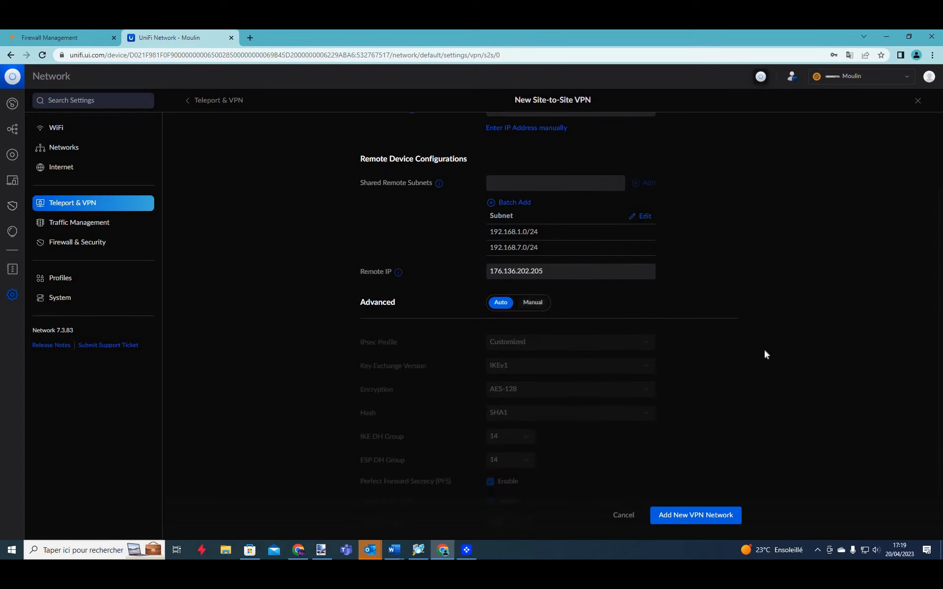
left_click(538, 304)
scroll(392, 288, "down", 1)
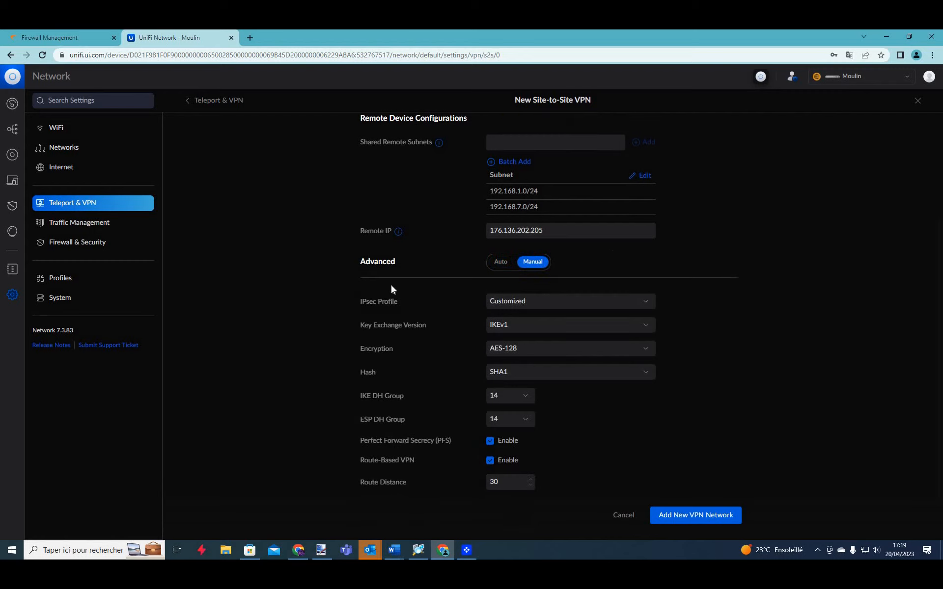
left_click(529, 302)
left_click(349, 317)
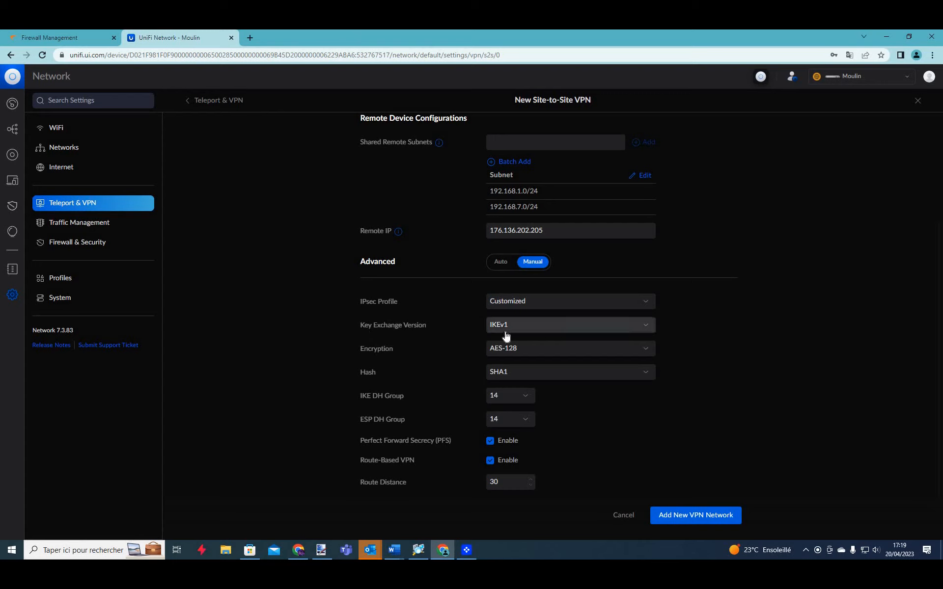
Choose AES-256 encryption and keep SHA1 as the hash.
left_click(541, 353)
key("Down")
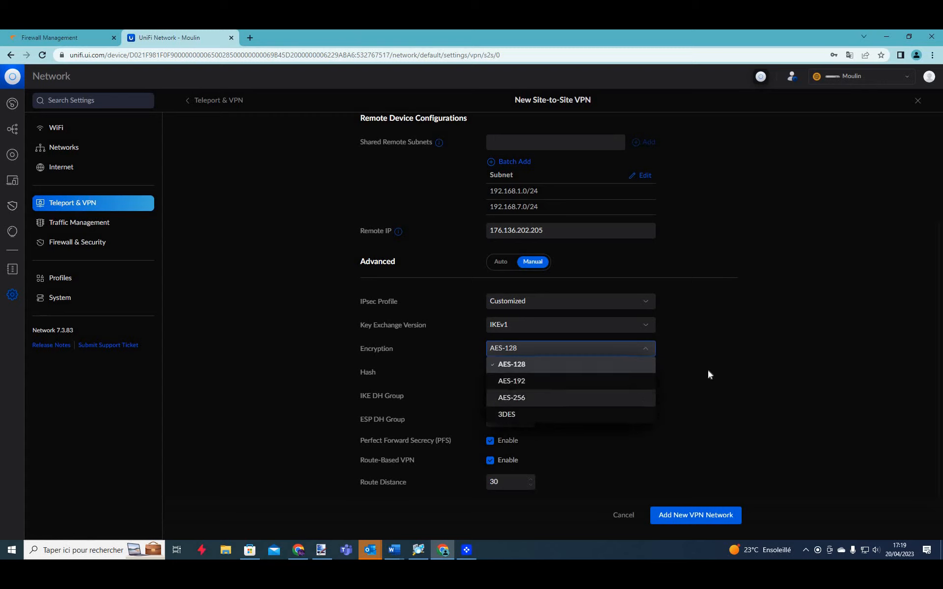
key("Return")
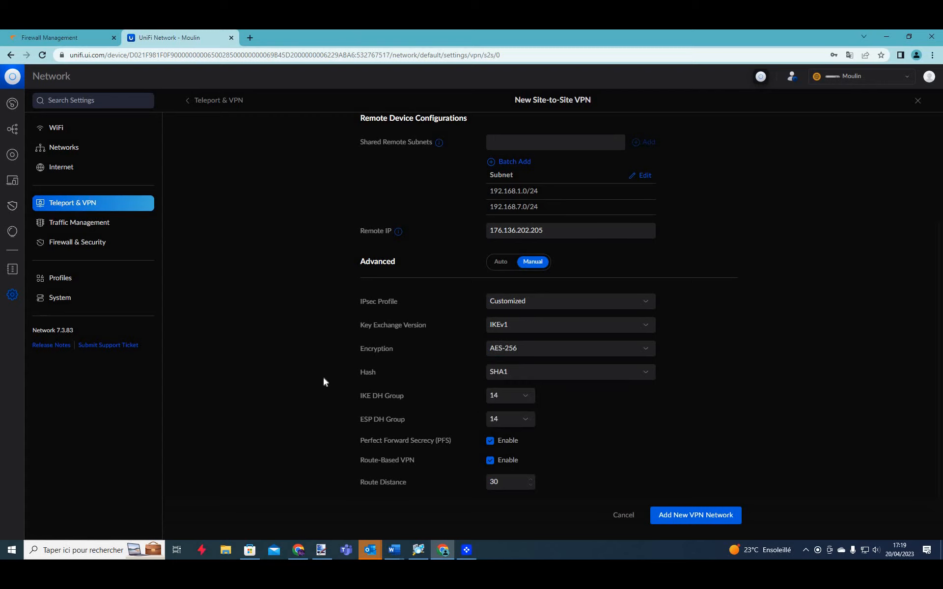
left_click(518, 374)
left_click(382, 411)
Set IKE and ESP DH groups to 5, disable route-based VPN, and save the Video VPN.
left_click(524, 400)
left_click(533, 401)
left_click(529, 395)
left_click(500, 444)
left_click(511, 418)
left_click(500, 468)
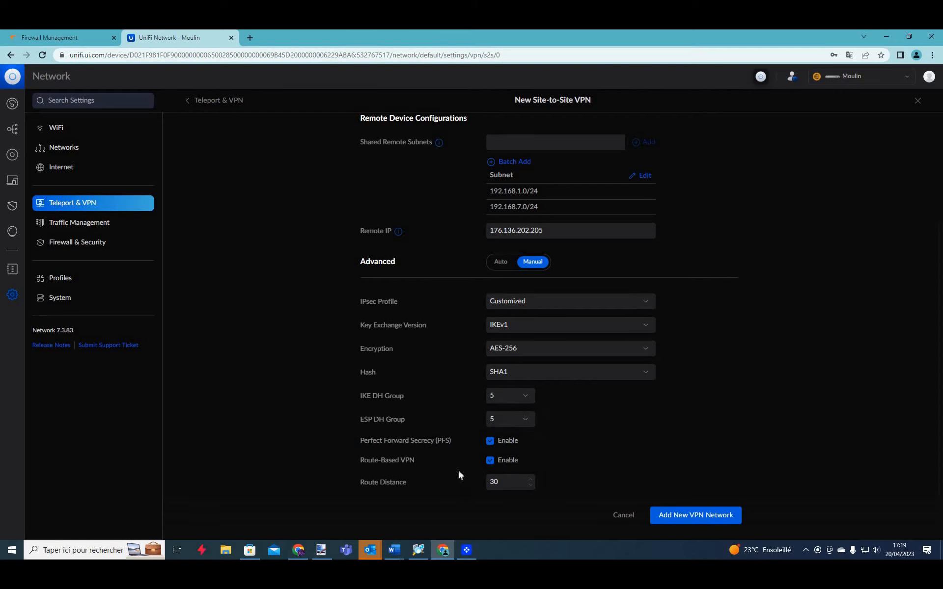
left_click(390, 466)
left_click(696, 515)
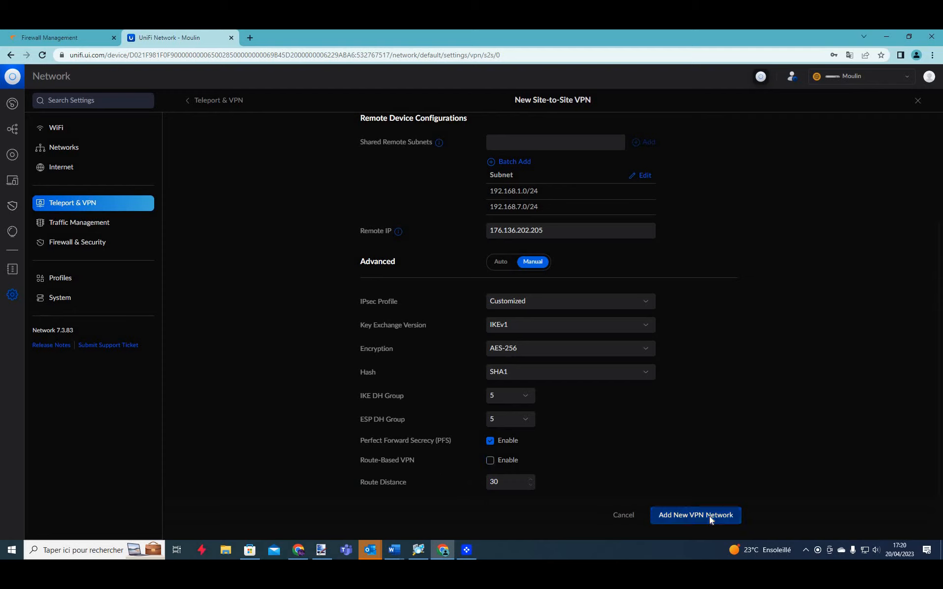
Dismiss Chrome's password prompts and scroll to the Site-to-Site VPN list showing Video.
left_click(568, 196)
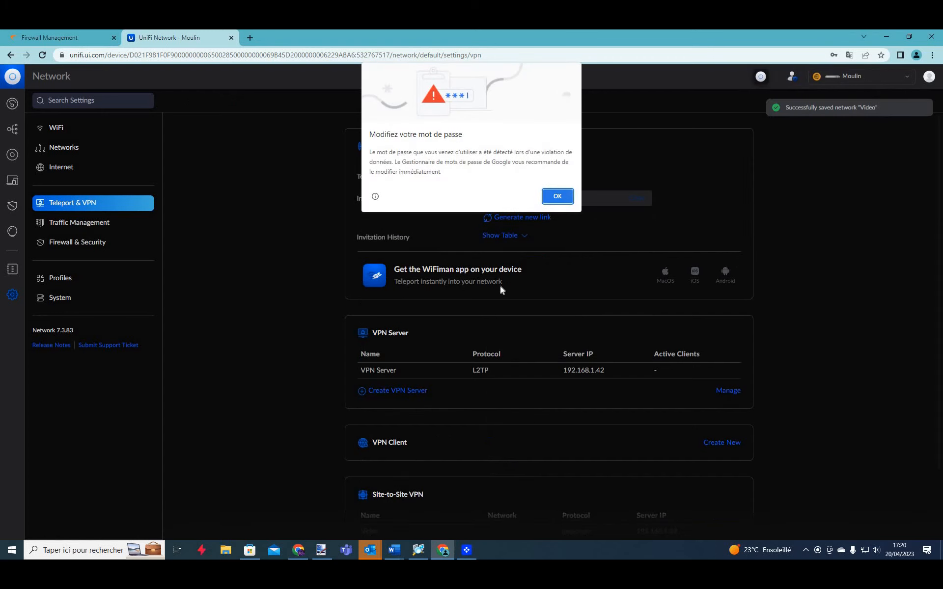
scroll(886, 83, "down", 3)
left_click(882, 71)
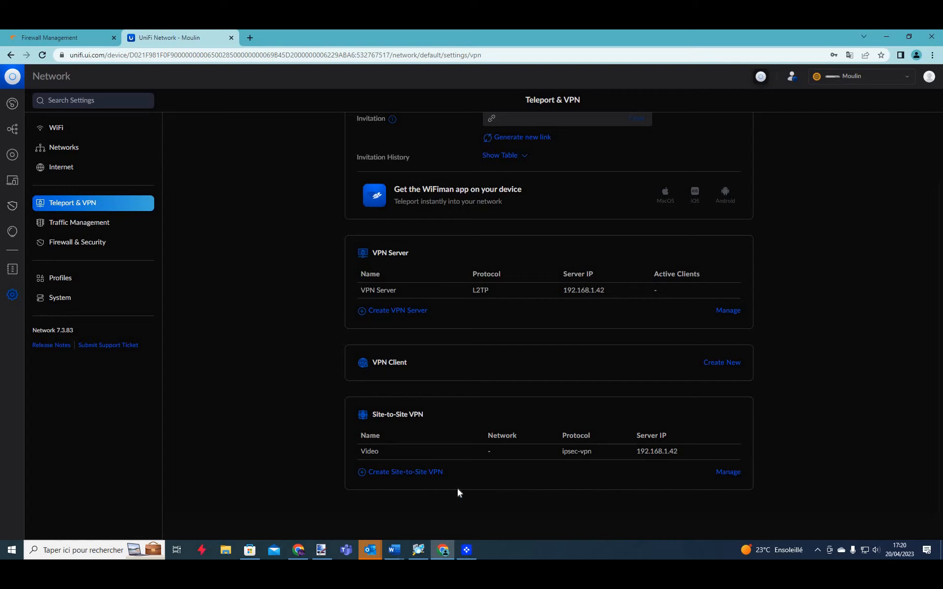
On the SonicWall, go to Object > Addresses and start adding a new address object.
left_click(81, 39)
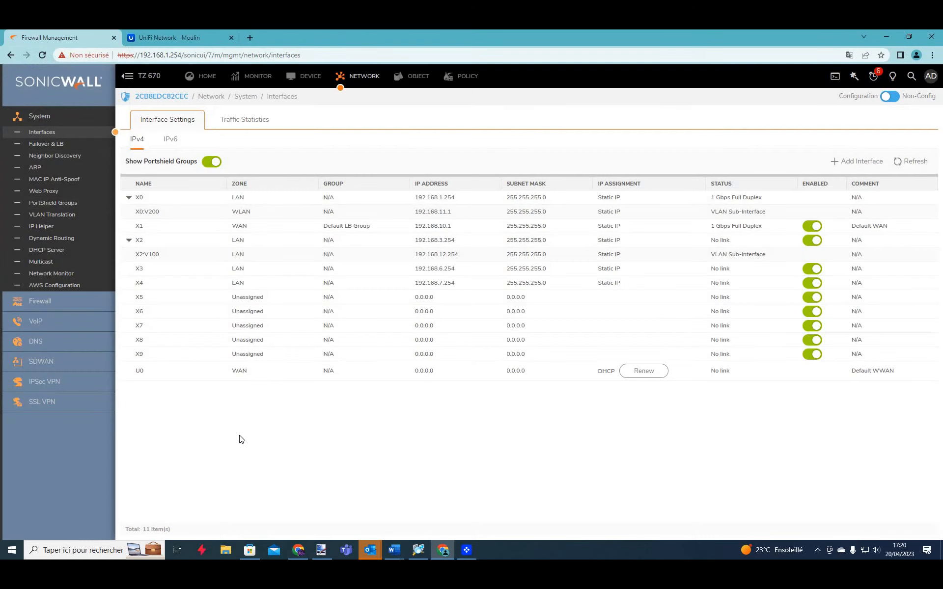
left_click(419, 79)
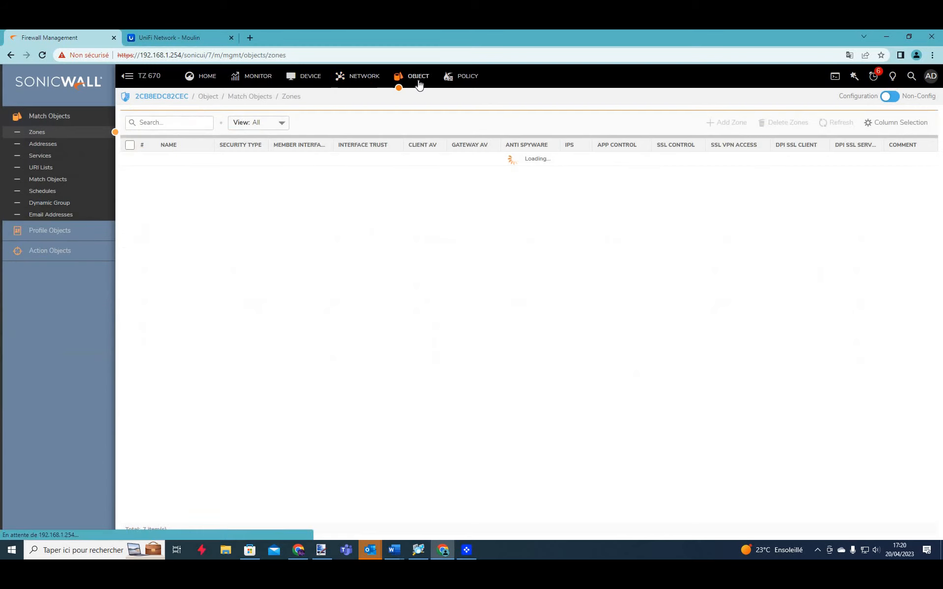
left_click(76, 151)
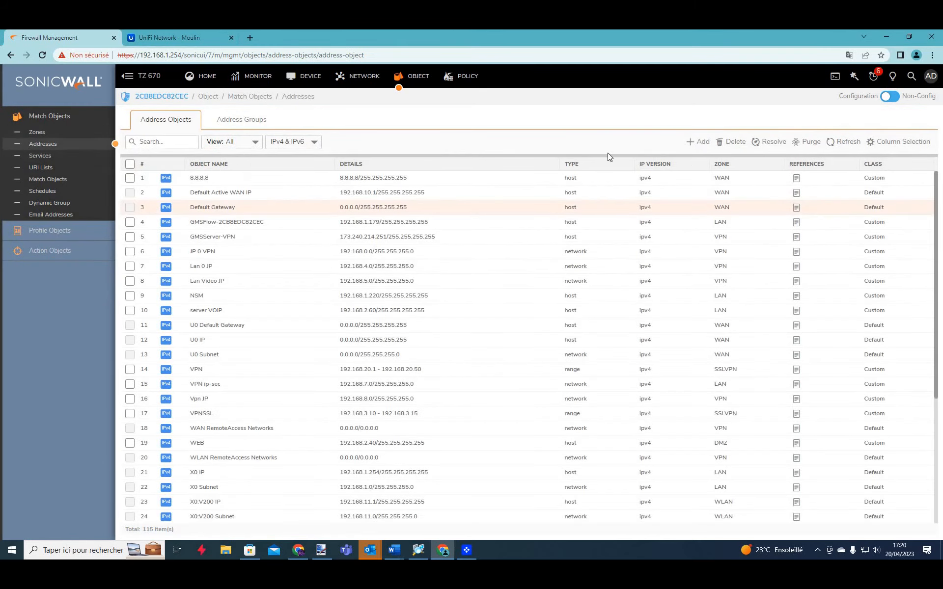
left_click(701, 143)
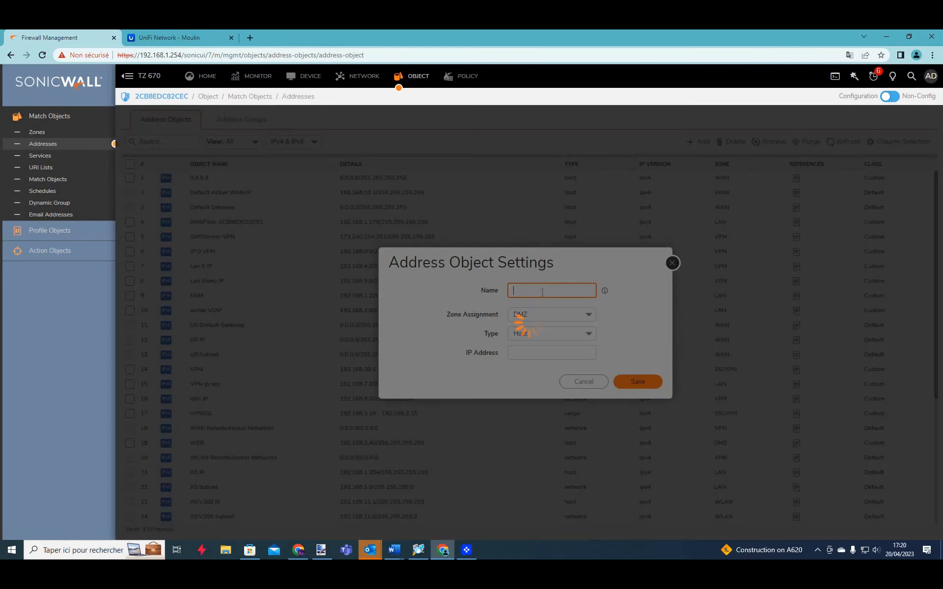
Check UniFi's network subnets like Lan Video 192.168.5.0/24, then name the new address object 'vpn 0'.
left_click(167, 38)
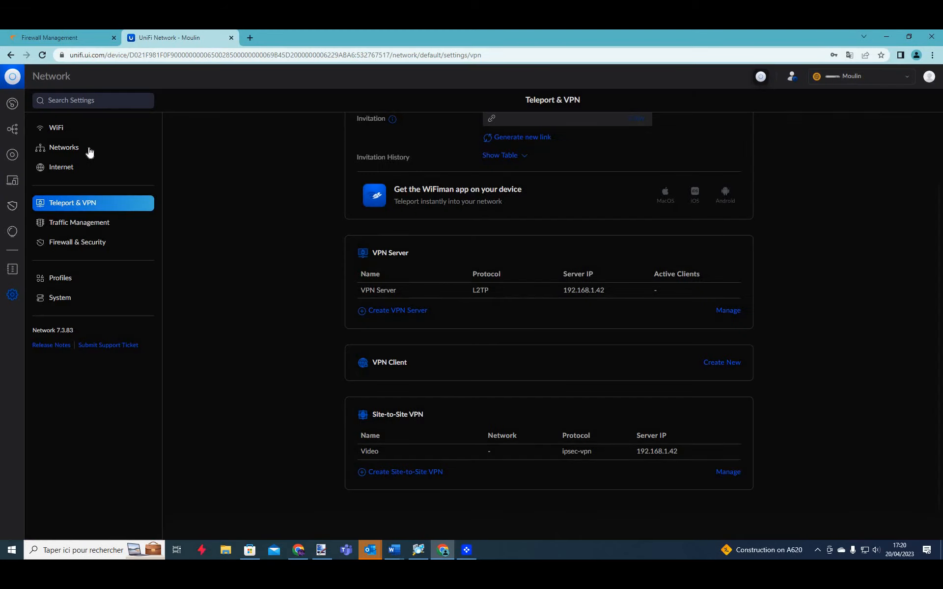
left_click(88, 127)
left_click(103, 148)
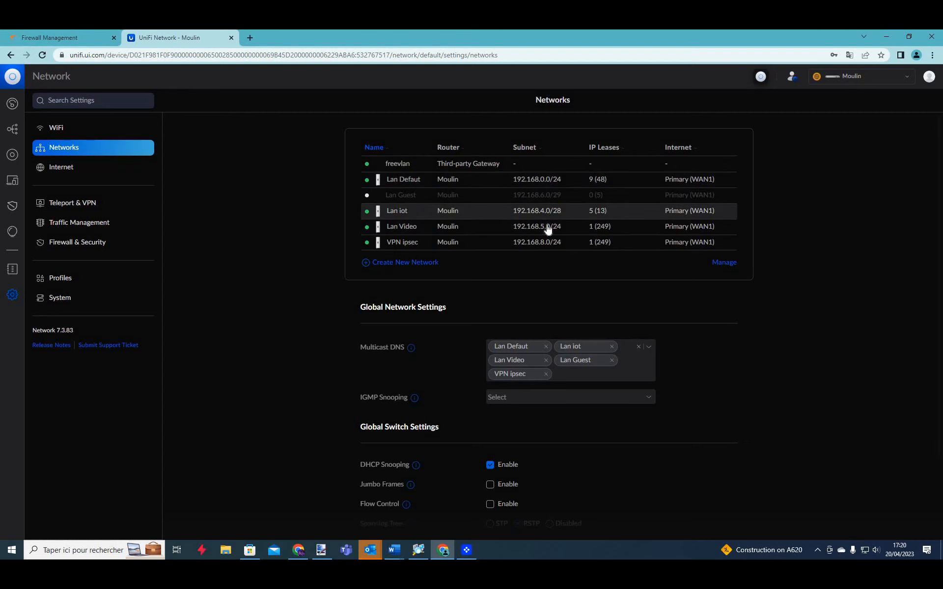
left_click(80, 39)
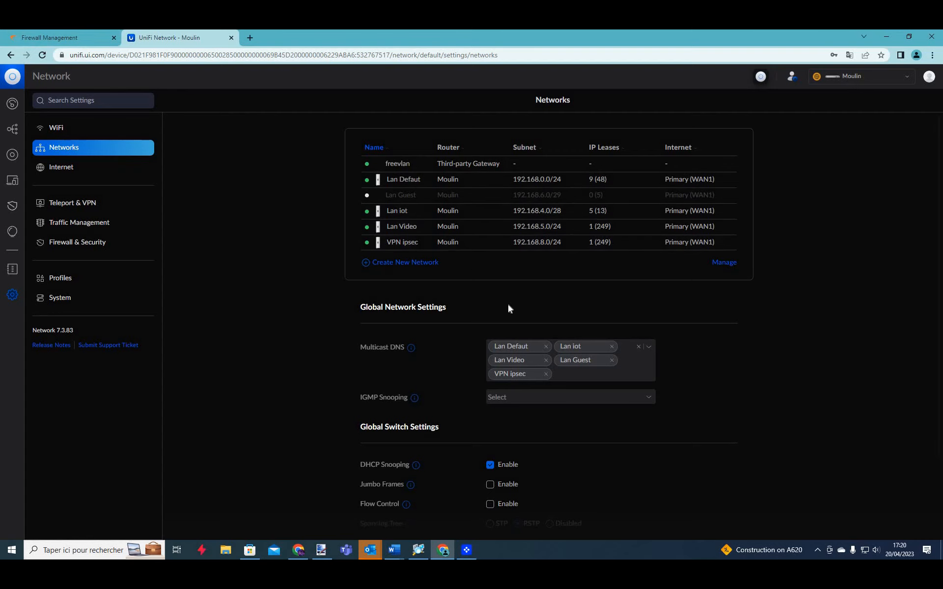
left_click(523, 295)
type("vpn 0")
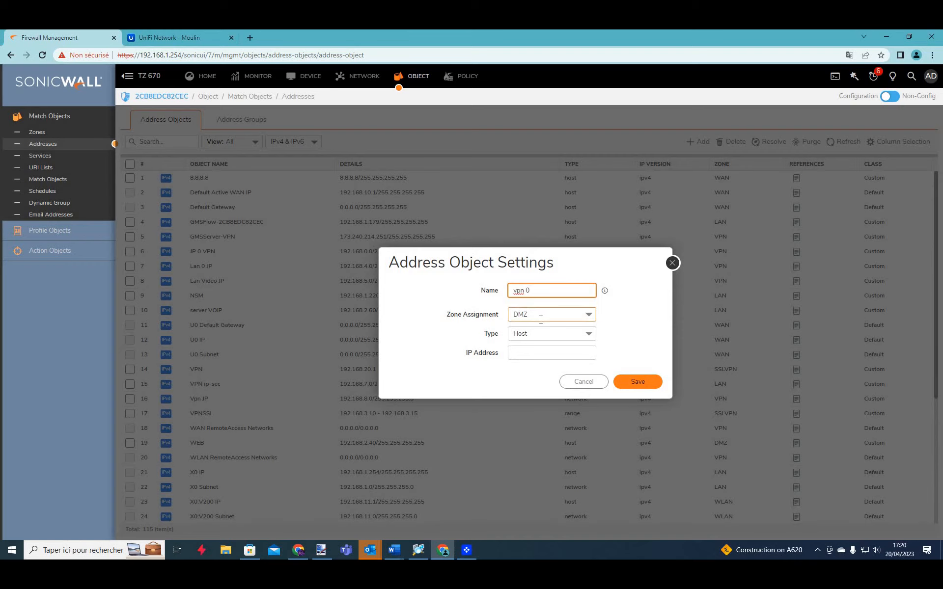
Save a VPN-zone network object named vpn 0 video for 192.168.0.0.
left_click(540, 319)
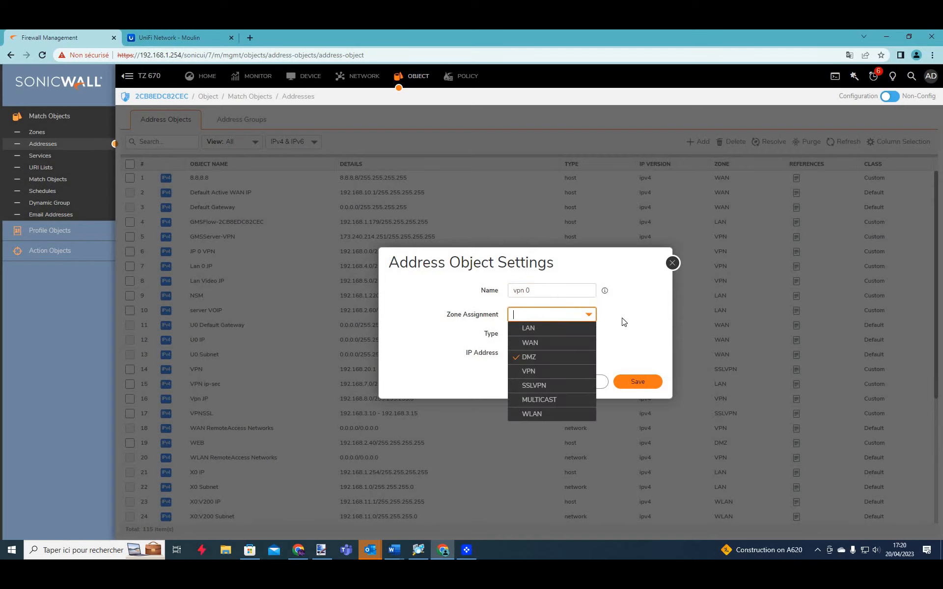
left_click(560, 290)
type("video")
left_click(562, 313)
left_click(543, 374)
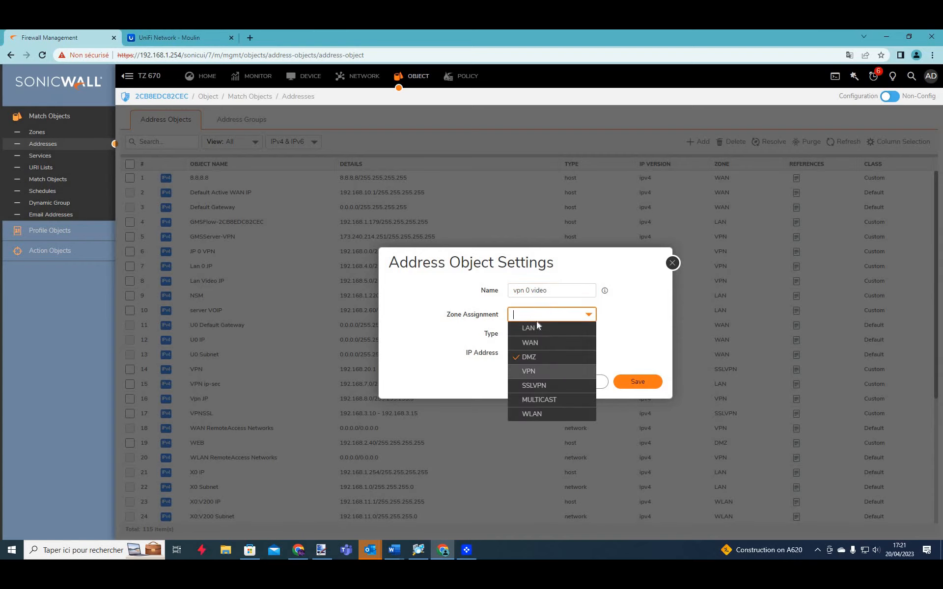
left_click(544, 333)
left_click(527, 376)
left_click(524, 354)
type("192.168")
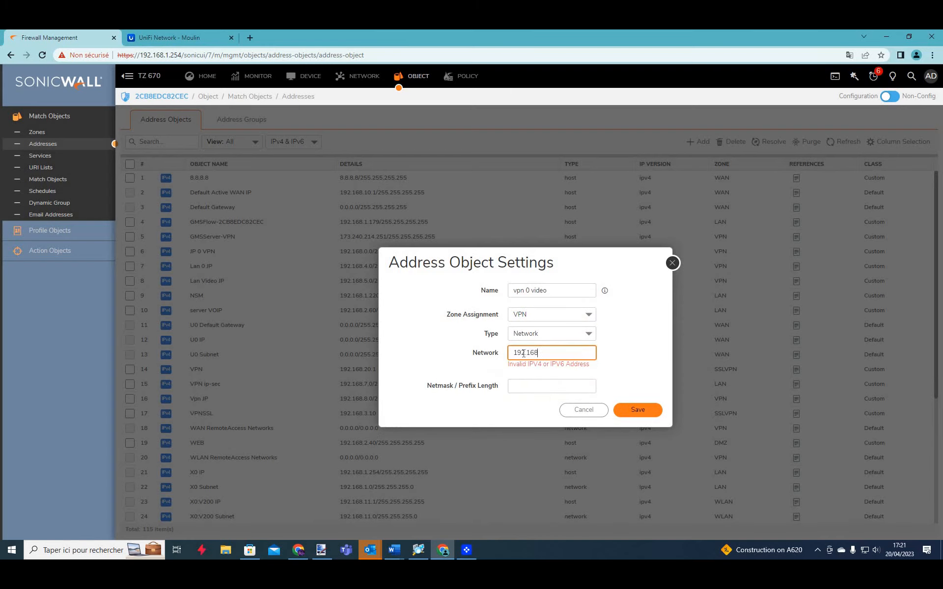
type(".0.0")
key("Tab")
type("25")
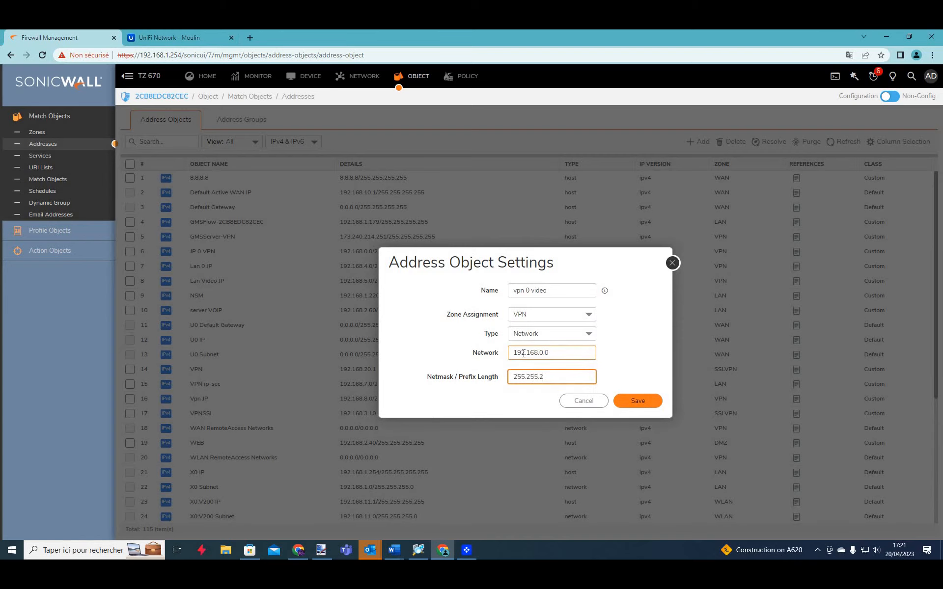
left_click(633, 402)
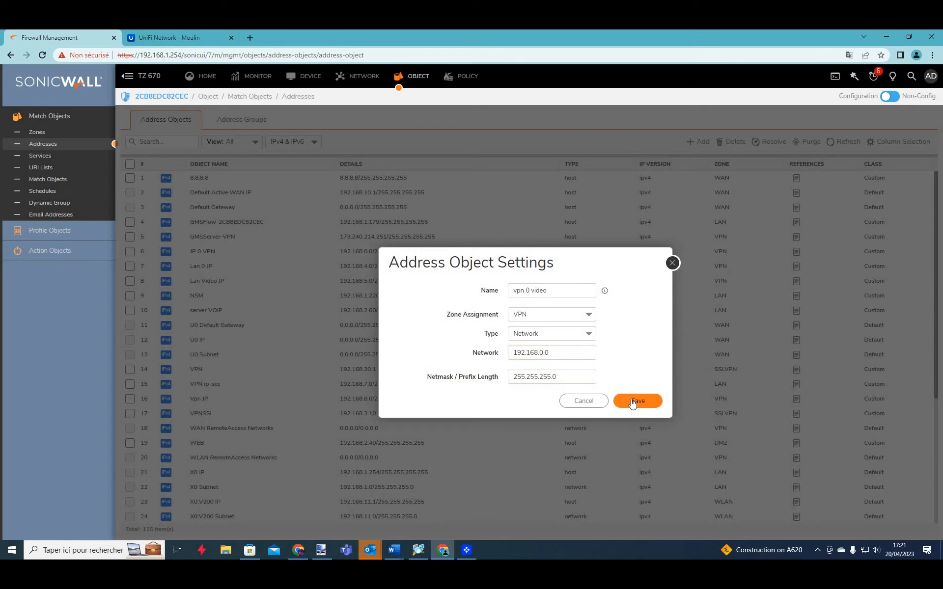
left_click(632, 401)
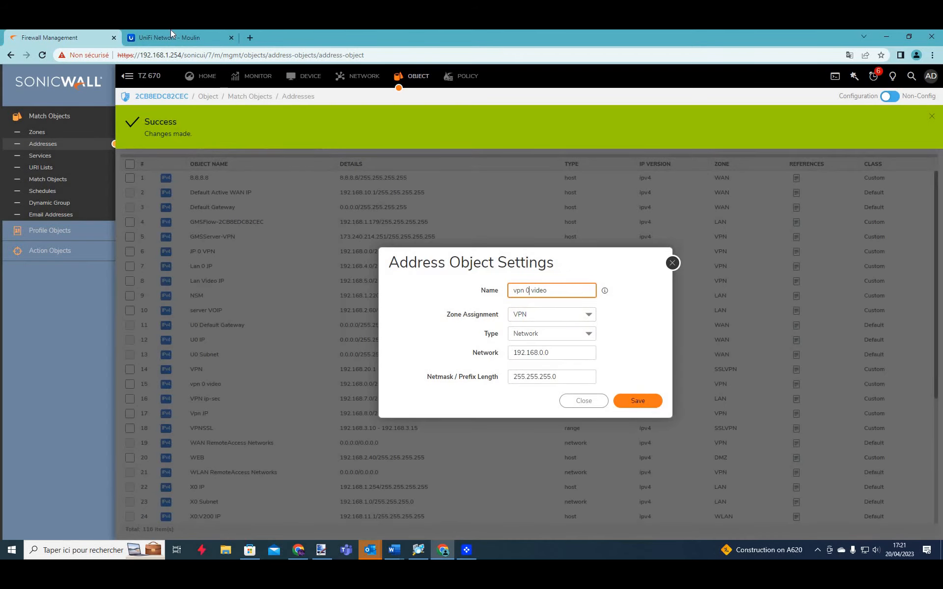
Save a vpn 4 video object for network 192.168.4.0.
key("ctrl+Tab")
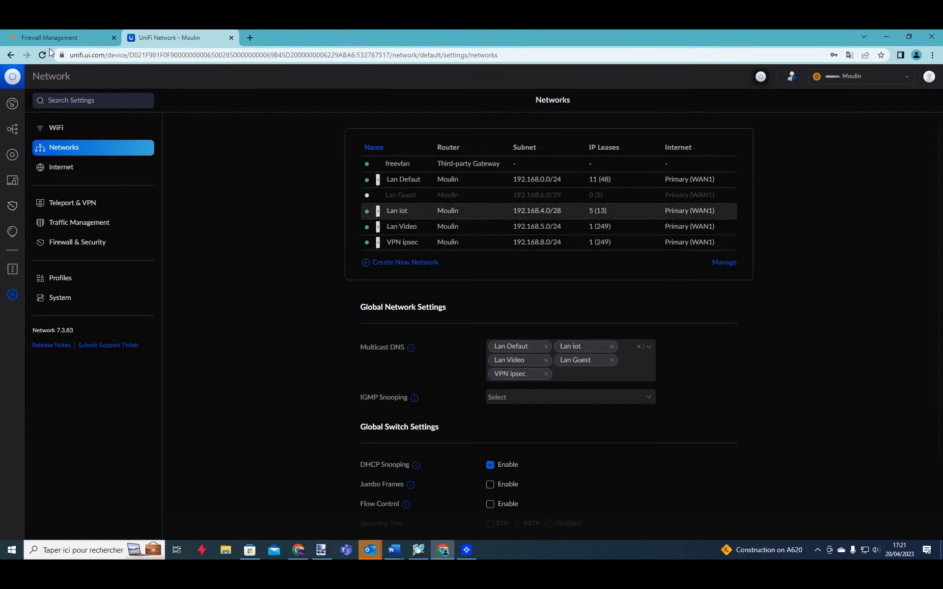
key("ctrl+Tab")
key("BackSpace")
type("4 video")
left_click(546, 357)
key("BackSpace")
type("4 video")
key("Return")
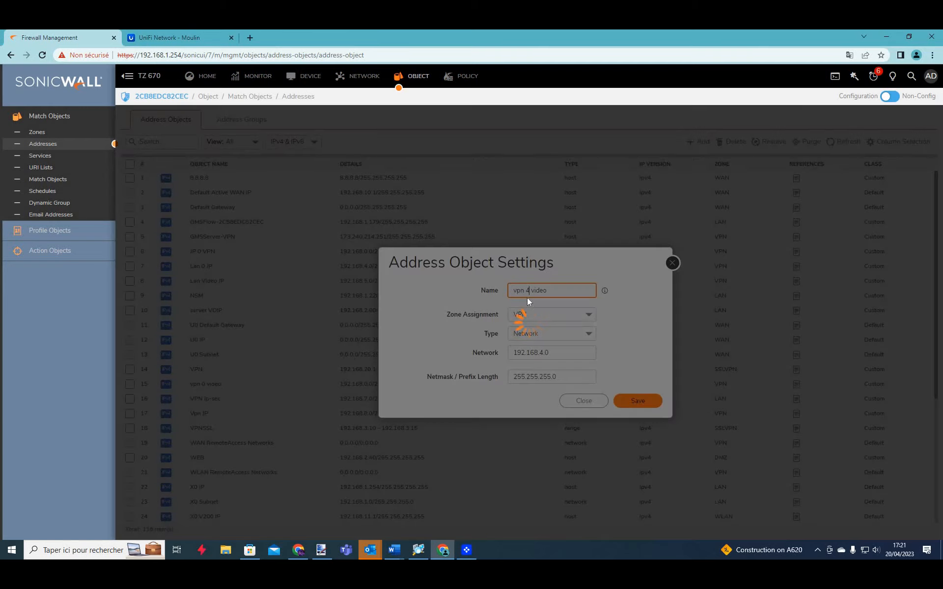
Save a vpn 5 video object for network 192.168.5.0.
left_click(530, 290)
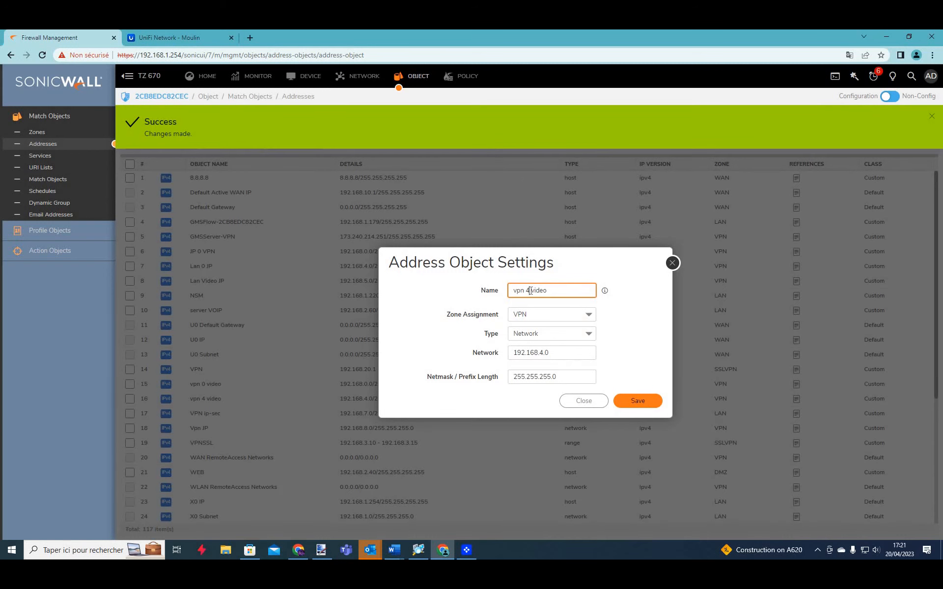
key("BackSpace")
type("5")
left_click(541, 353)
key("BackSpace")
type("5")
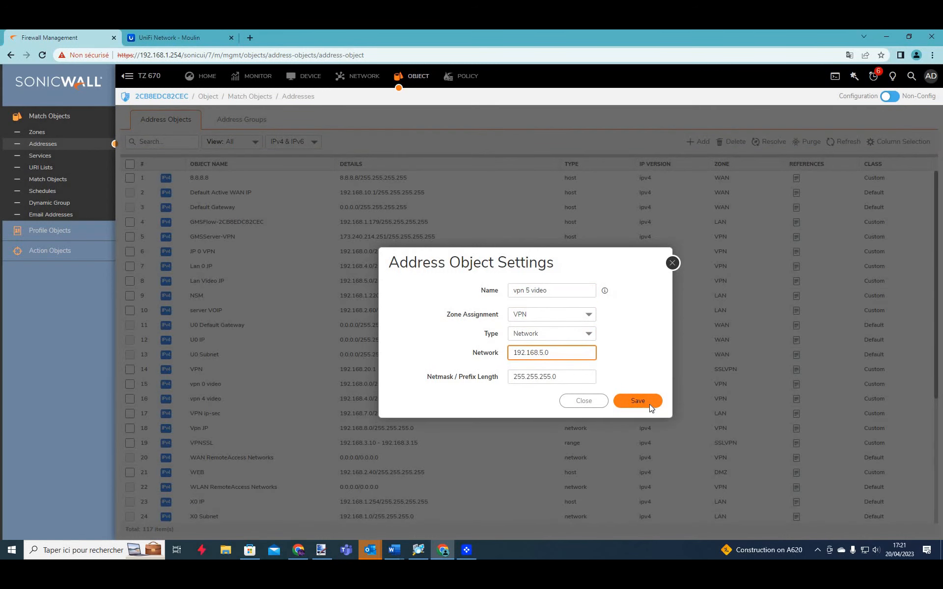
left_click(638, 401)
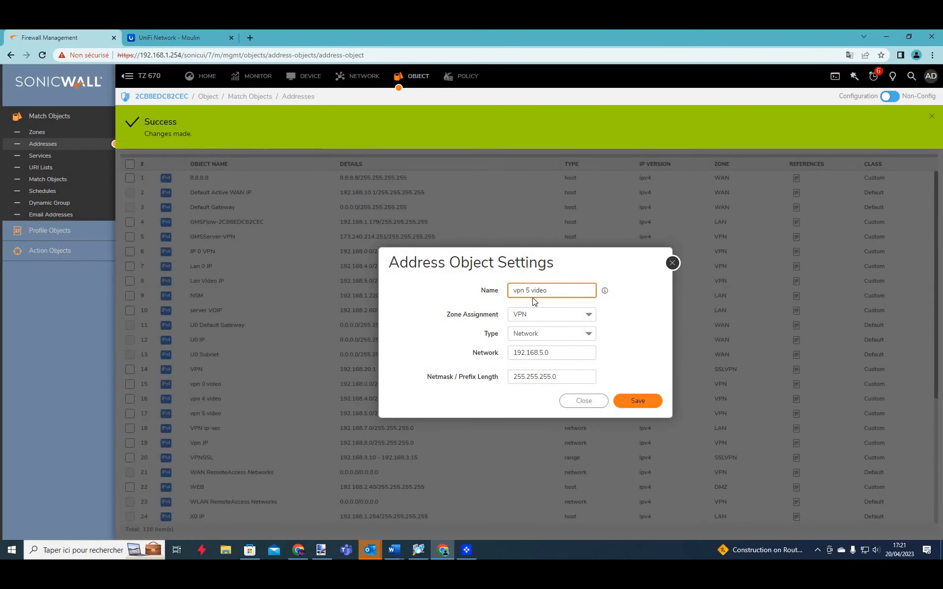
Save a vpn 8 video object for network 192.168.8.0 and close the address settings.
key("BackSpace")
type("8")
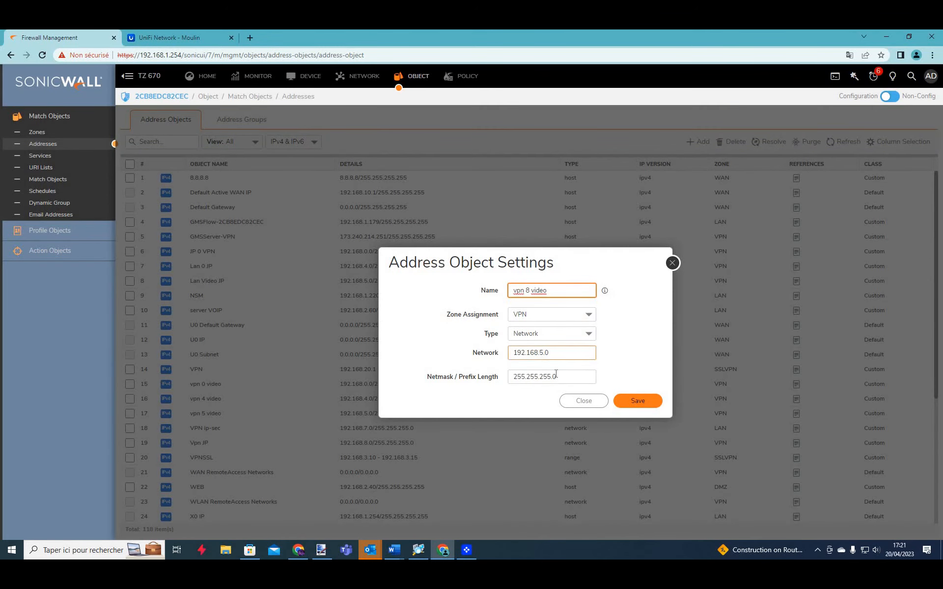
left_click(543, 353)
key("BackSpace")
type("8")
left_click(627, 403)
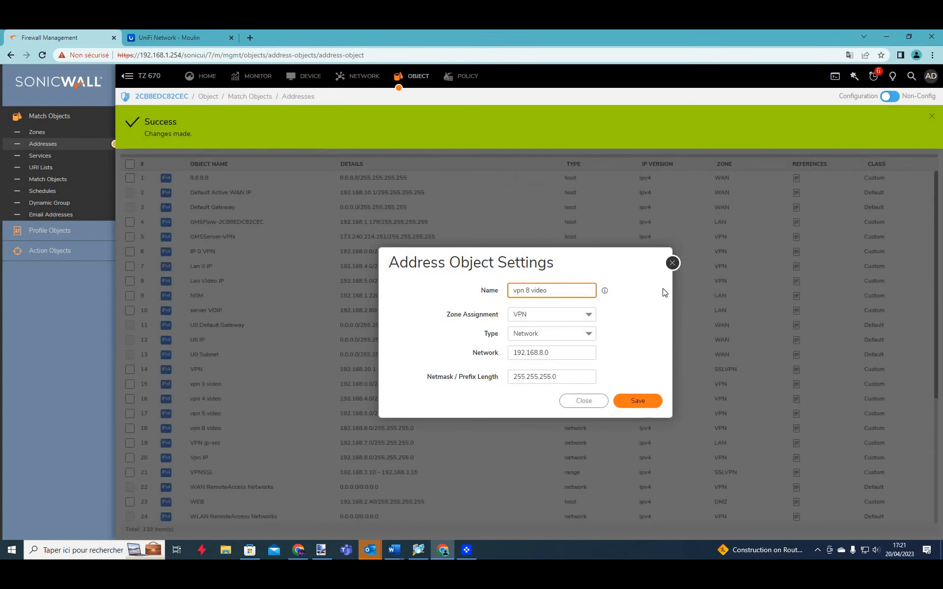
left_click(673, 265)
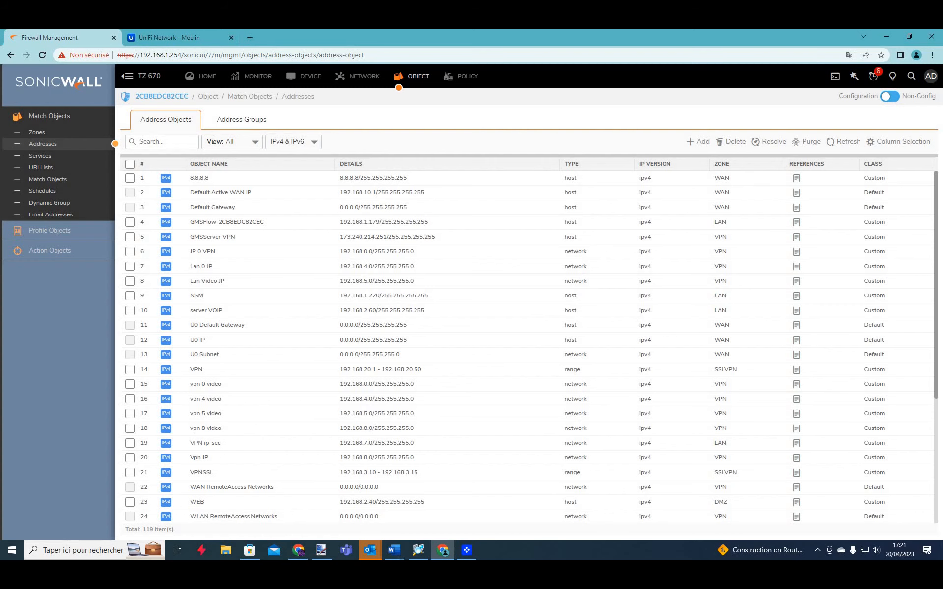
left_click(220, 124)
Name a new address group Video Group and filter available objects by 'video'.
left_click(677, 142)
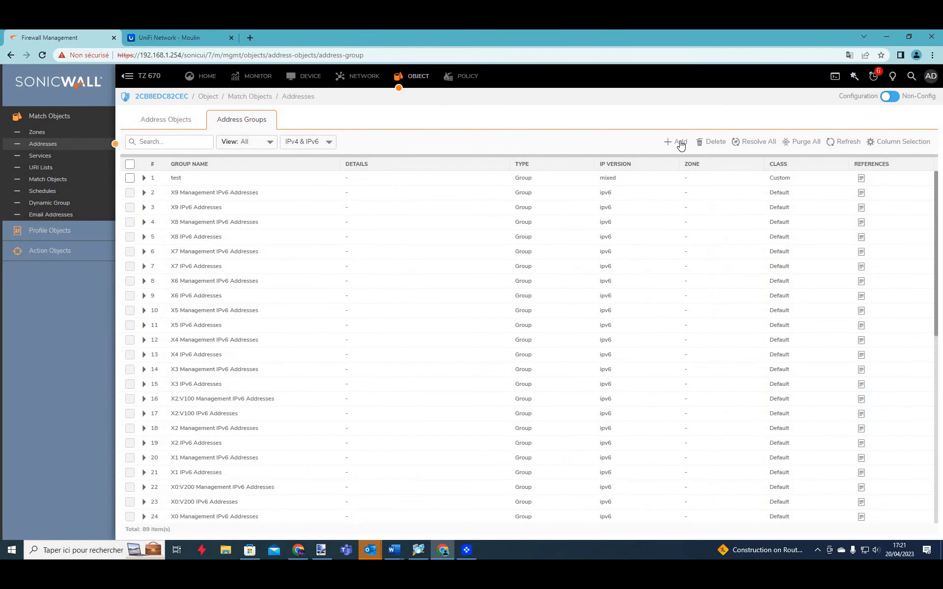
type("Video")
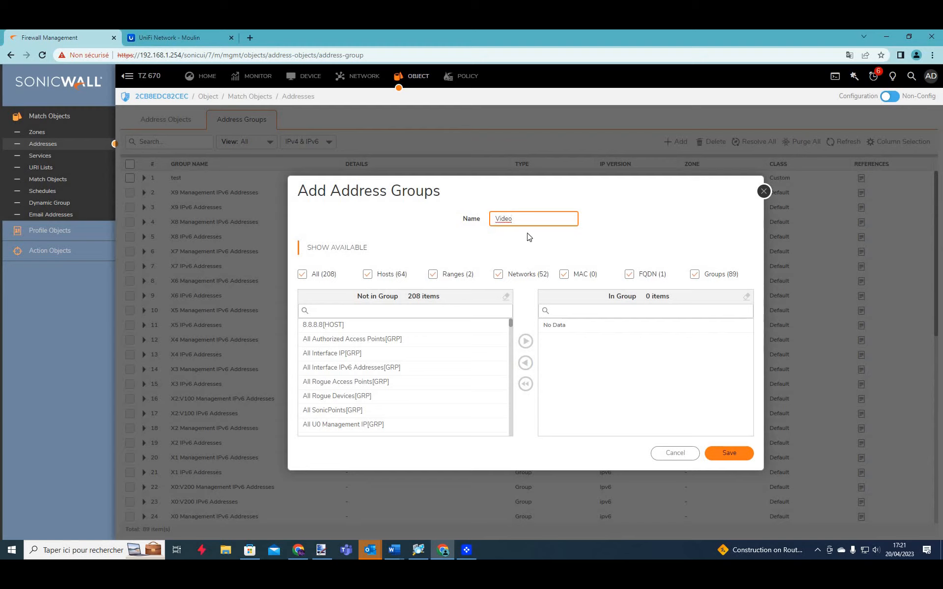
type(" Group")
left_click(339, 311)
type("video")
Add vpn 0, 4, 5 and 8 video to the group and save it.
left_click(466, 340)
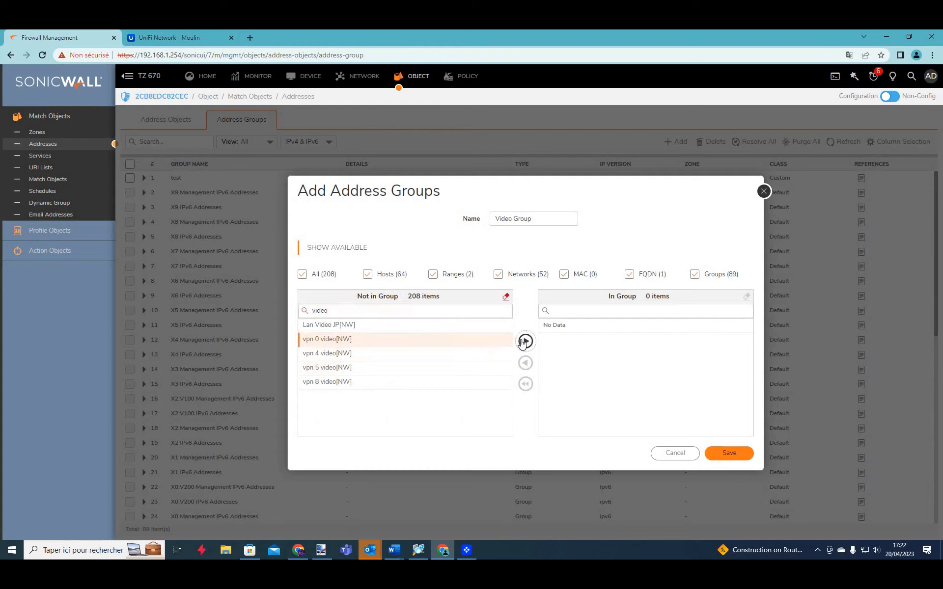
left_click(525, 341)
left_click(461, 342)
left_click(524, 340)
left_click(489, 344)
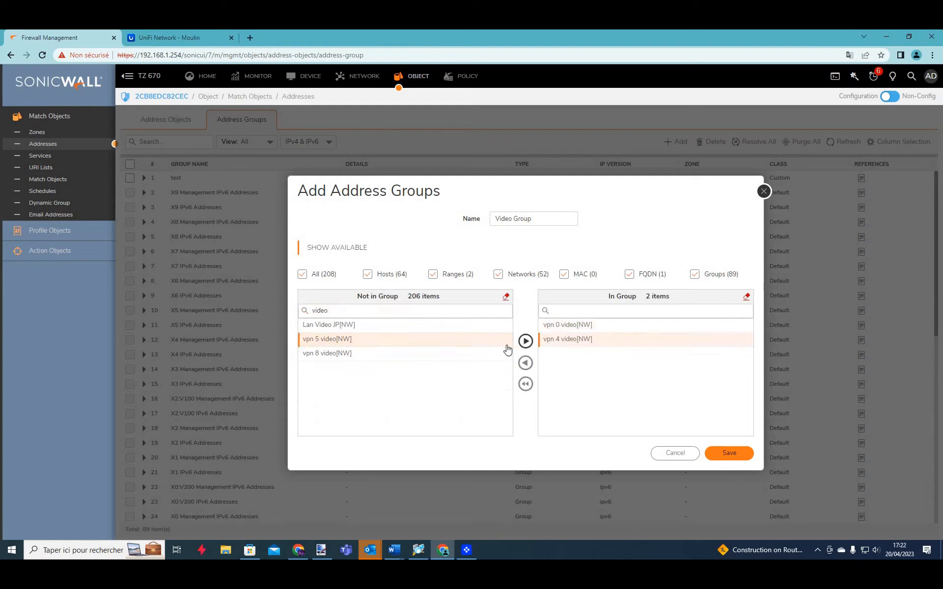
left_click(525, 341)
left_click(486, 339)
left_click(525, 340)
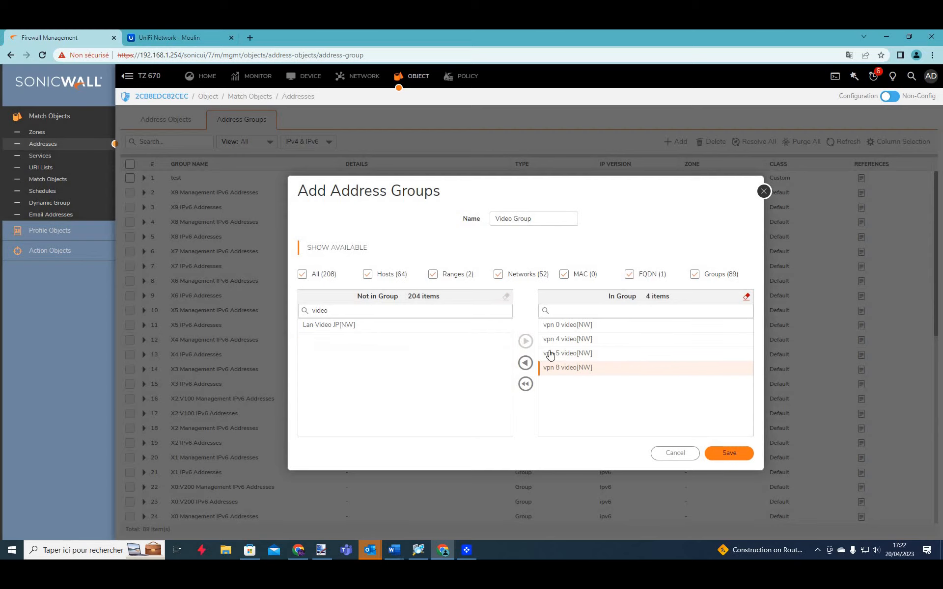
left_click(730, 454)
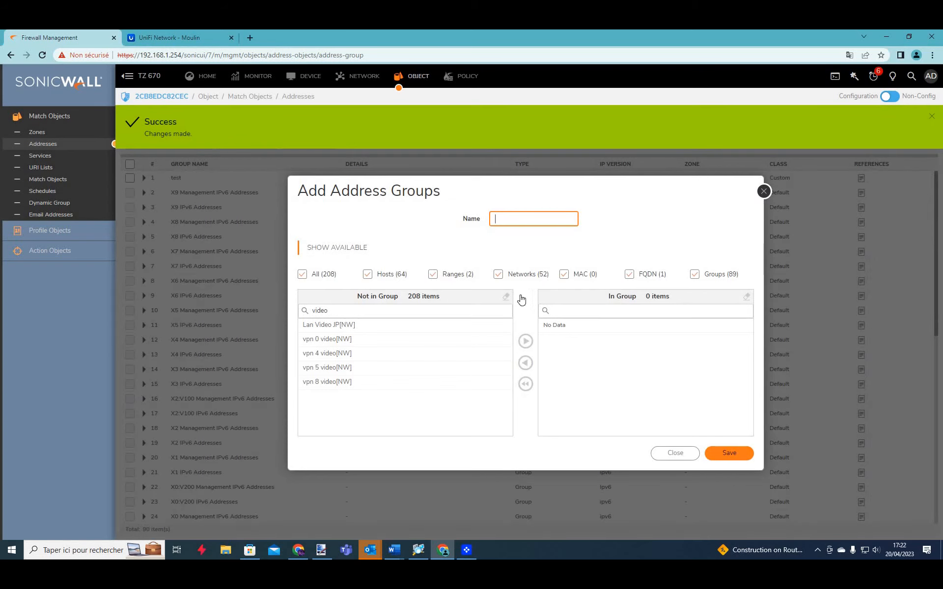
left_click(764, 191)
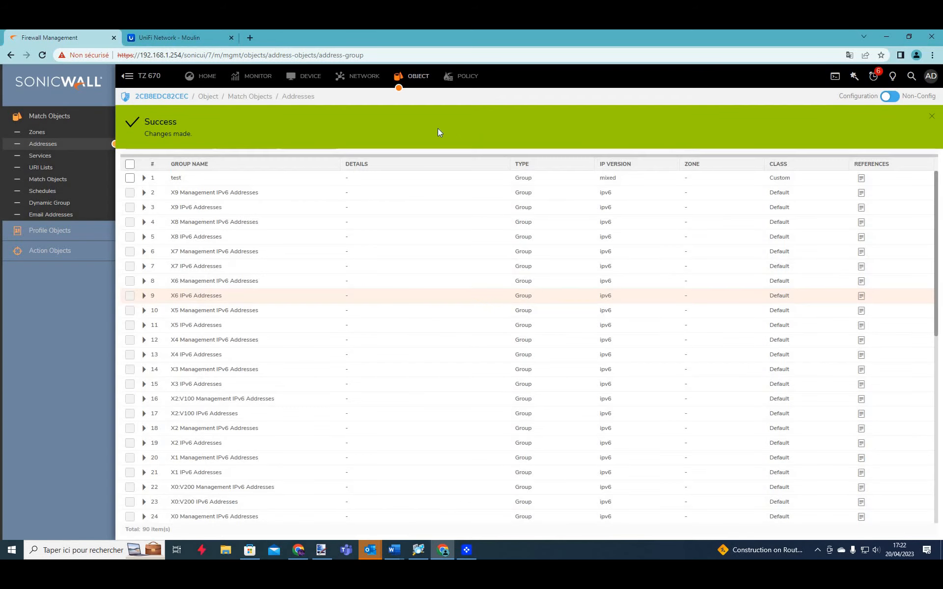
left_click(365, 79)
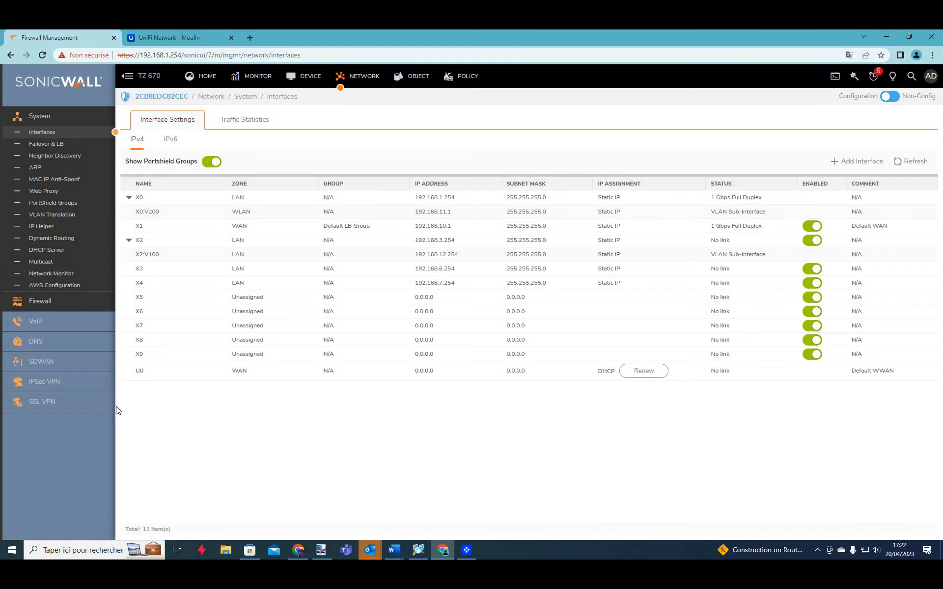
Start a new IPsec VPN policy named Video under Rules and Settings.
left_click(50, 381)
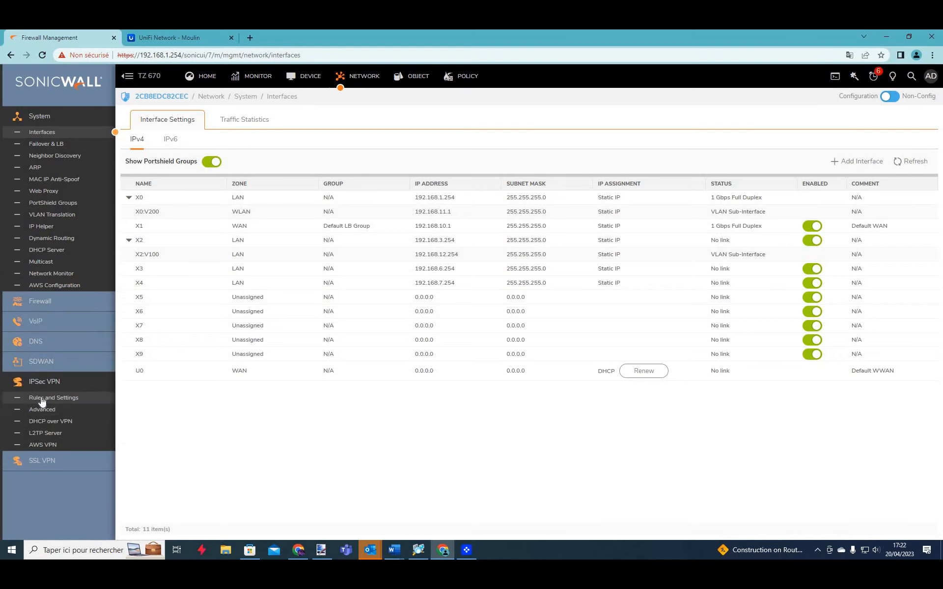
left_click(42, 399)
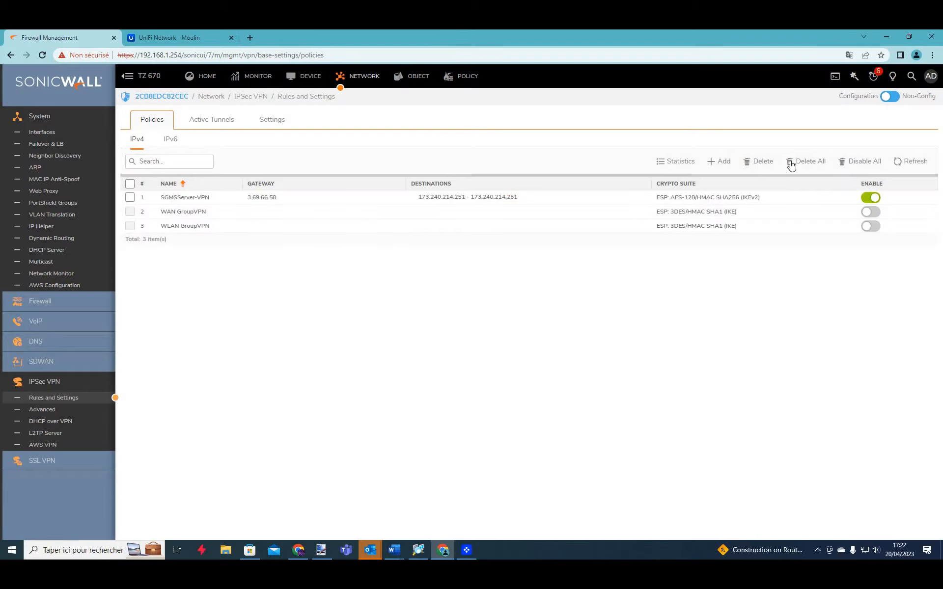
left_click(726, 166)
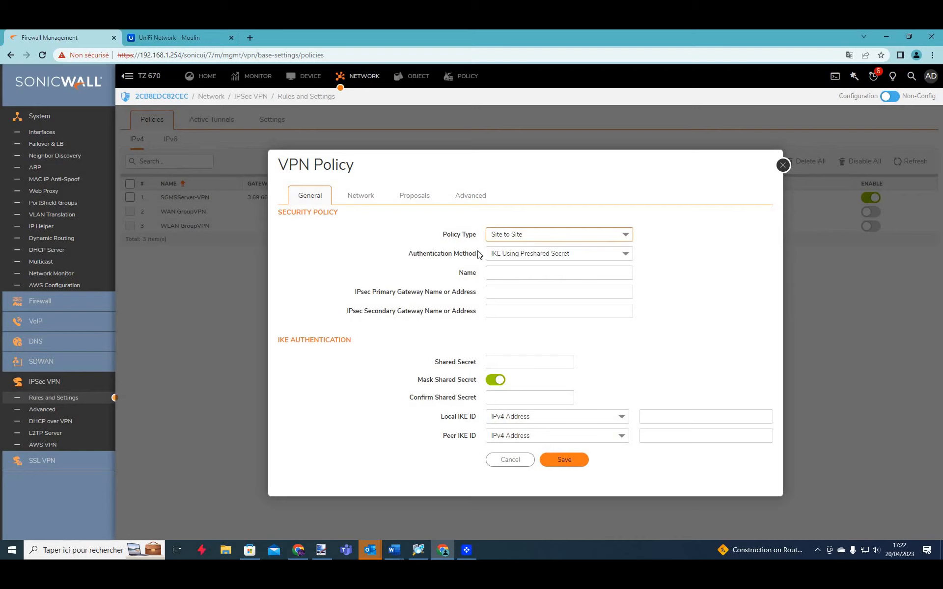
left_click(532, 272)
type("Video")
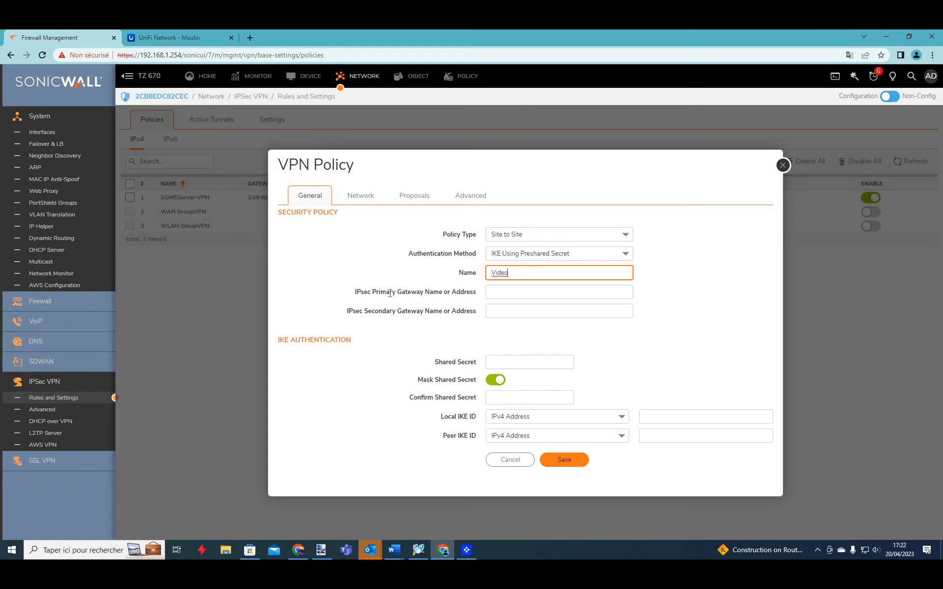
key("Tab")
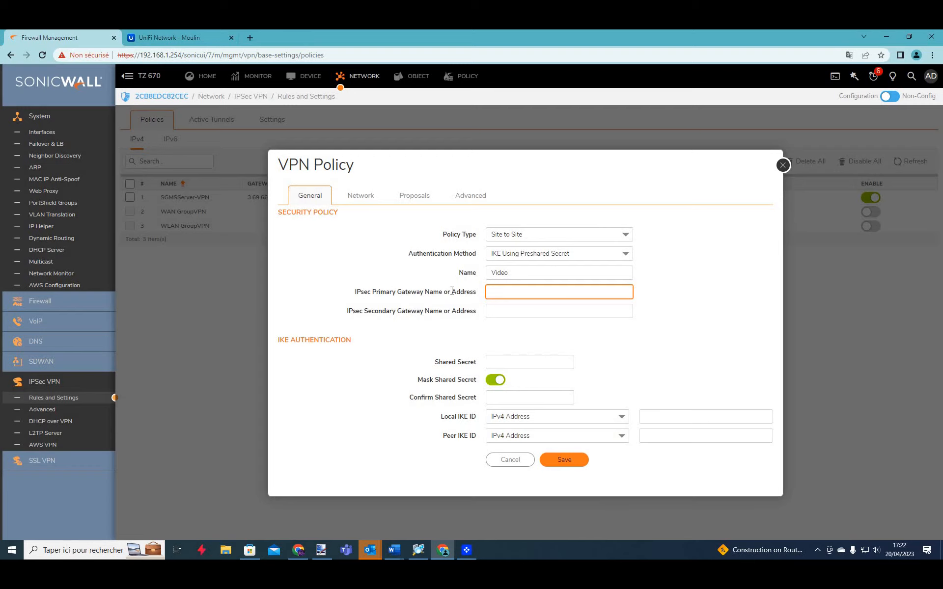
Launch a Windows Command Prompt and enter moisson.biz.
left_click(80, 555)
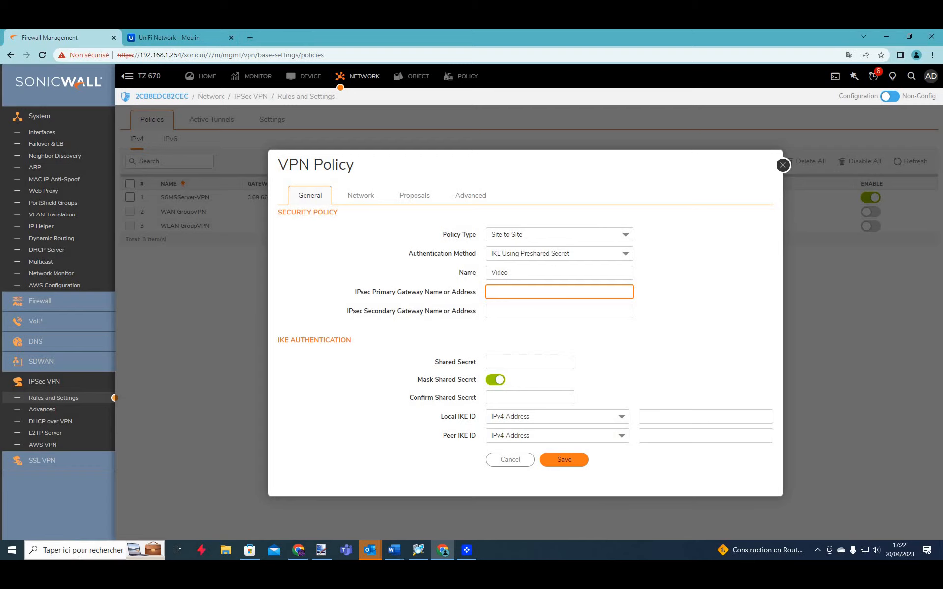
type("cmd")
key("Return")
type("moisson")
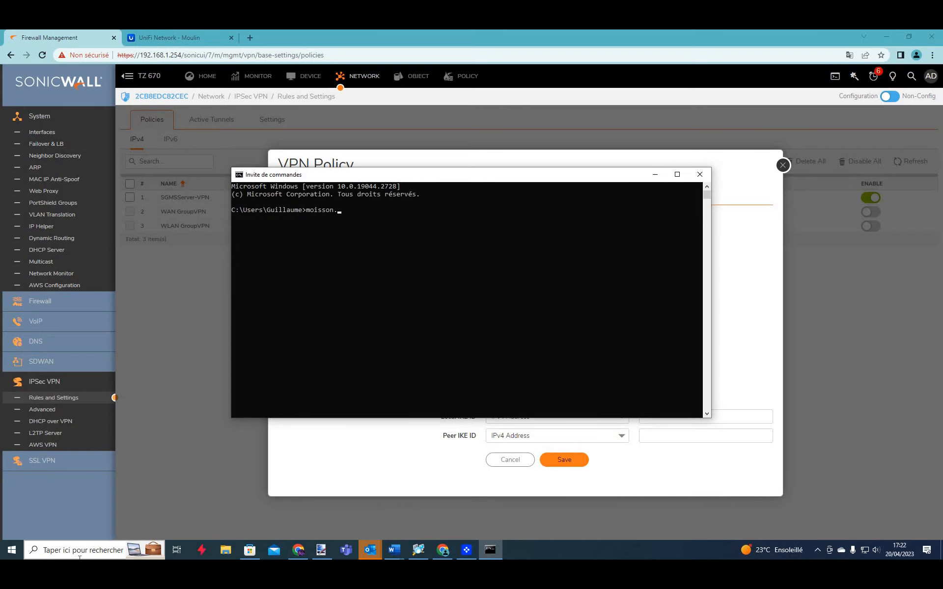
type(".biz")
Ping moisson.biz from the command prompt.
key("Home")
type("ping")
key("Return")
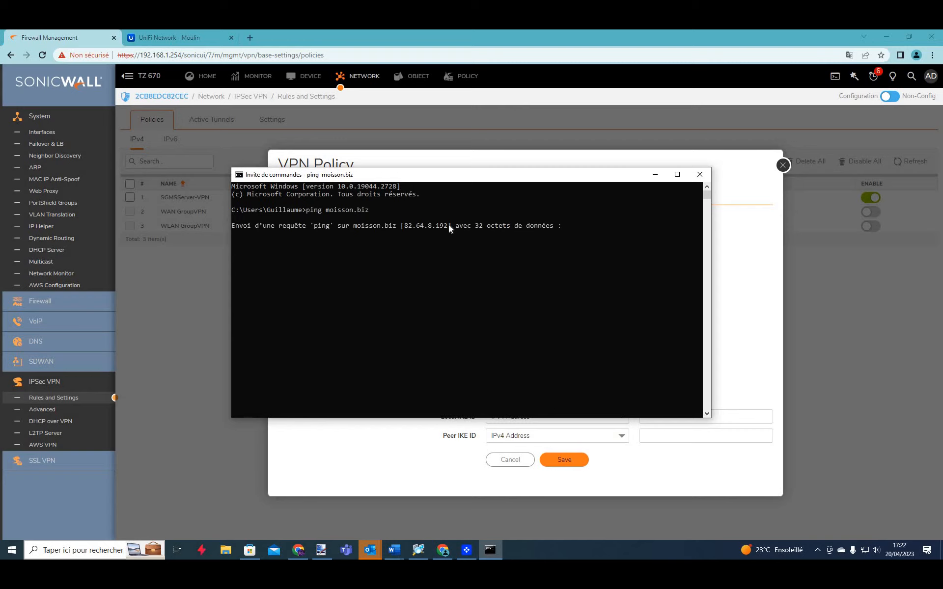
Copy the resolved address 82.64.8.192 and close the Command Prompt.
left_click_drag(450, 226, 409, 226)
left_click(408, 226)
double_click(408, 226)
left_click(407, 226)
key("shift+Right")
key("shift+Right")
key("shift+Right")
key("shift+Right")
key("shift+Right")
key("shift+Right")
key("shift+Right")
key("shift+Right")
key("ctrl+c")
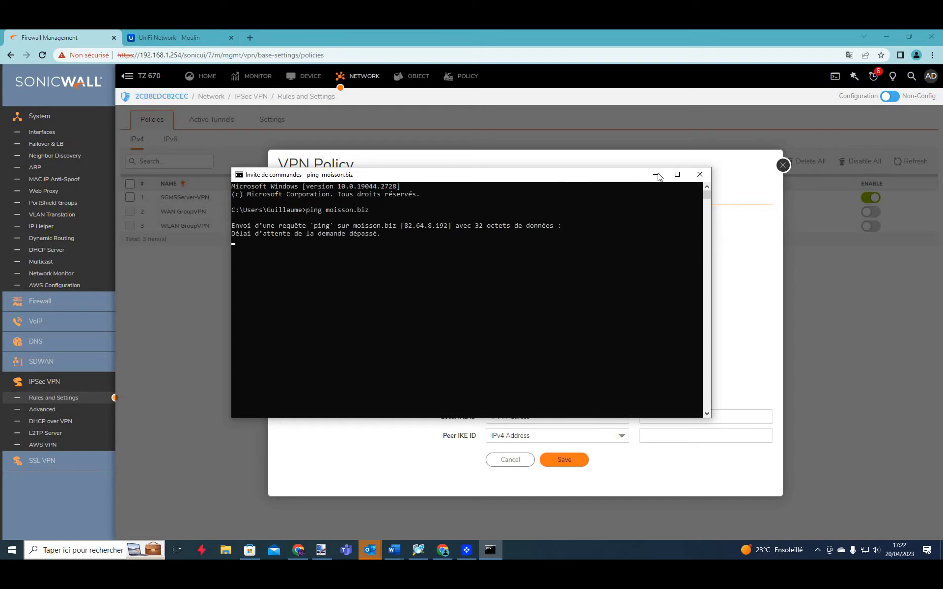
left_click_drag(403, 227, 443, 226)
key("ctrl+c")
left_click(699, 174)
Paste 82.64.8.192 as the Video policy's primary gateway and enter the shared secret, leaving local IKE ID empty.
key("ctrl+v")
key("Tab")
left_click(504, 358)
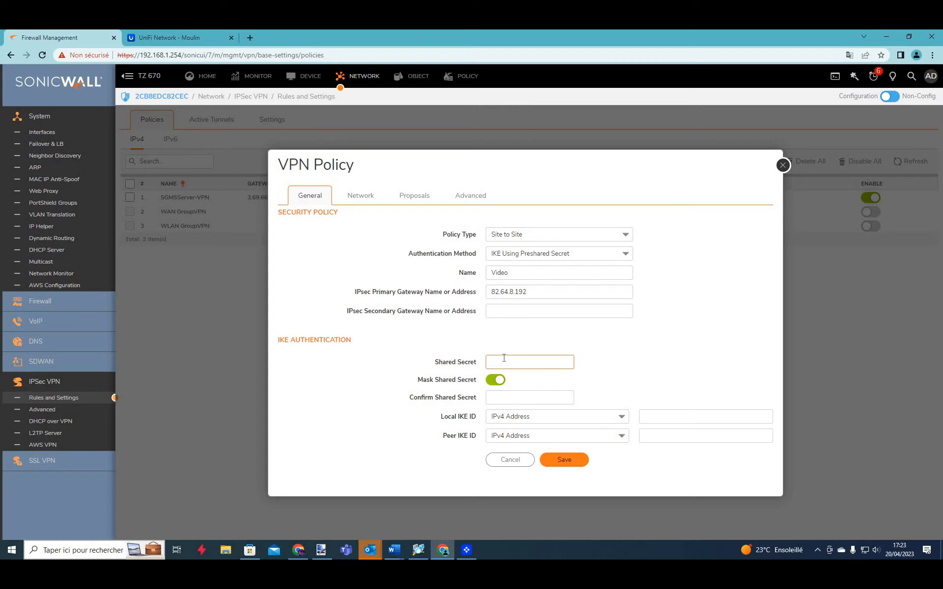
type("video")
left_click(496, 380)
left_click(496, 380)
left_click(673, 417)
left_click(641, 396)
left_click(369, 199)
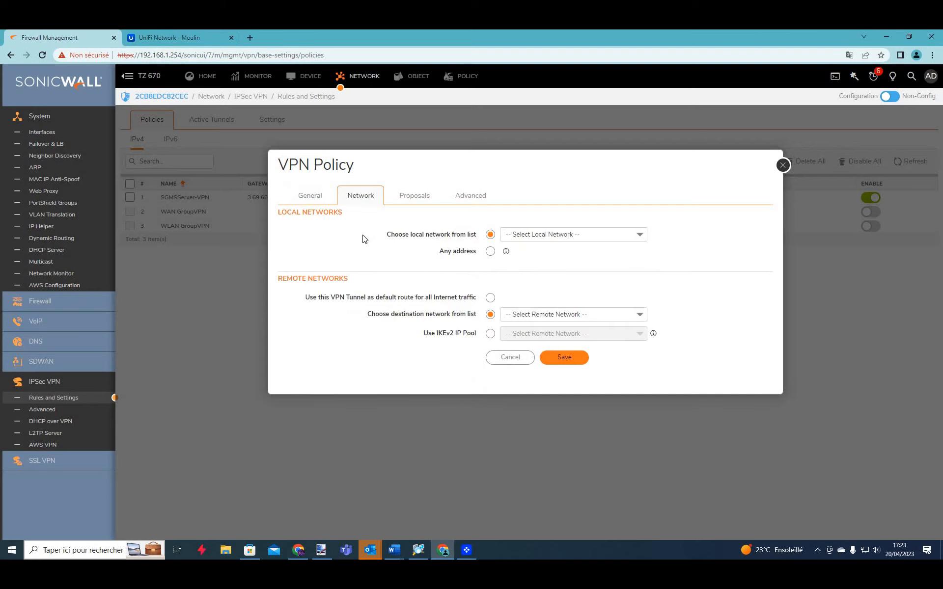
Browse the local network list for a group, then close the Video policy without saving.
left_click(550, 234)
left_click(635, 236)
left_click(636, 236)
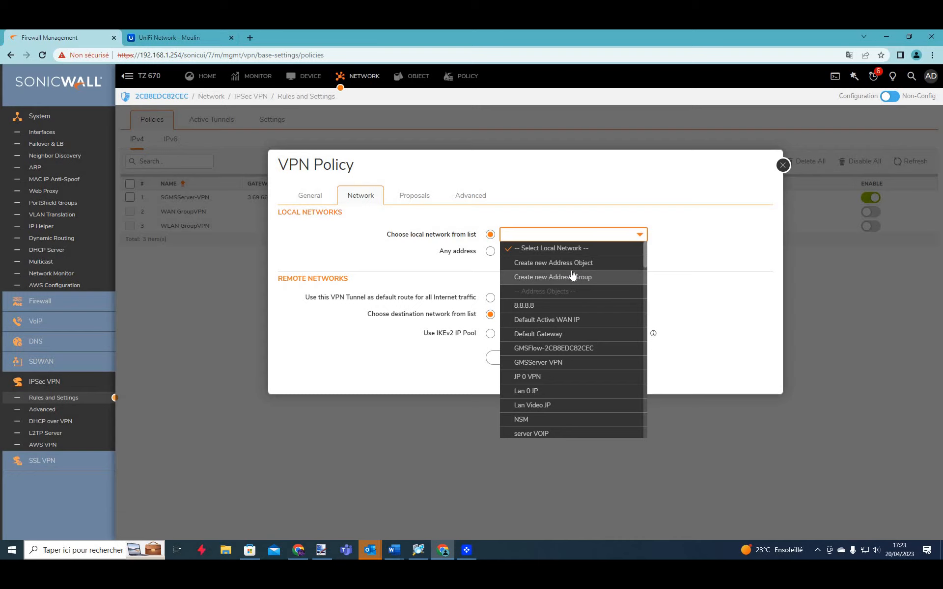
type("grou")
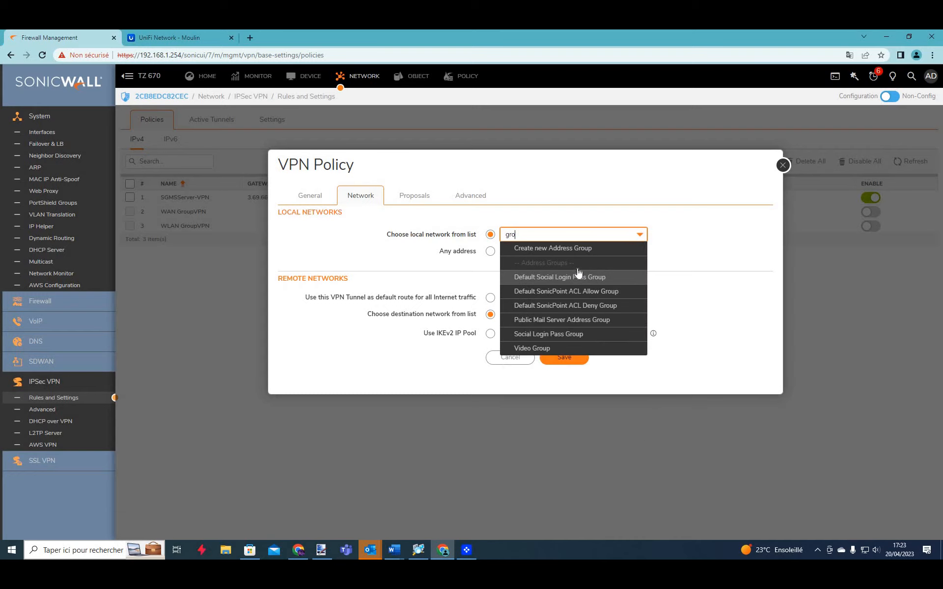
key("BackSpace")
key("BackSpace")
key("BackSpace")
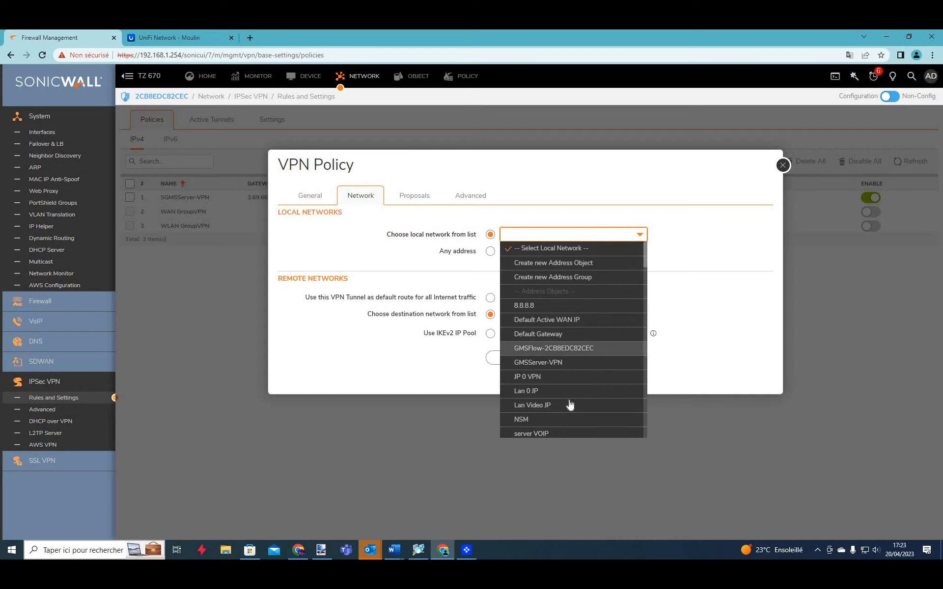
scroll(574, 399, "down", 1)
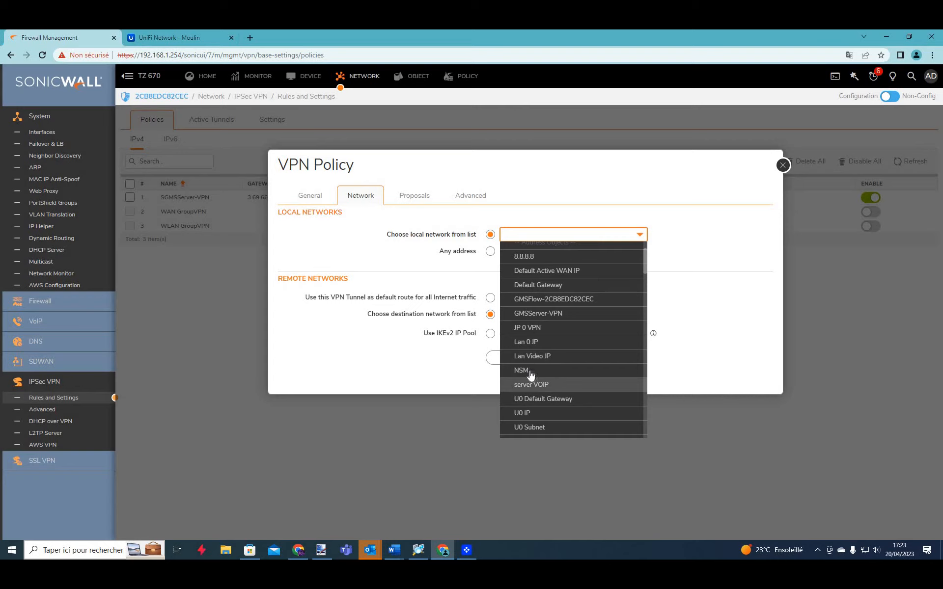
scroll(574, 392, "down", 1)
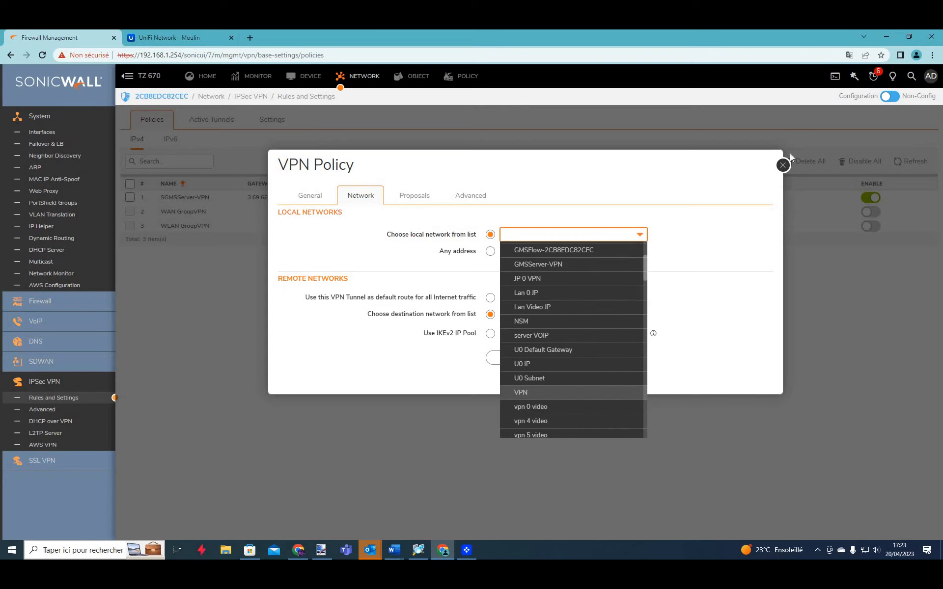
left_click(783, 168)
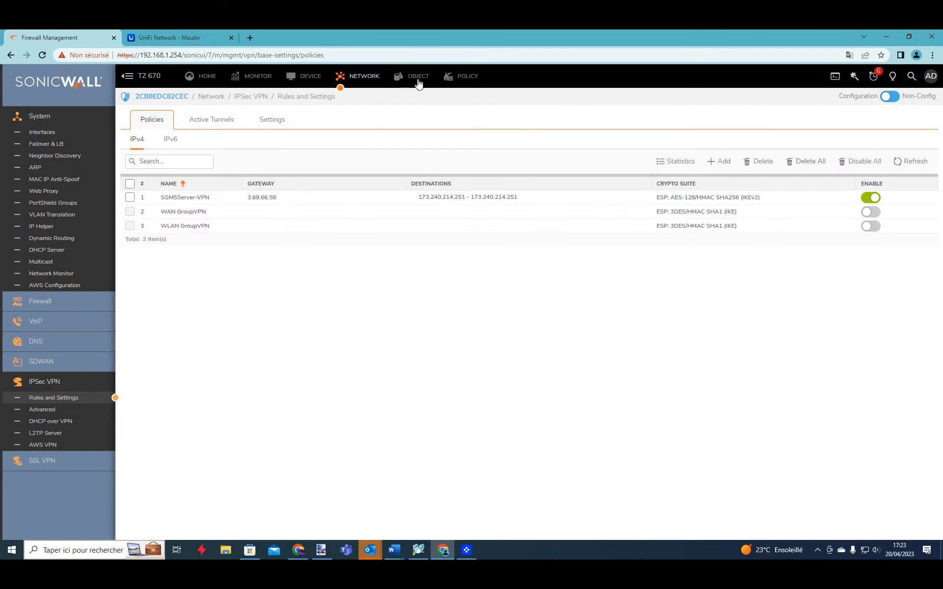
left_click(419, 85)
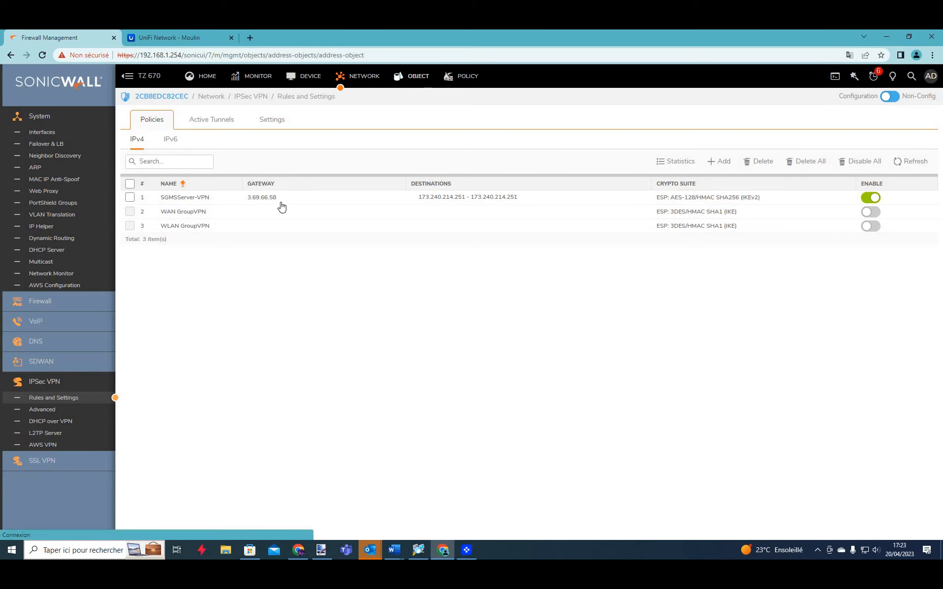
Start a new address group named subnet VPN and add X0 Subnet to it.
left_click(227, 120)
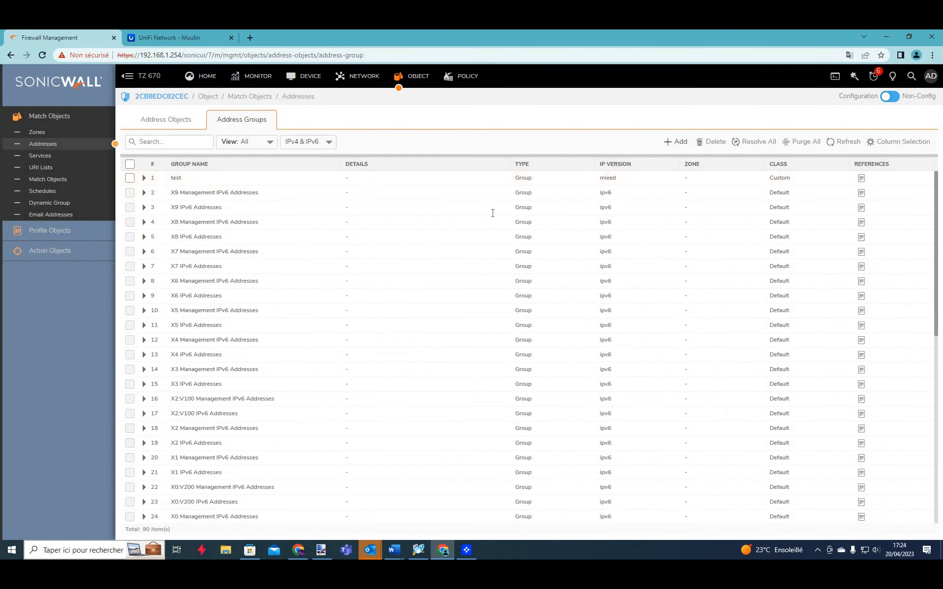
left_click(676, 142)
type("subnet VPN")
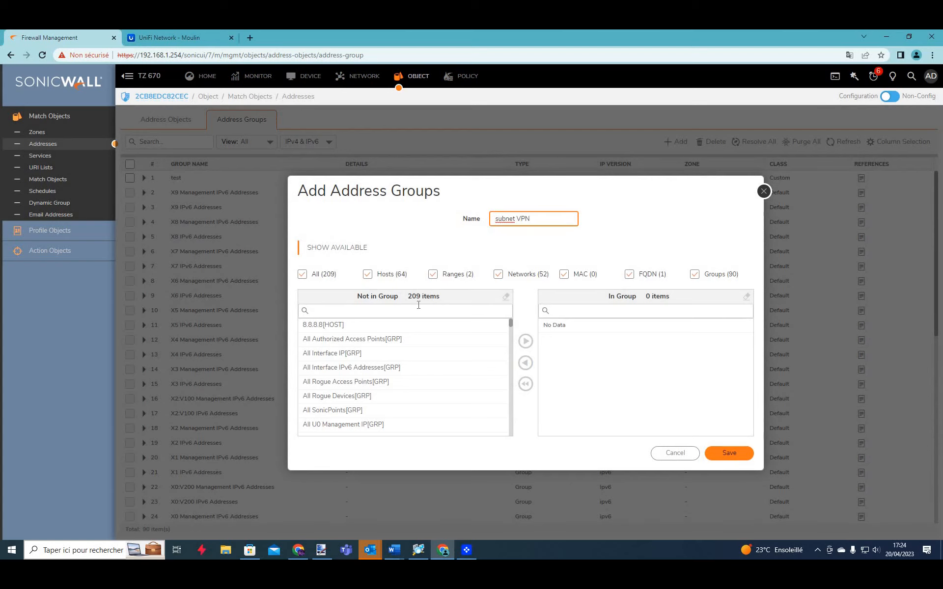
left_click(349, 309)
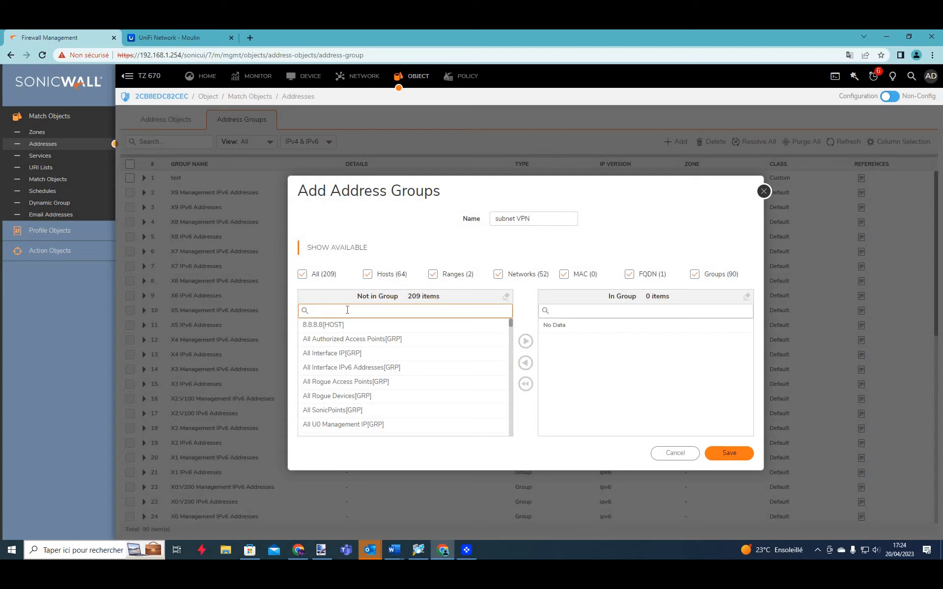
type("X")
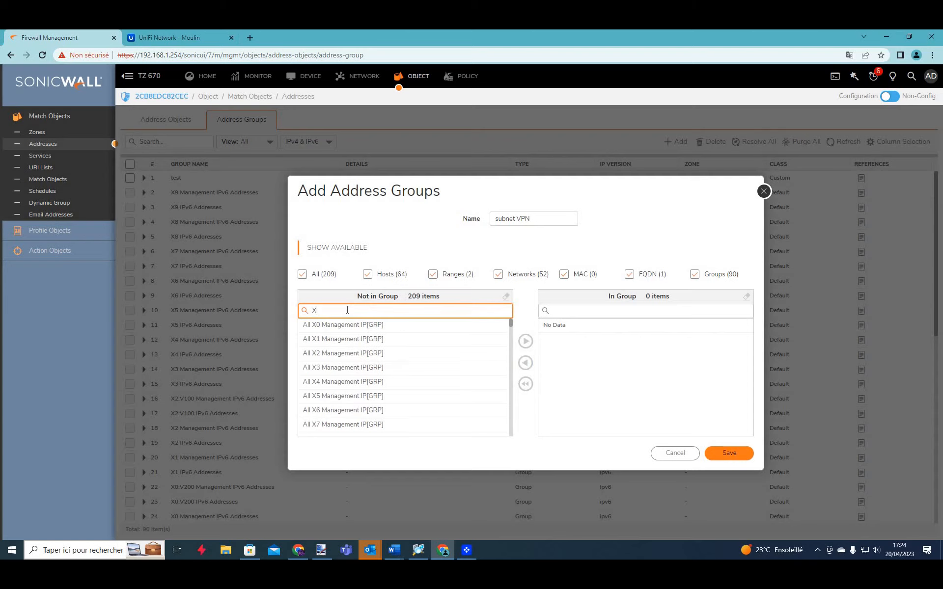
type("0 sub")
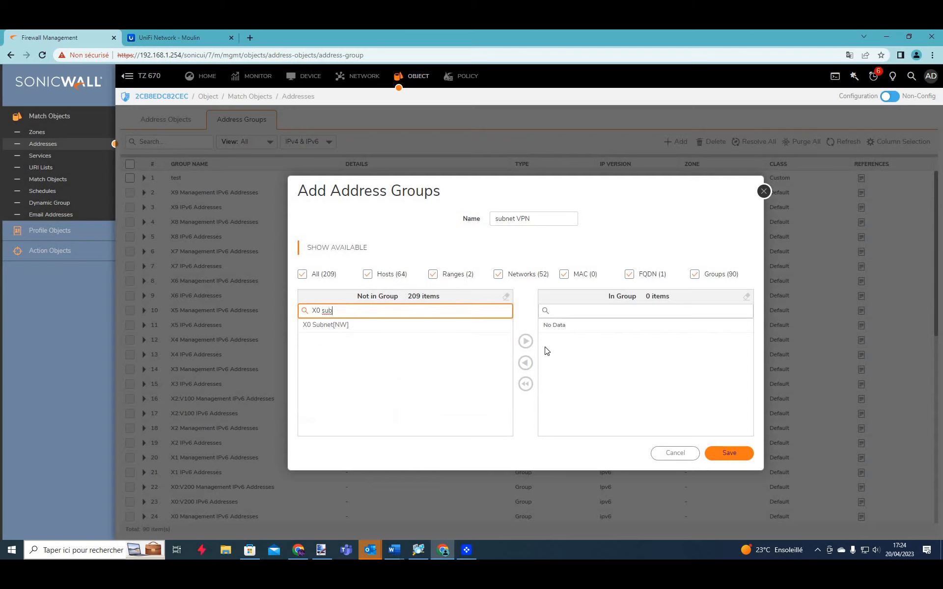
left_click(346, 325)
left_click(525, 341)
Add X4 Subnet to the subnet VPN group and save it.
left_click(346, 314)
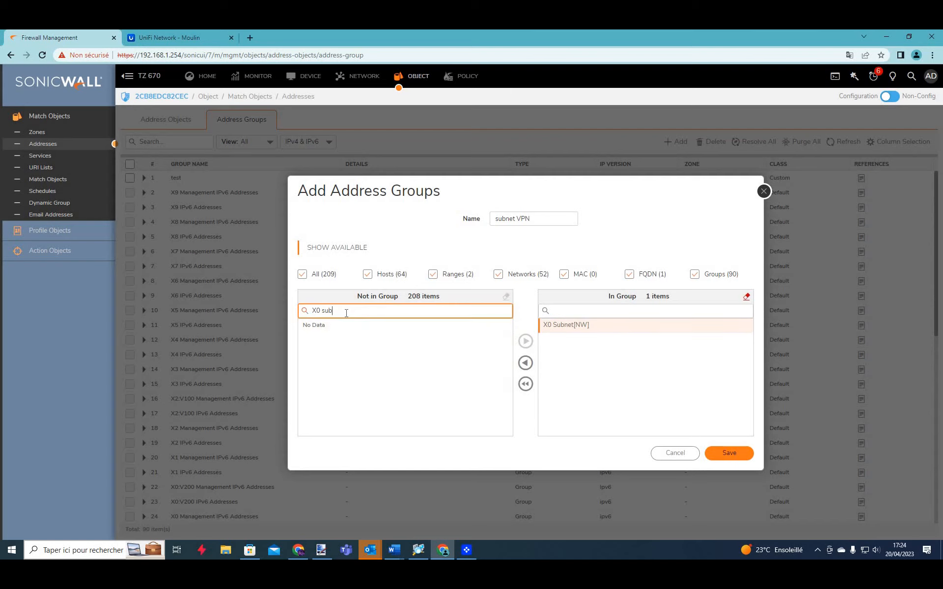
key("BackSpace")
key("BackSpace")
key("BackSpace")
key("BackSpace")
key("BackSpace")
type("4 sub")
left_click(347, 326)
left_click(526, 341)
left_click(724, 451)
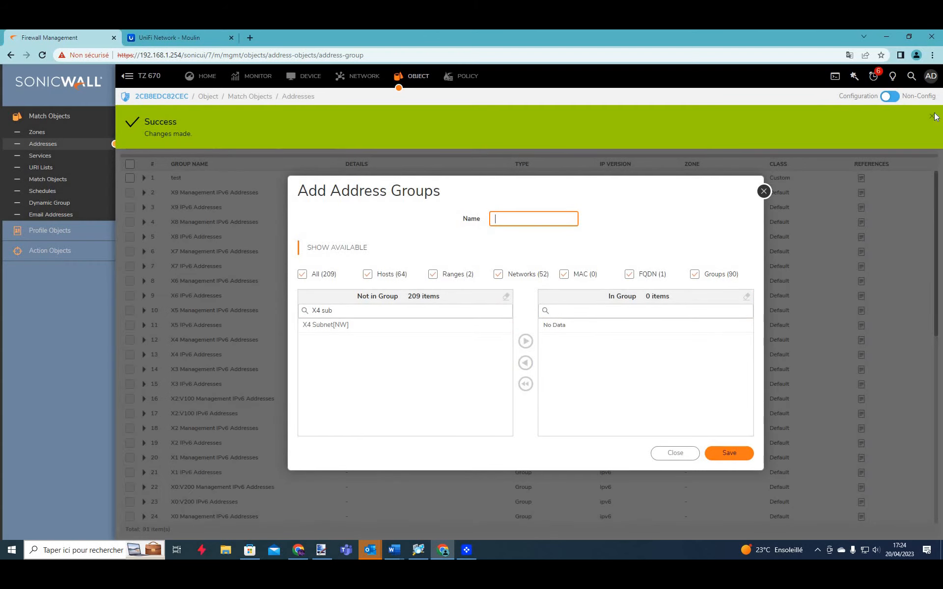
left_click(933, 116)
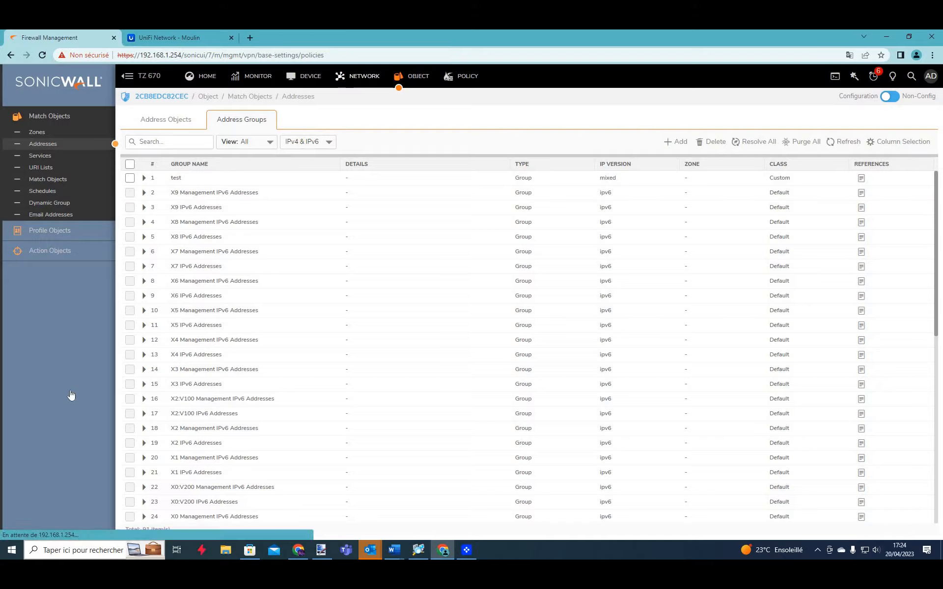
left_click(71, 395)
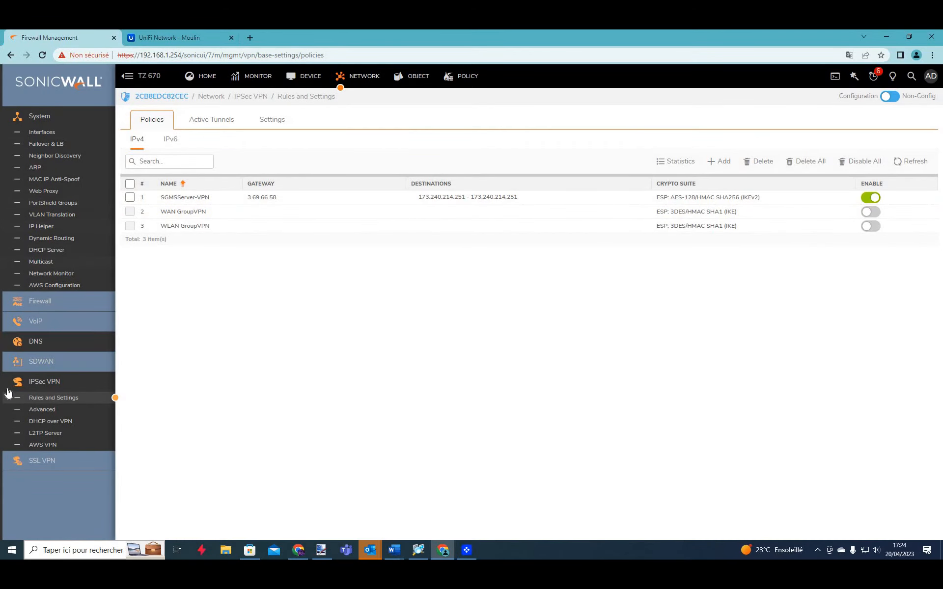
Create a VPN policy named video with gateway 82.64.8.192 and the shared secret.
left_click(718, 163)
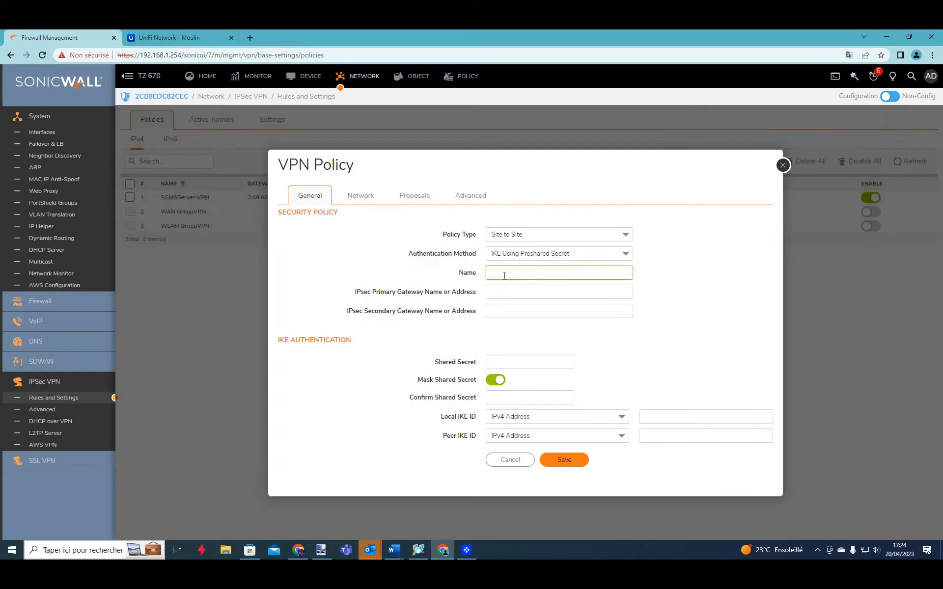
left_click(504, 276)
type("video")
key("Tab")
type("82.64.8.192")
left_click(515, 362)
type("*****")
left_click(495, 380)
left_click(495, 380)
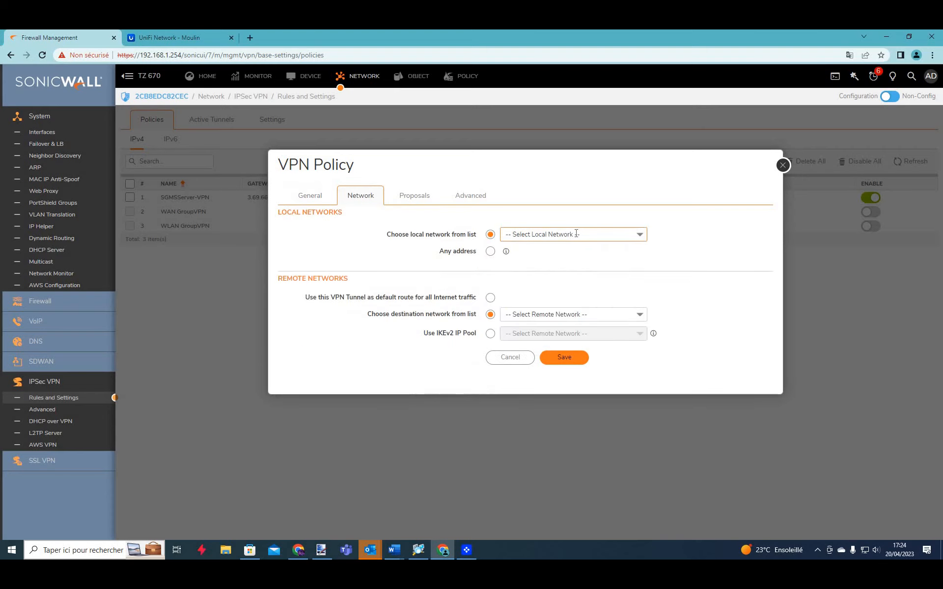
Set the local network to subnet VPN and the destination network to Video Group.
left_click(577, 234)
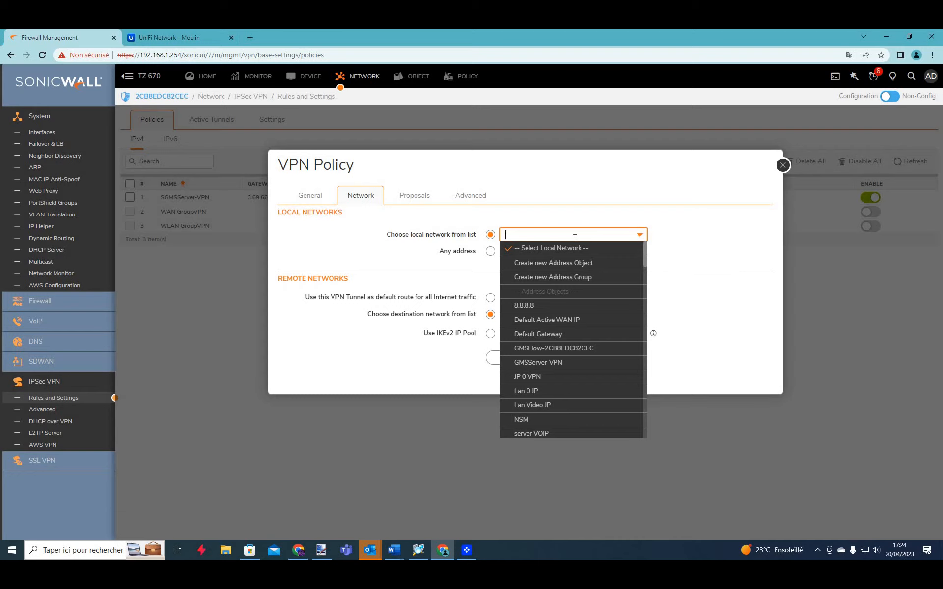
type("vid")
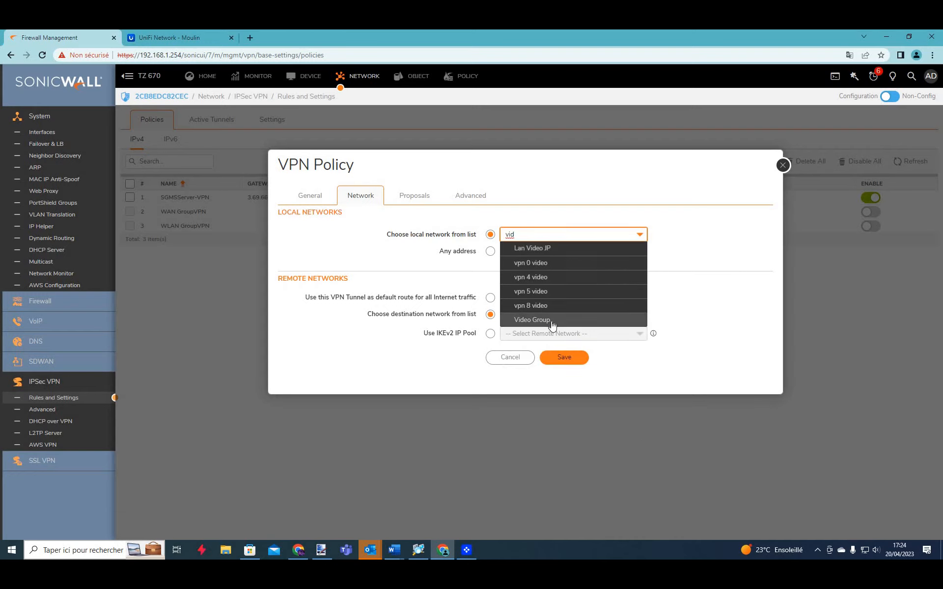
left_click(519, 319)
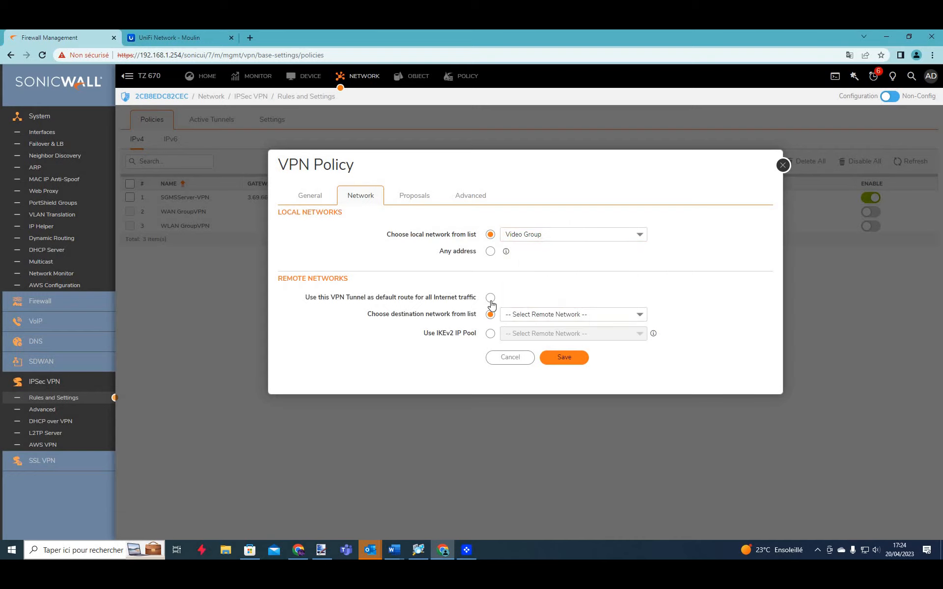
left_click(553, 313)
left_click(557, 313)
left_click(556, 312)
left_click(556, 312)
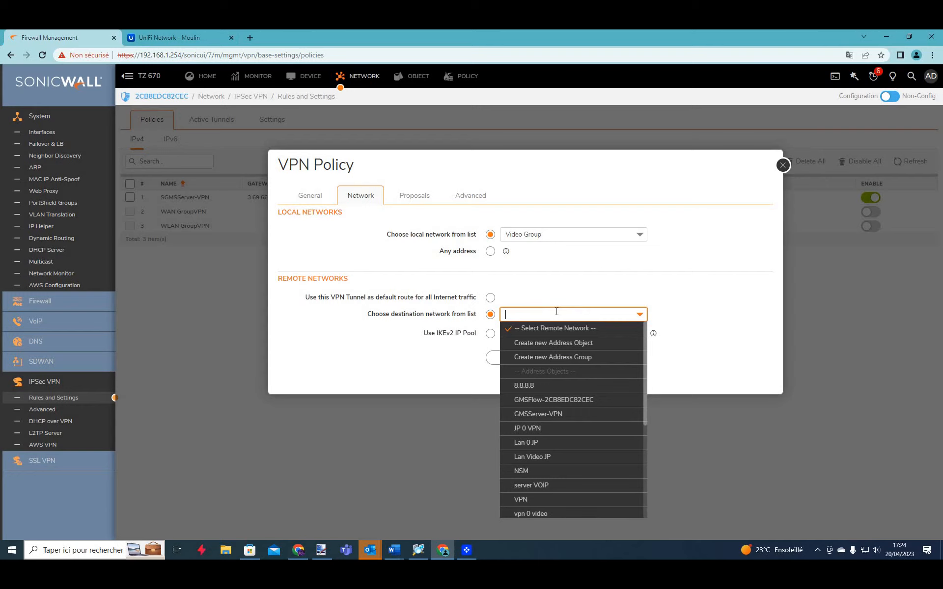
type("vpn")
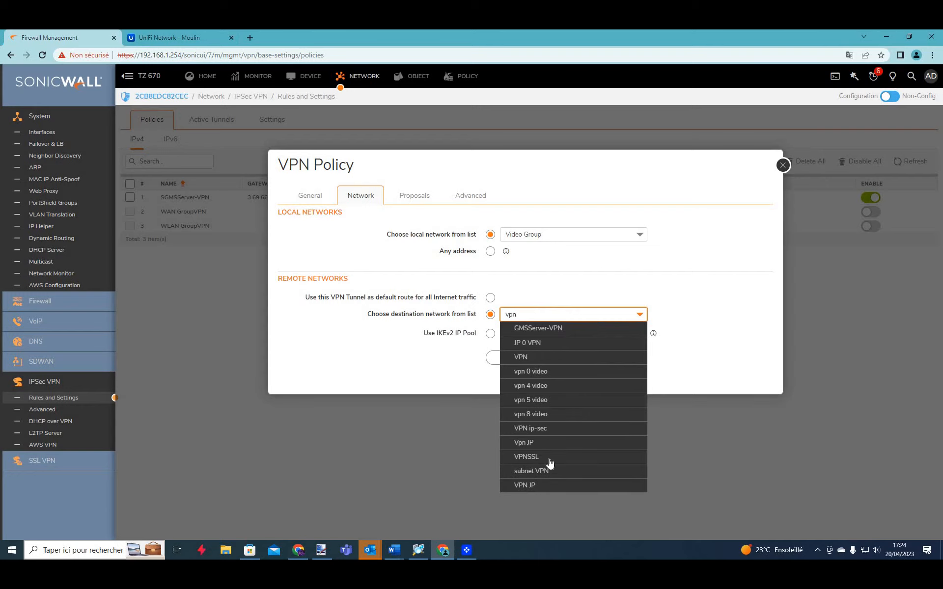
key("BackSpace")
key("BackSpace")
key("BackSpace")
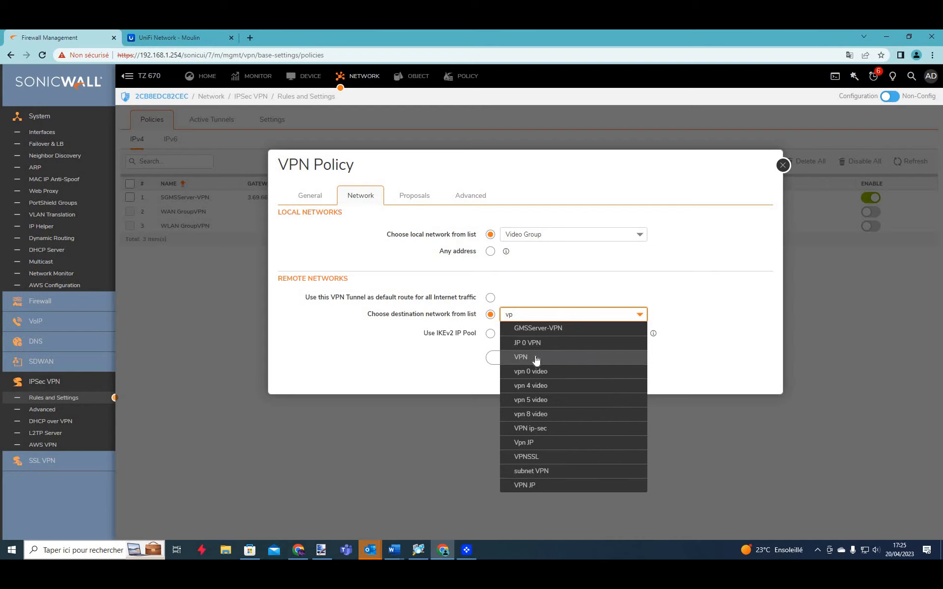
type("video")
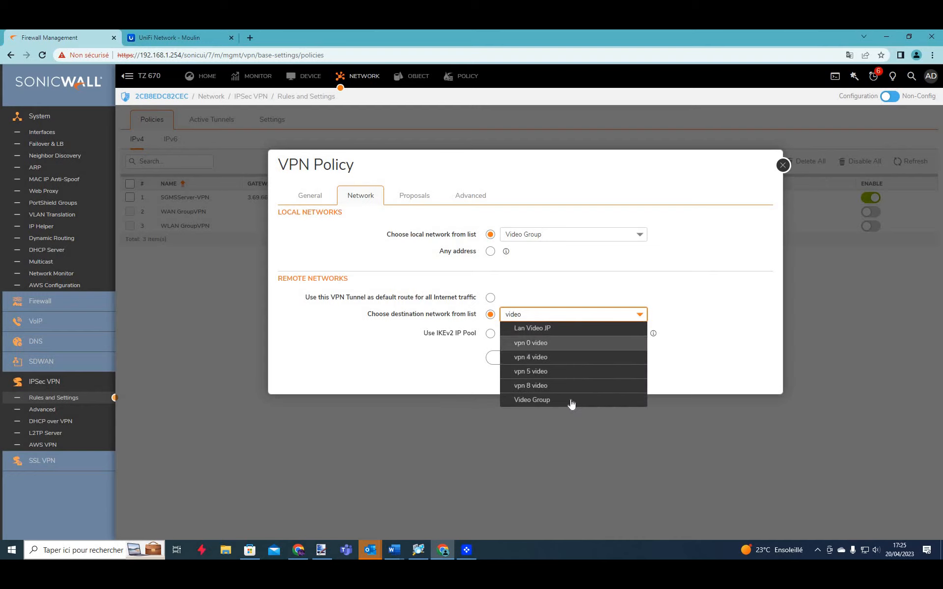
key("Return")
left_click(553, 233)
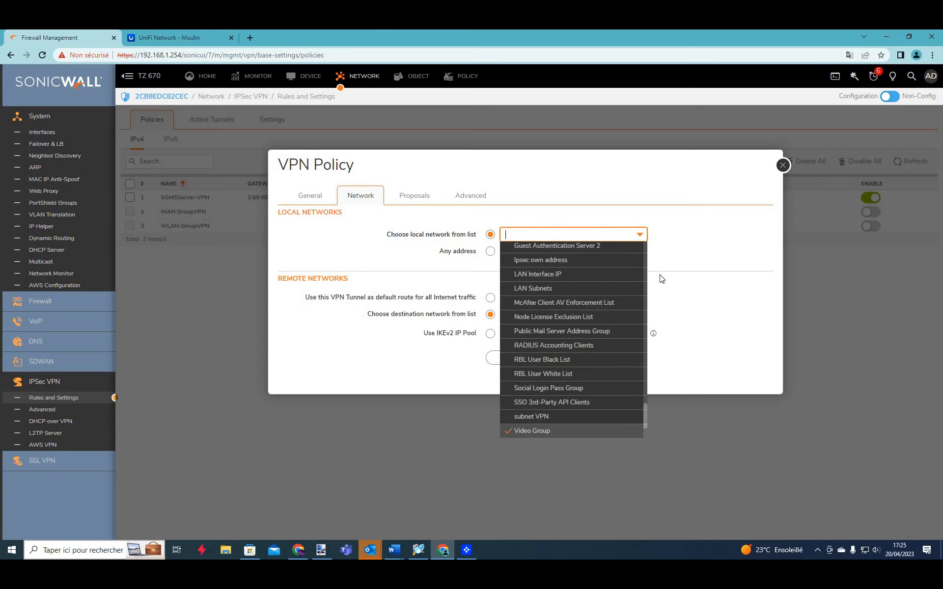
key("Return")
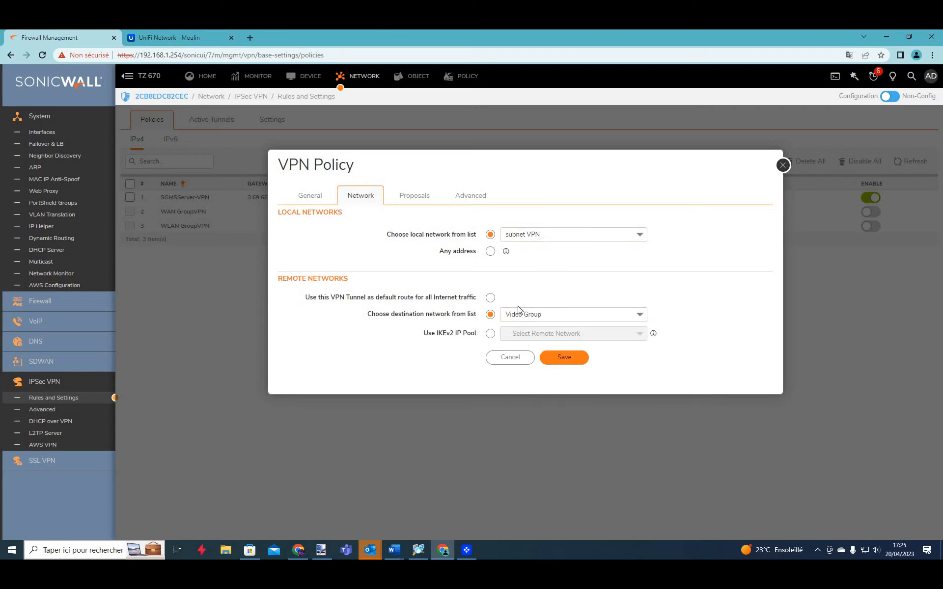
left_click(414, 198)
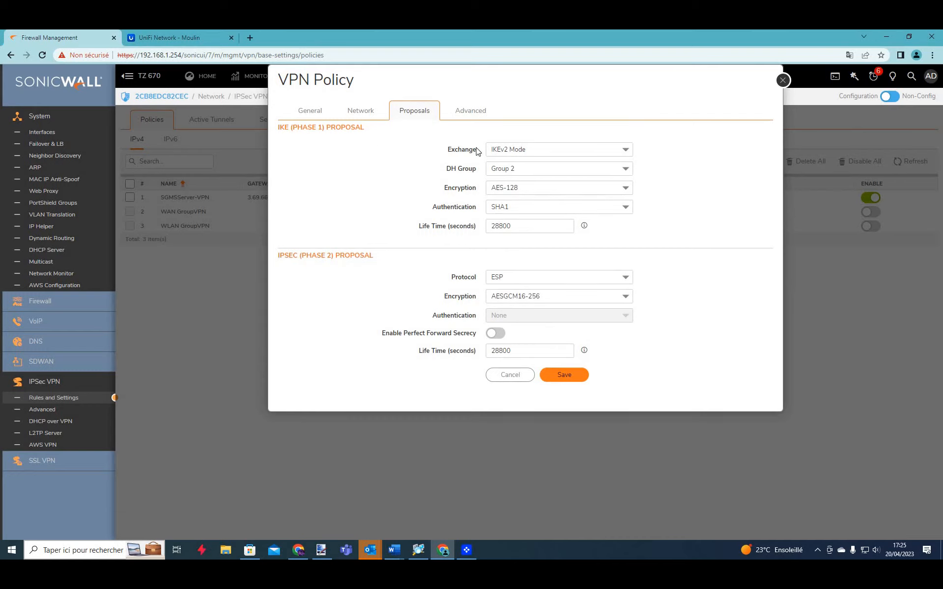
Set phase 1 to Main Mode with DH Group 5, AES-256 encryption and a 28800-second lifetime.
left_click(551, 169)
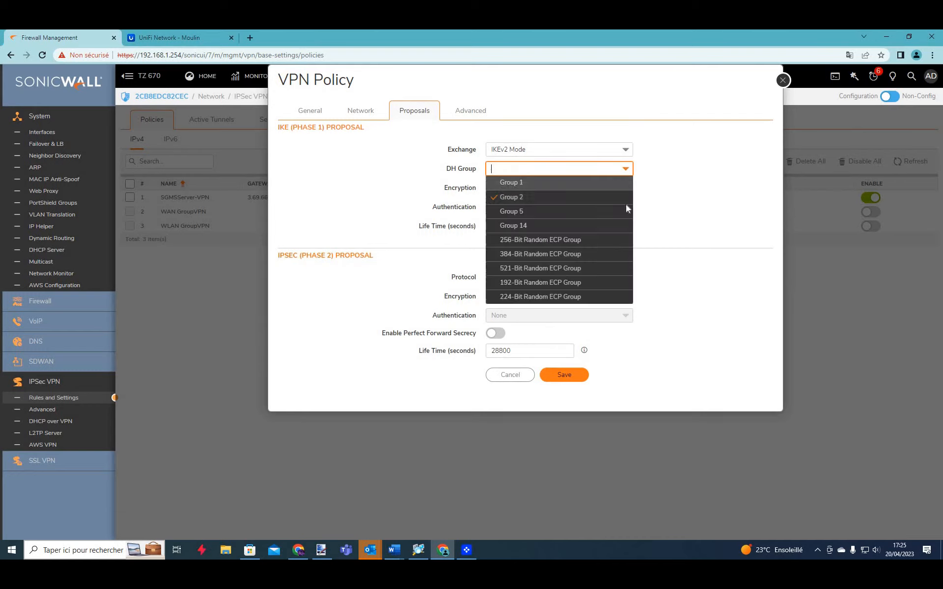
left_click(604, 210)
left_click(611, 149)
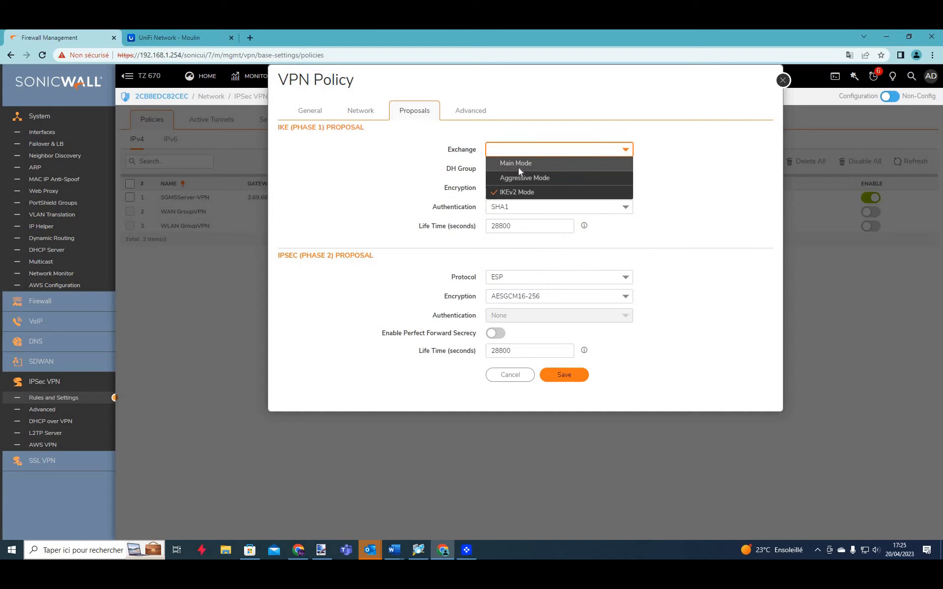
left_click(518, 168)
left_click(514, 191)
left_click(549, 259)
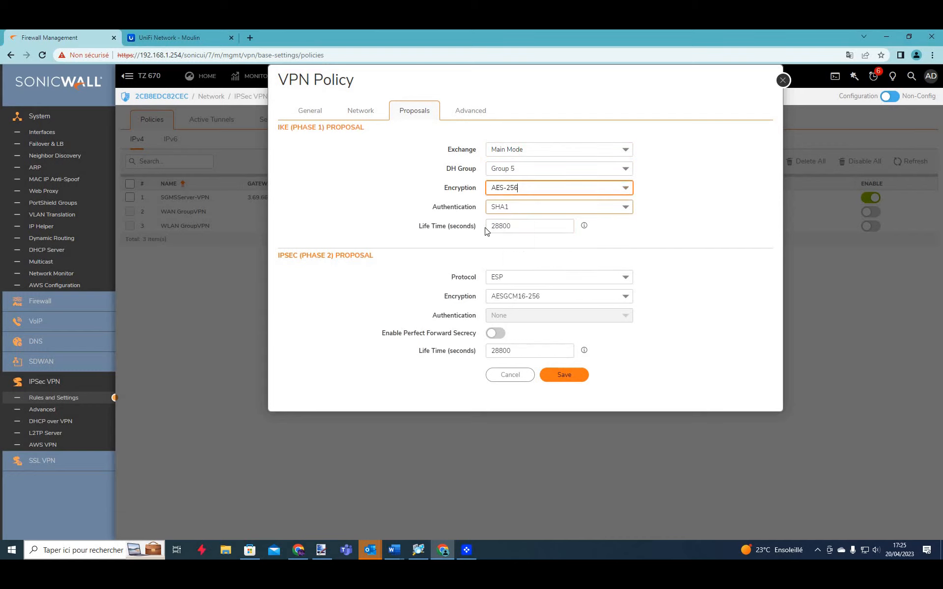
key("Tab")
left_click(472, 239)
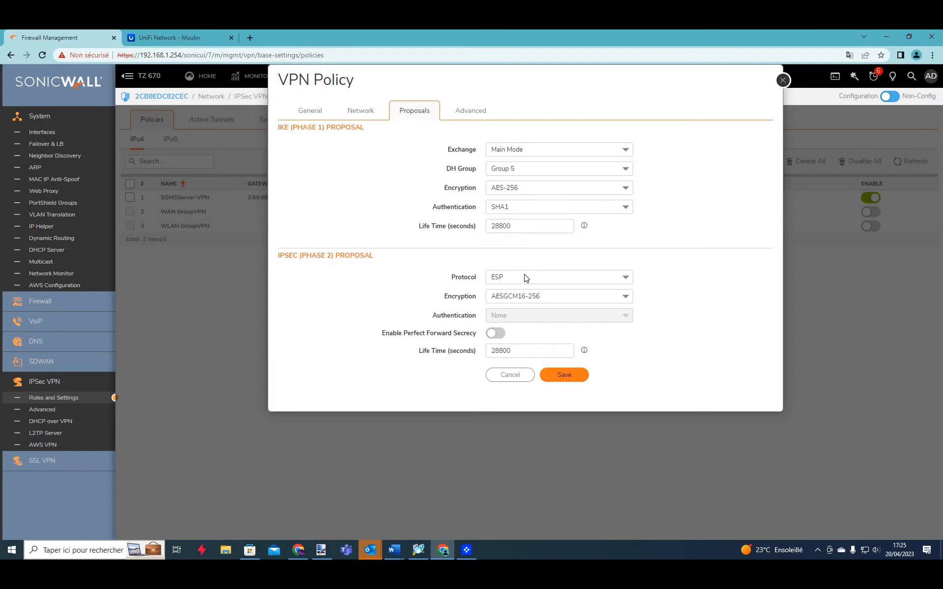
Keep ESP as the phase 2 protocol with AES-256 encryption and SHA1 authentication.
left_click(526, 278)
left_click(490, 278)
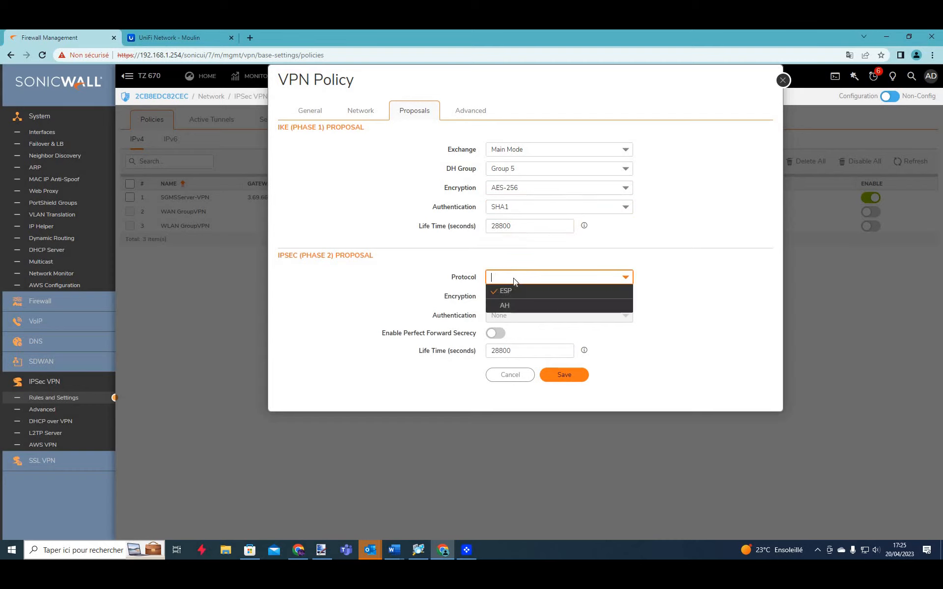
left_click(503, 290)
left_click(504, 298)
left_click(533, 366)
left_click(644, 336)
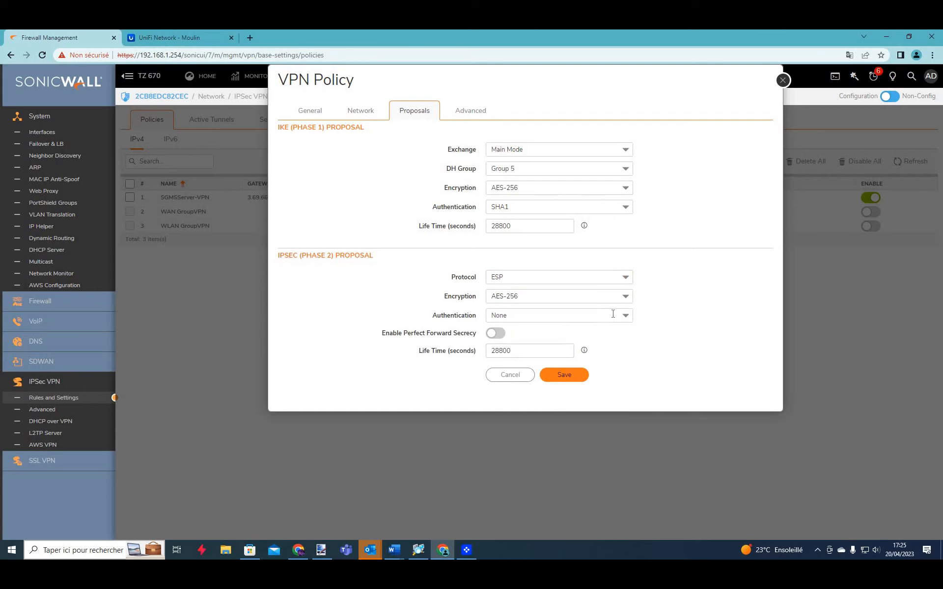
left_click(613, 314)
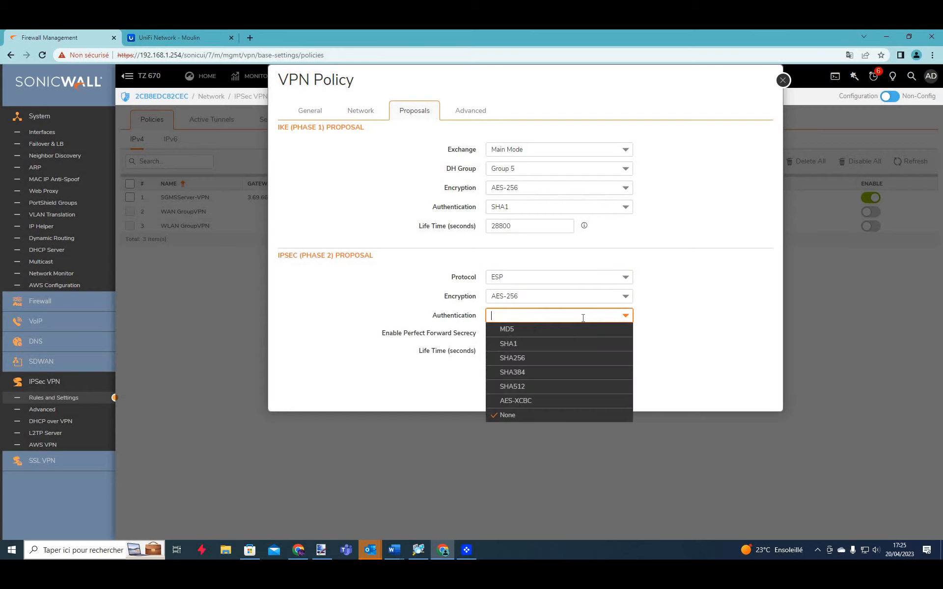
left_click(511, 344)
left_click(497, 334)
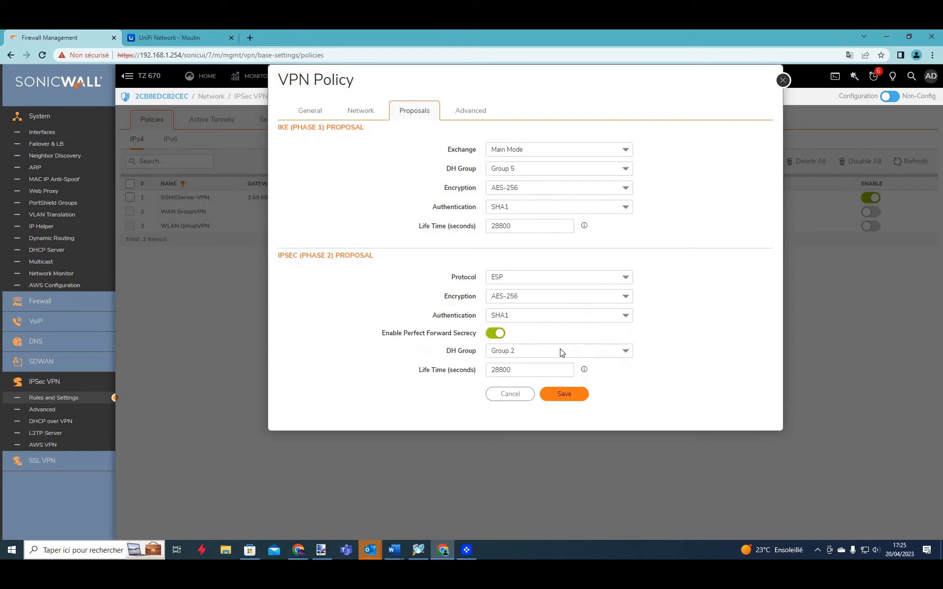
Set phase 2 DH Group 5 with a 3600-second lifetime, then show the Advanced settings.
left_click(545, 350)
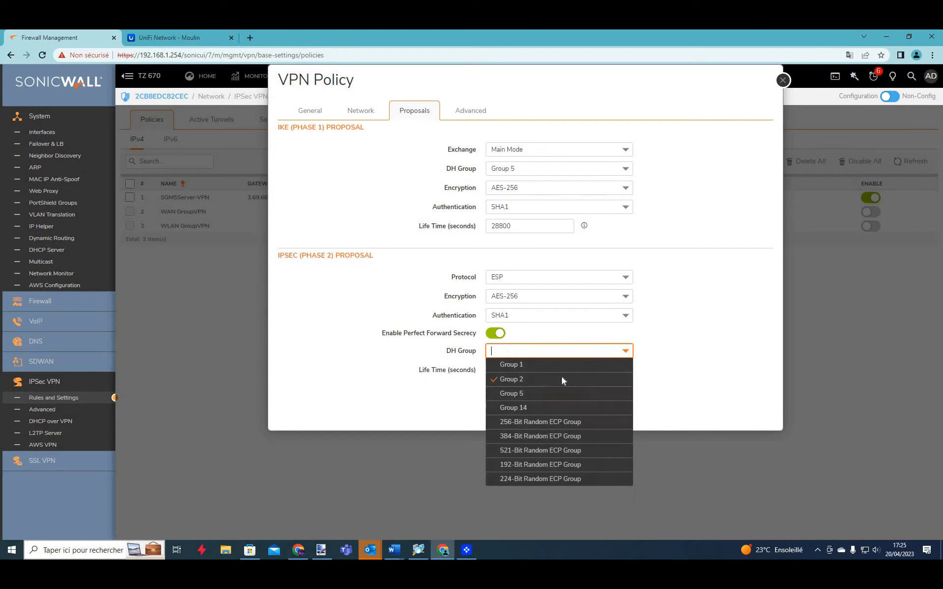
left_click(540, 394)
left_click(541, 372)
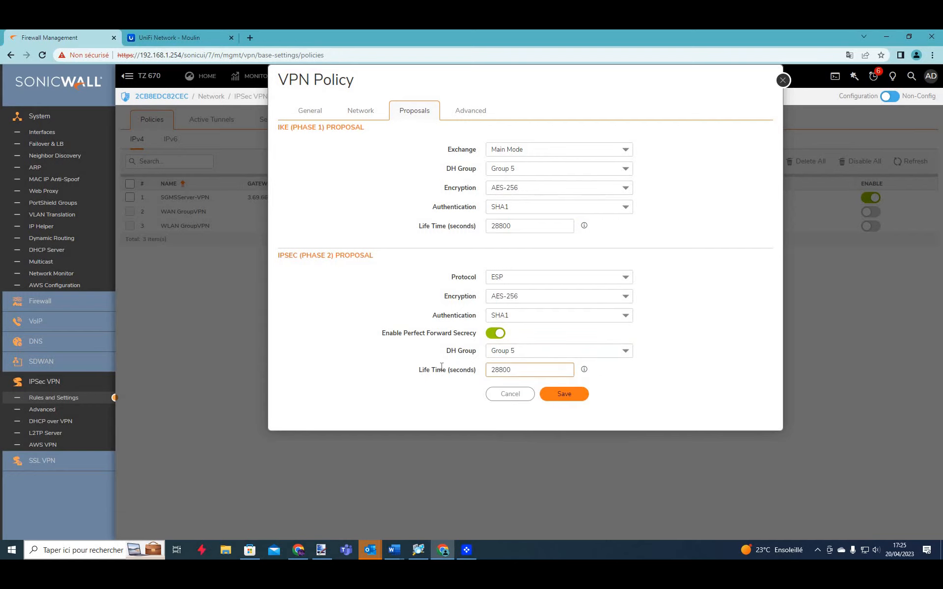
key("ctrl+a")
type("3600")
left_click(469, 225)
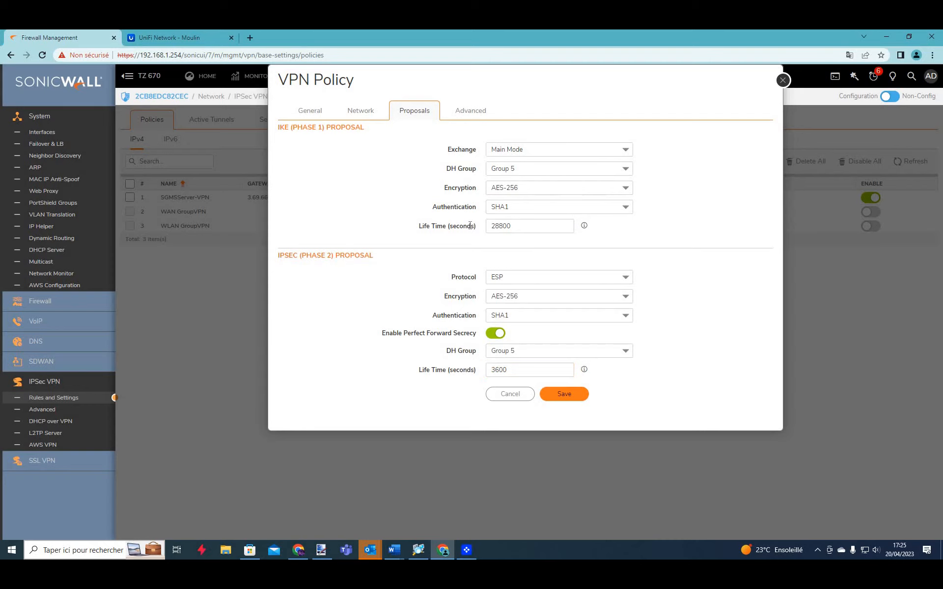
left_click(480, 112)
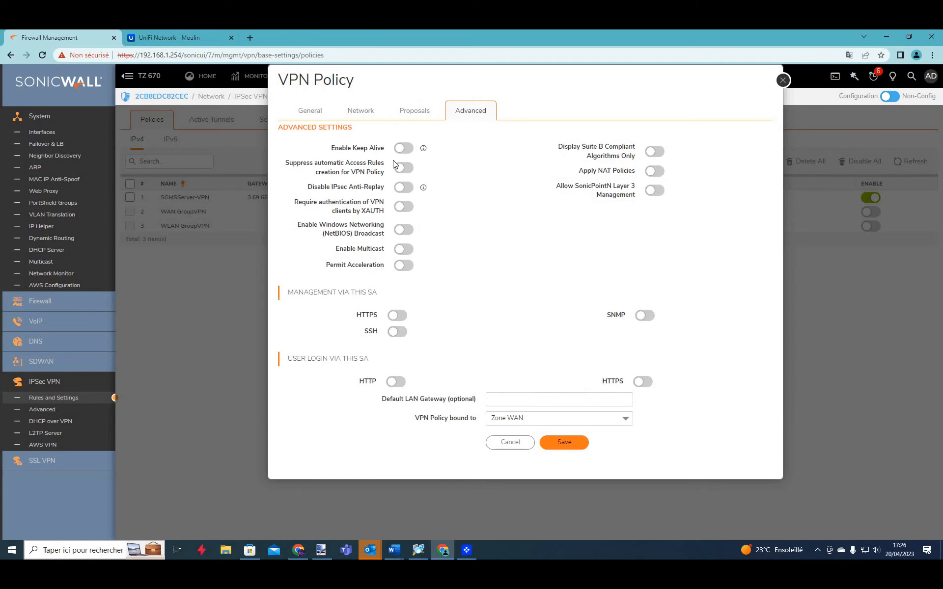
Enable Keep Alive and HTTPS management via this SA, save the video policy, and refresh the list.
left_click(404, 149)
left_click(398, 315)
left_click(560, 443)
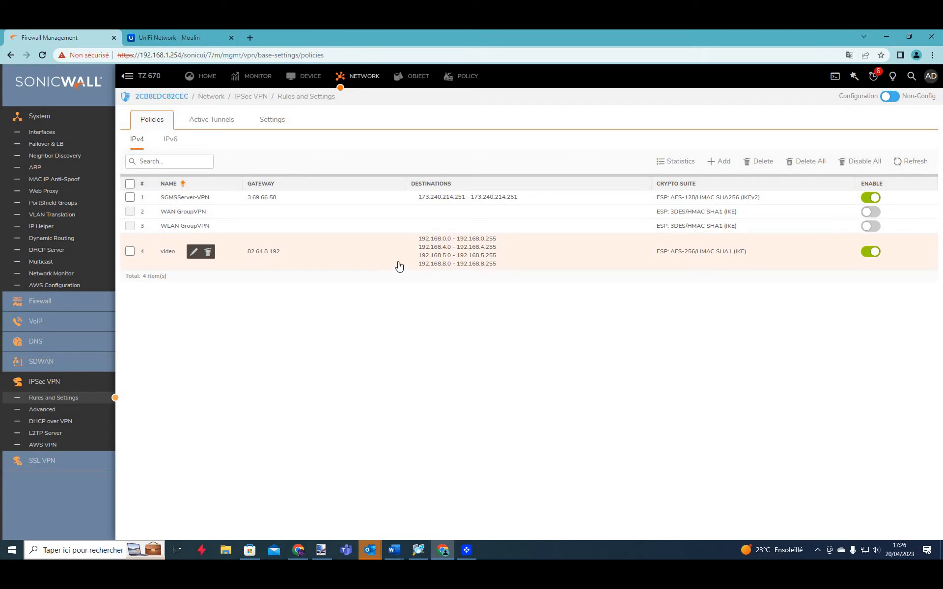
left_click(901, 161)
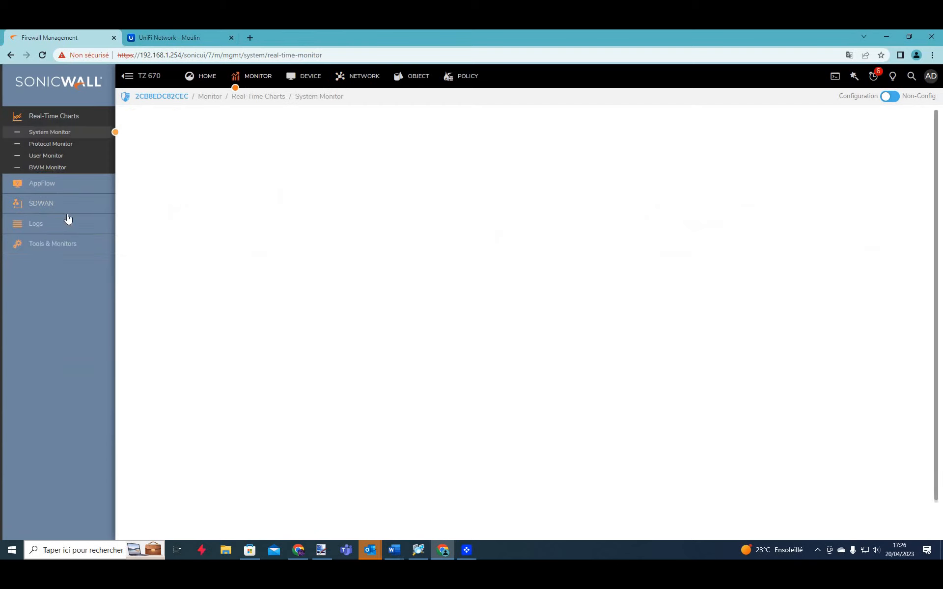
Open Monitor > System Logs and inspect one of the IKE ID mismatch warnings.
left_click(62, 227)
left_click(61, 240)
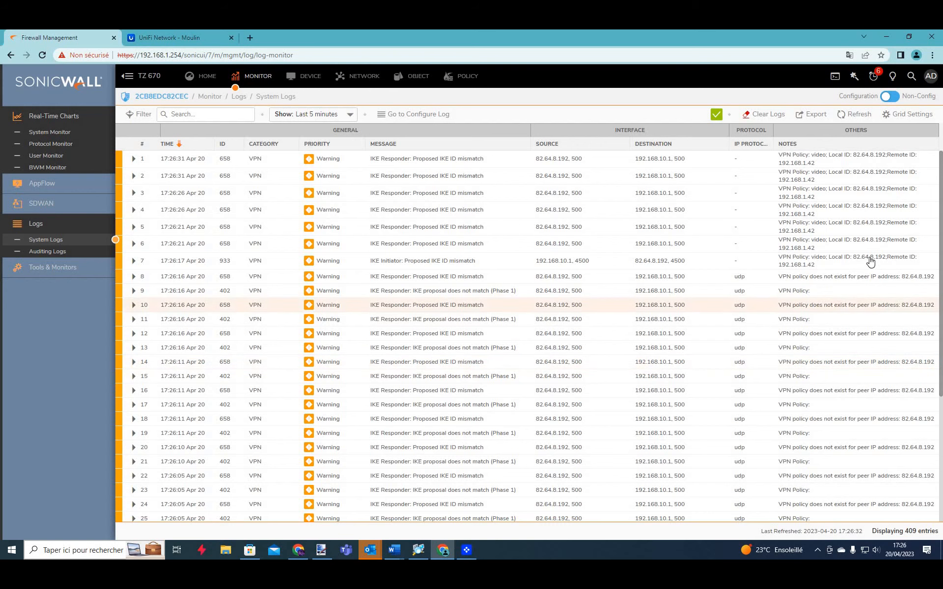
left_click(847, 266)
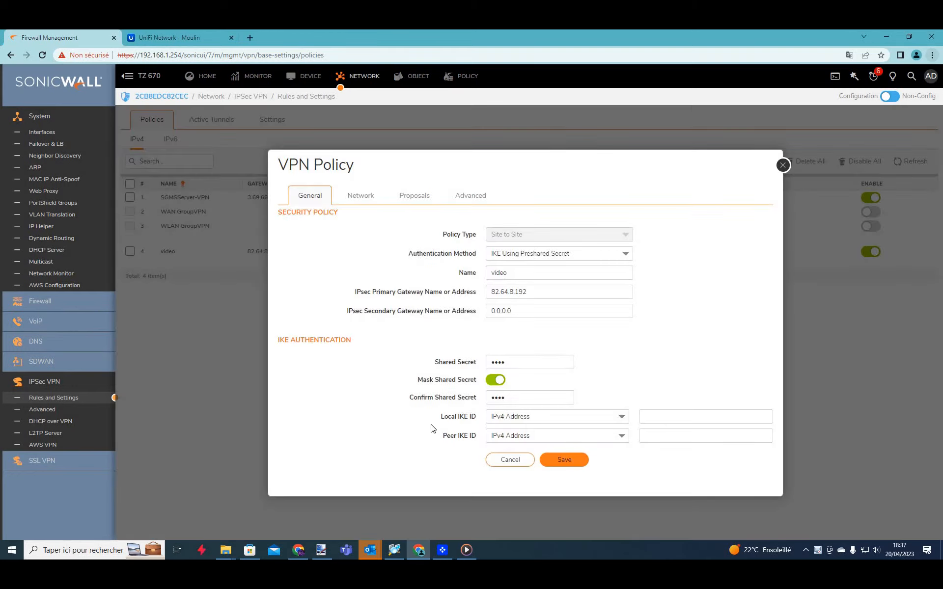
Copy public IP 176.136.202.205 from mon-ip.com into the video policy's Local IKE ID field.
left_click(669, 416)
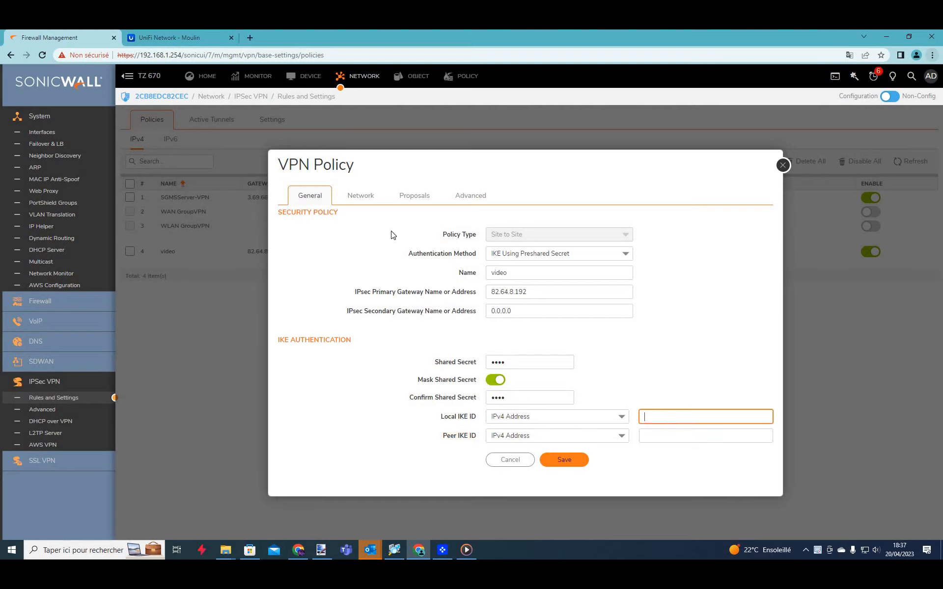
left_click(250, 38)
type("monidenum")
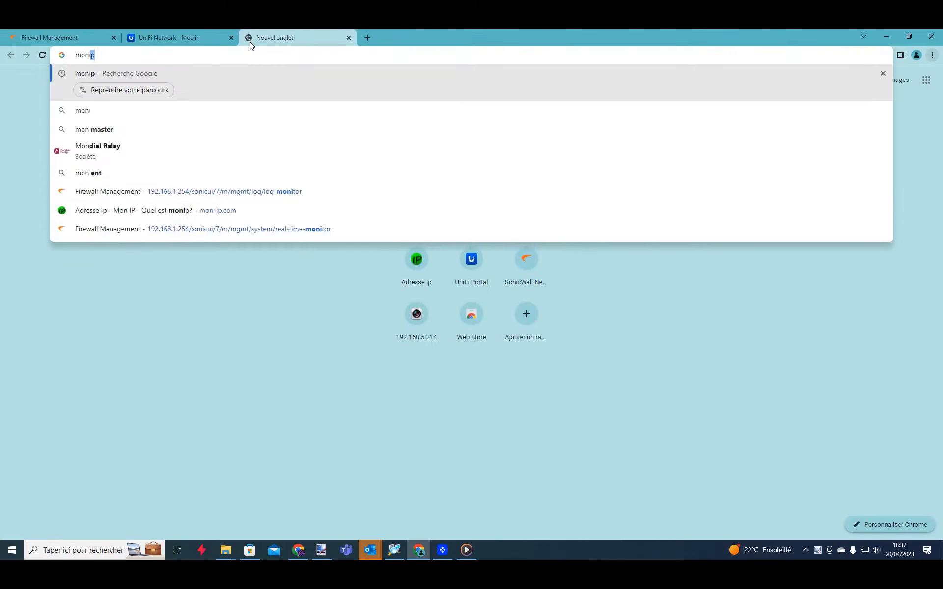
key("Down")
key("Down")
key("Down")
key("Down")
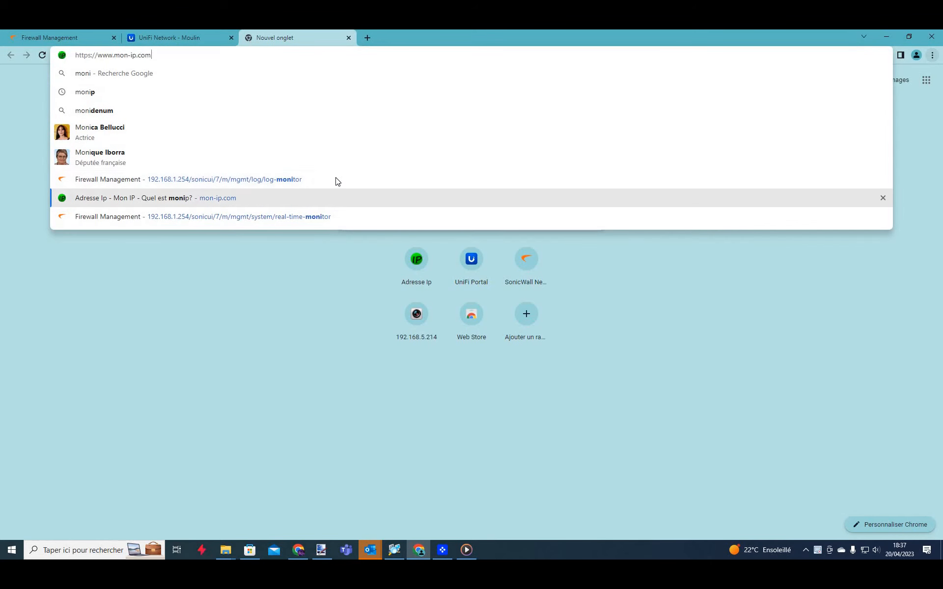
key("Return")
left_click_drag(495, 207, 385, 207)
key("ctrl+c")
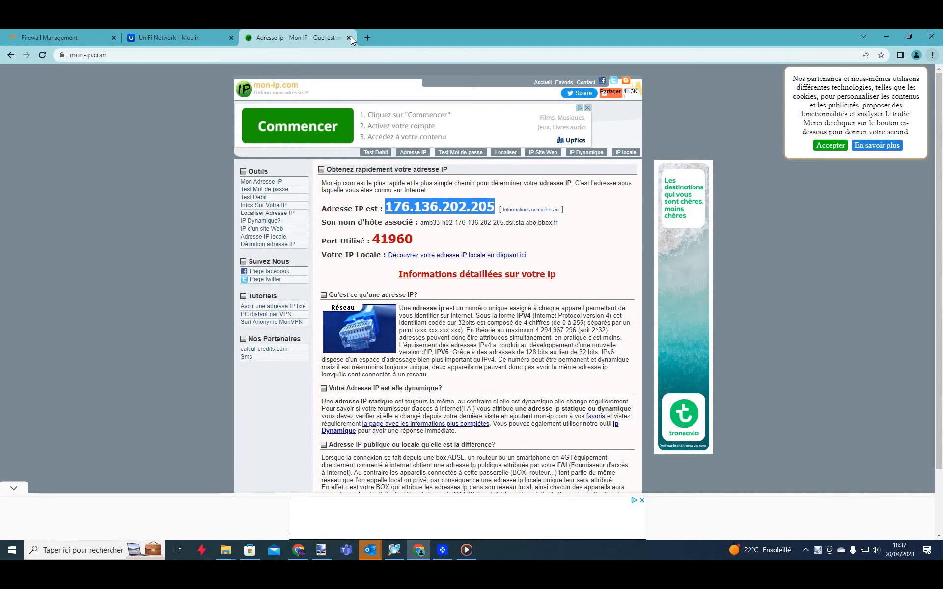
left_click(349, 37)
key("ctrl+v")
left_click(667, 443)
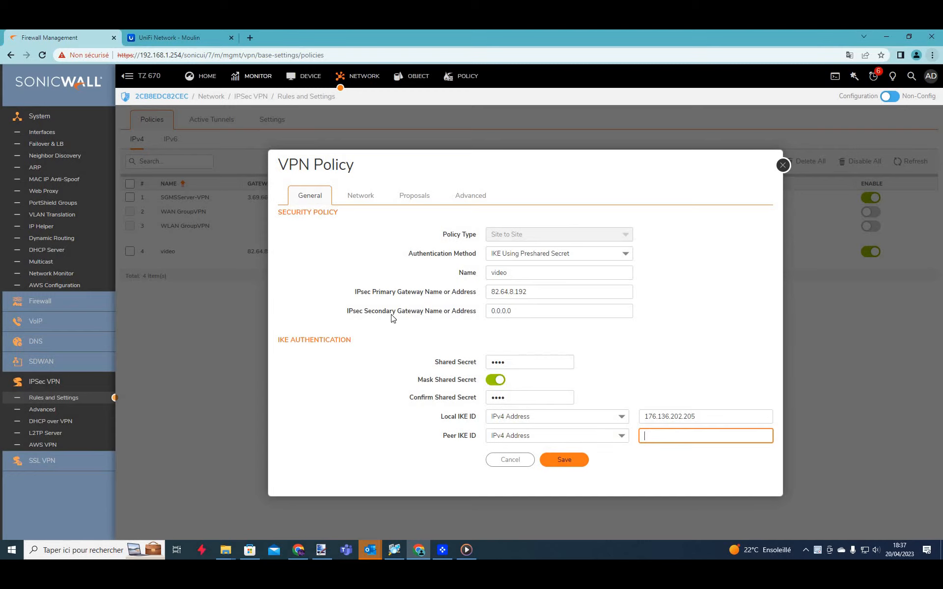
Enter Peer IKE ID 192.168.1.42, save the video policy, and refresh the policy list.
left_click(615, 478)
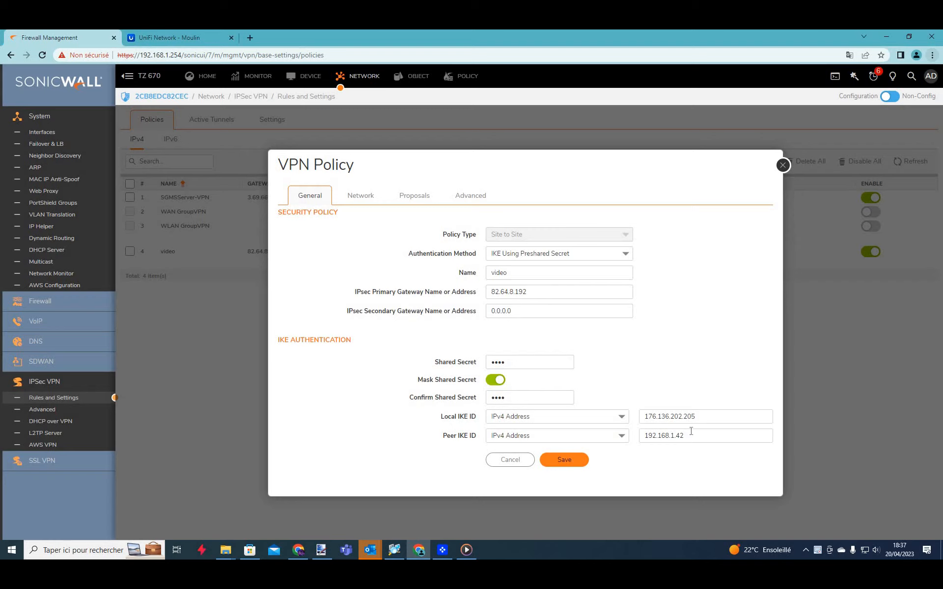
left_click(564, 462)
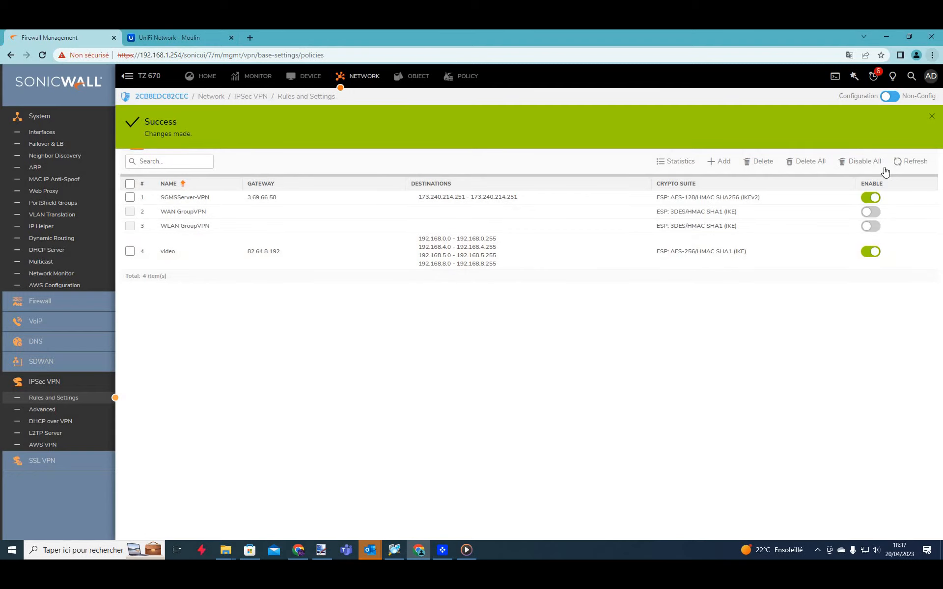
left_click(906, 165)
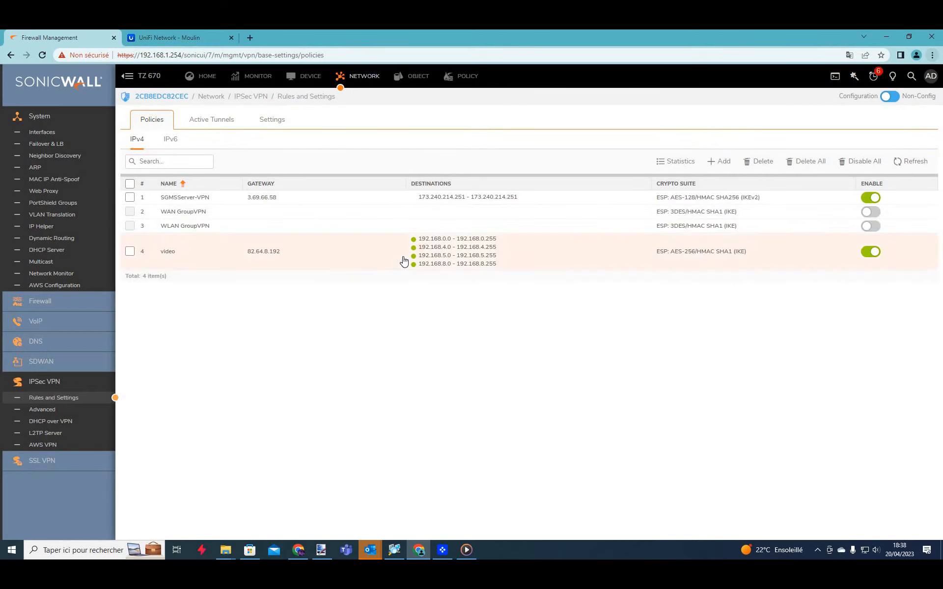
Confirm 'IKE negotiation complete' phase 2 entries in System Logs, then clear and refresh the logs.
left_click(260, 79)
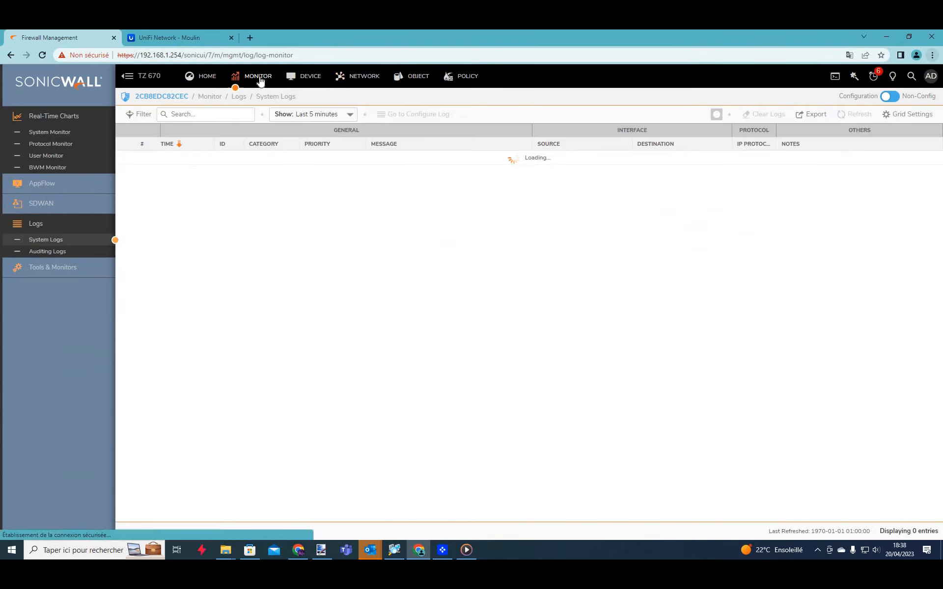
left_click_drag(495, 351, 342, 181)
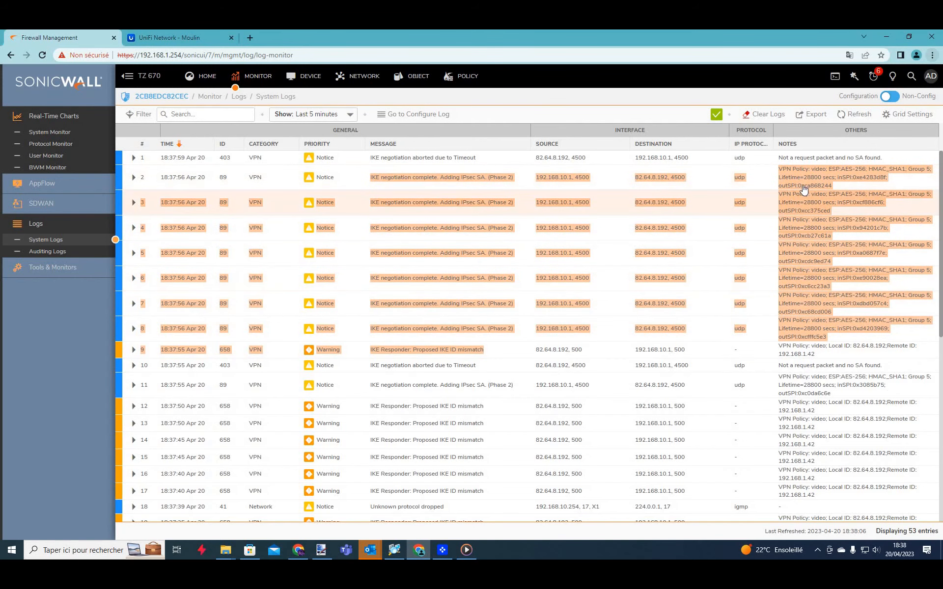
left_click(764, 114)
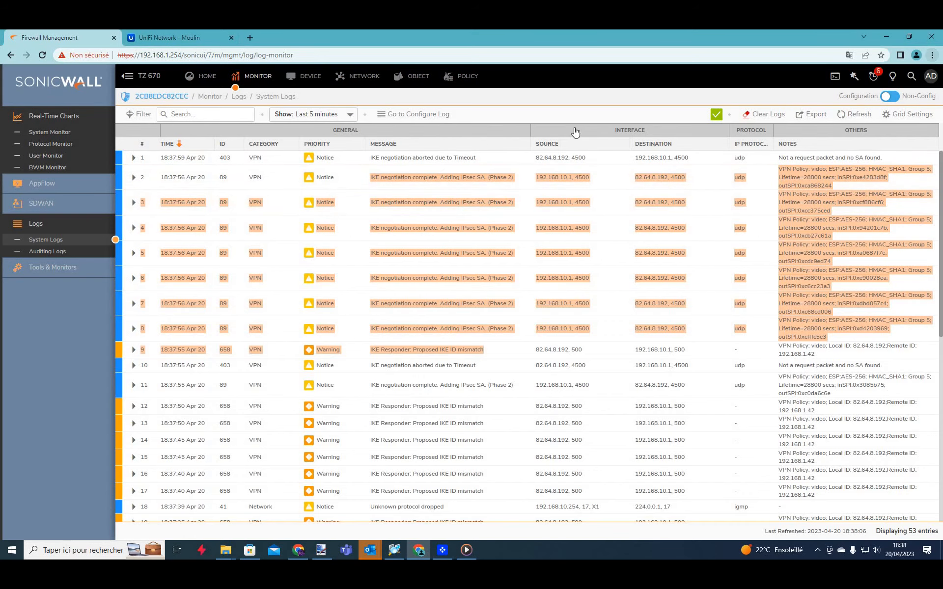
left_click(567, 124)
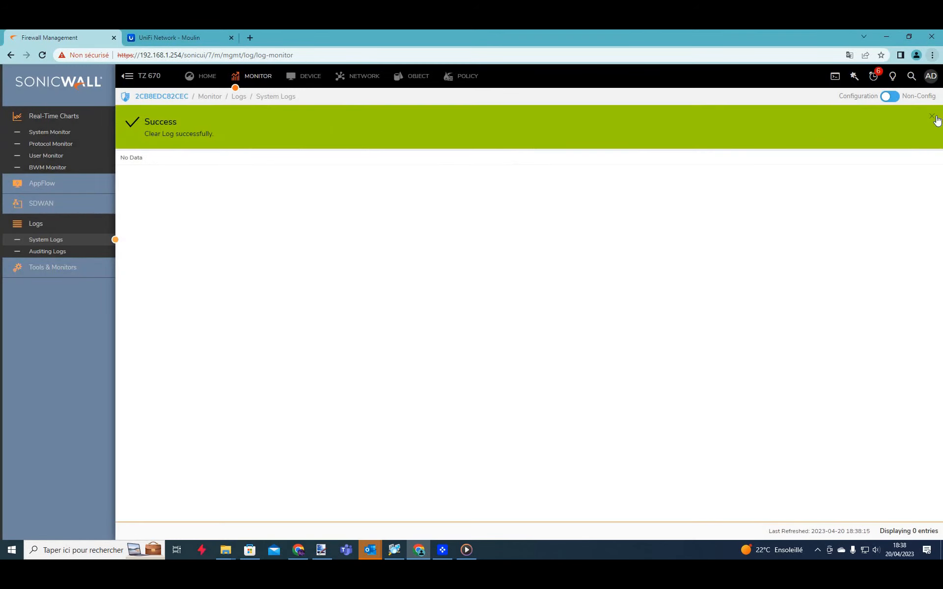
left_click(849, 118)
left_click(850, 120)
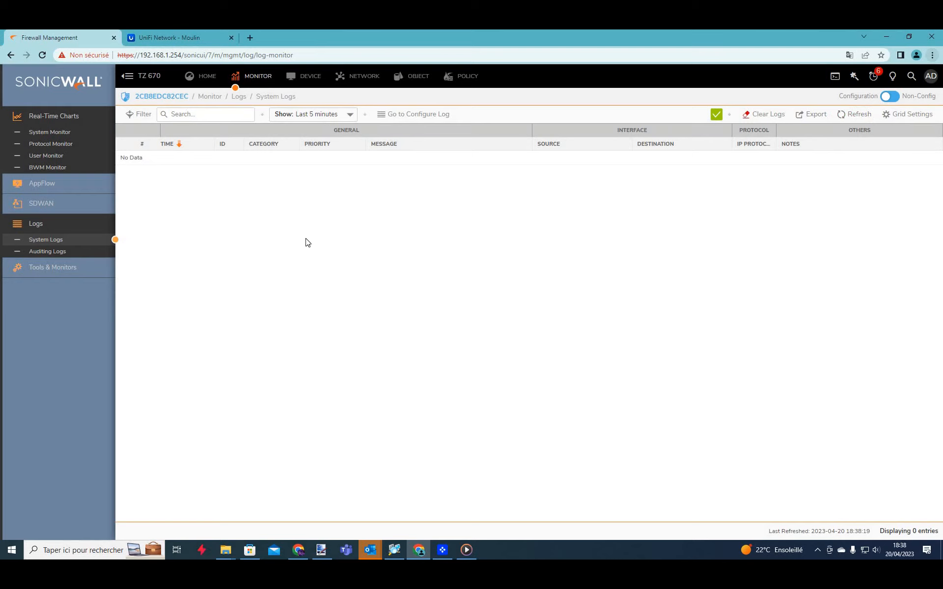
left_click(176, 39)
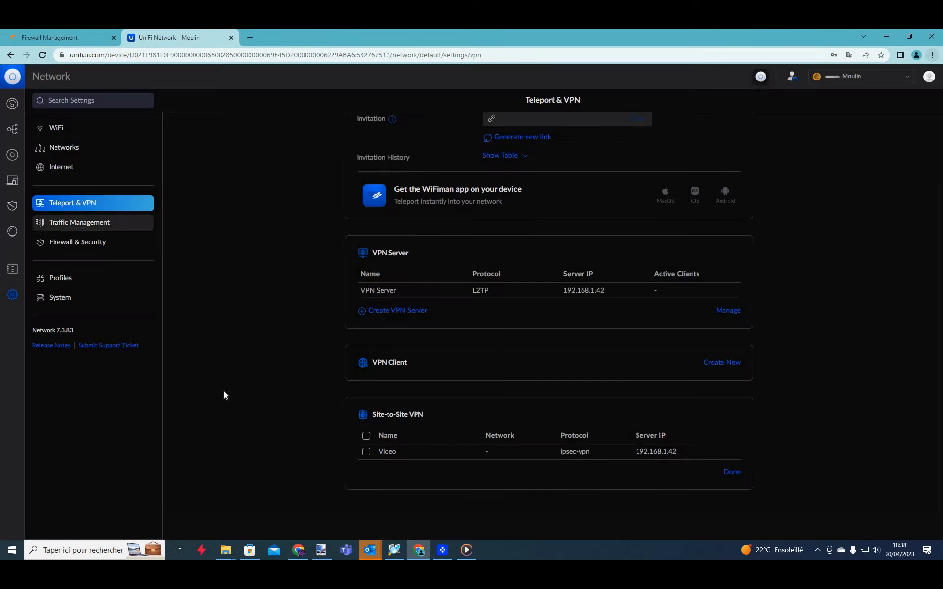
Review UniFi's Networks list, then check the video policy in SonicWall's IPsec VPN policies.
left_click(52, 156)
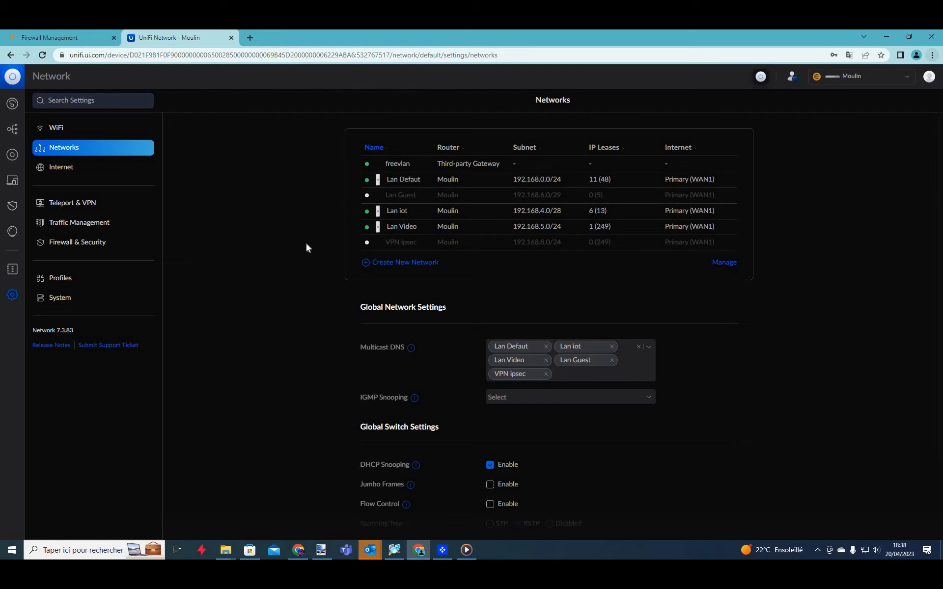
left_click(66, 38)
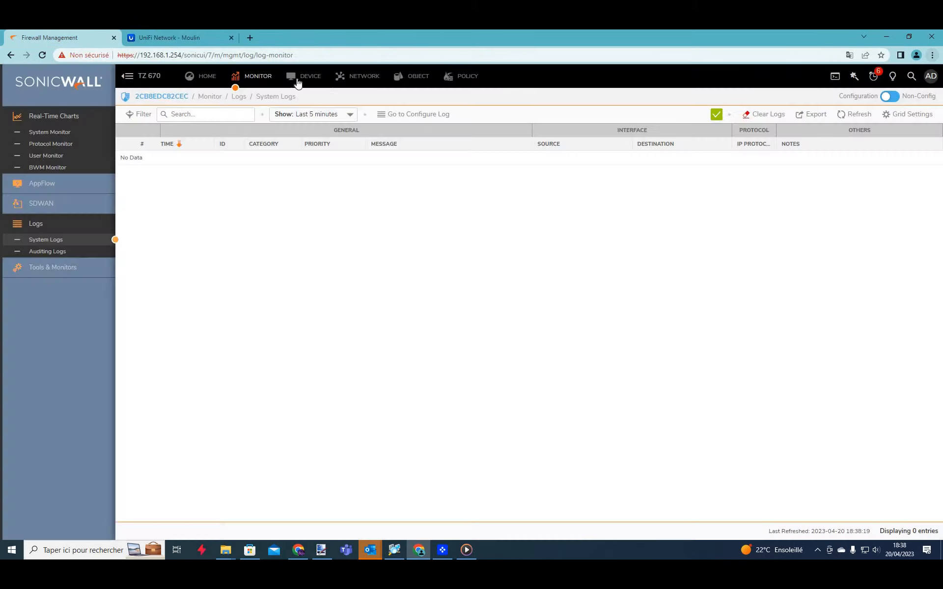
left_click(370, 81)
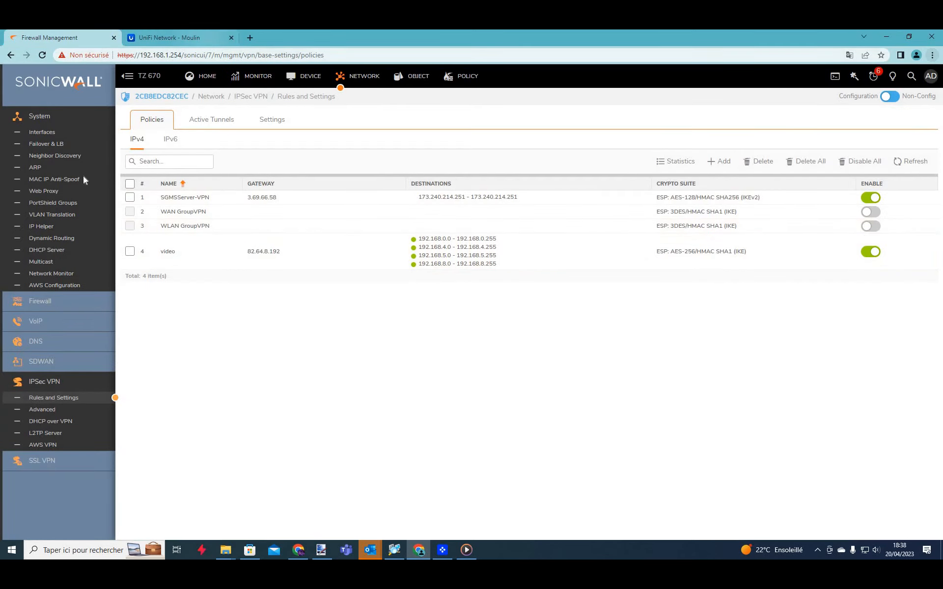
key("ctrl+Tab")
Browse UniFi's Traffic Management, Firewall & Security, topology, devices and client lists.
left_click(97, 230)
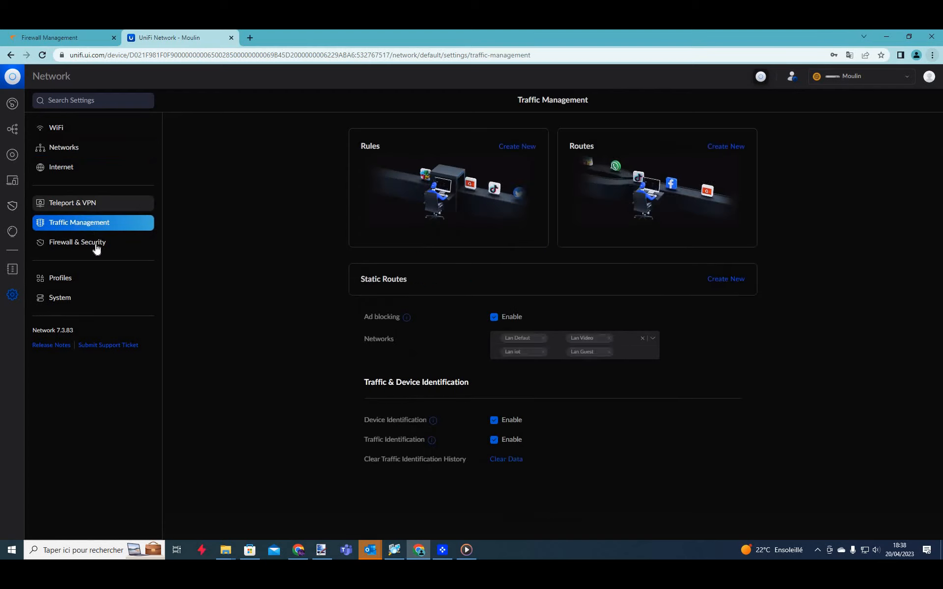
left_click(95, 251)
left_click(8, 131)
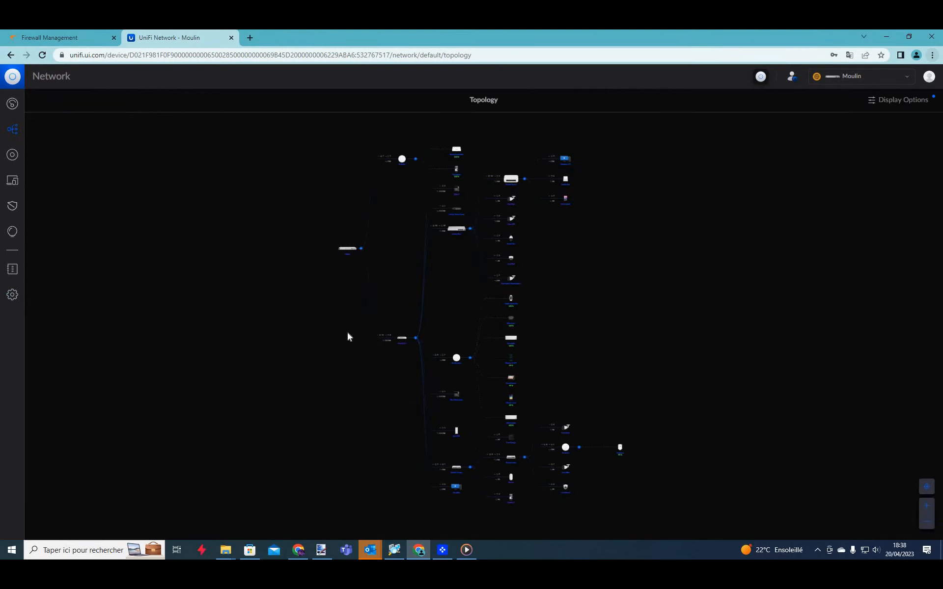
left_click(12, 155)
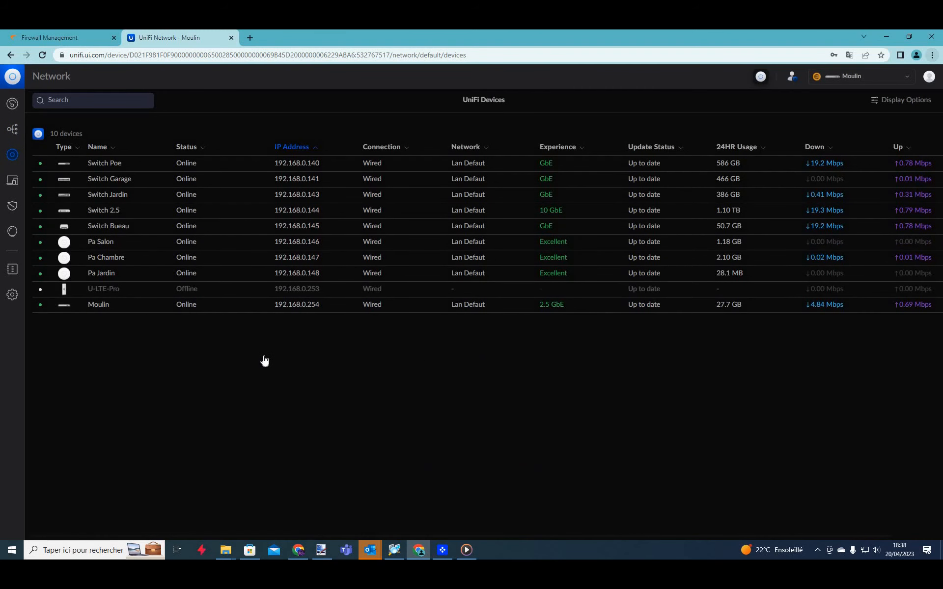
left_click(13, 181)
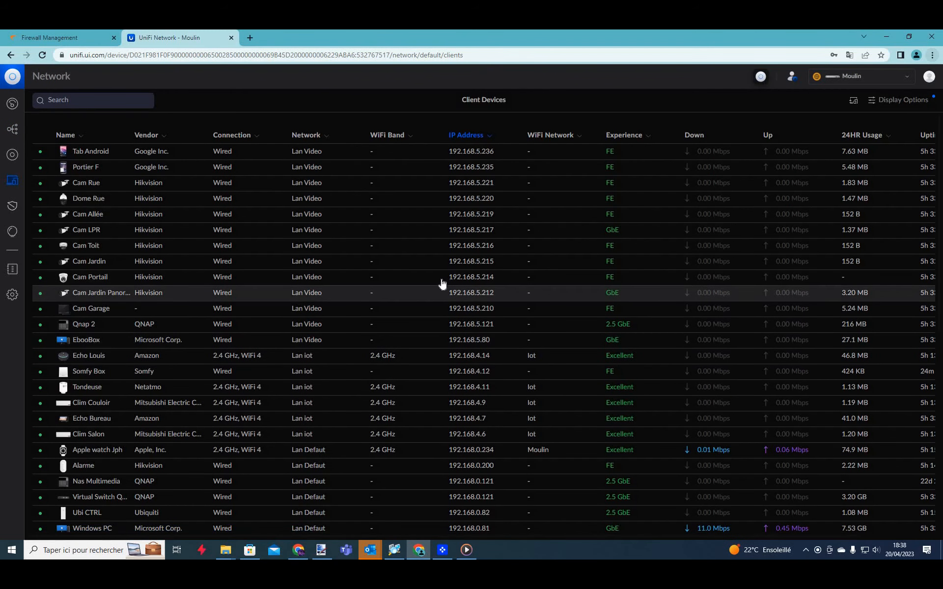
Load the Cam Portail IP 192.168.5.214 in a new tab, then close it and return to the firewall.
double_click(470, 277)
key("ctrl+c")
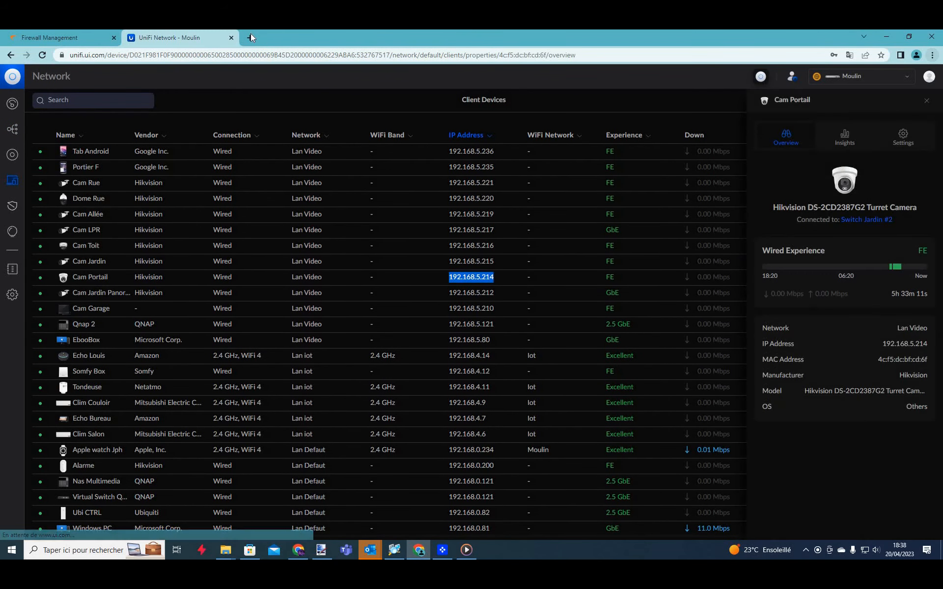
left_click(250, 35)
key("ctrl+v")
key("Return")
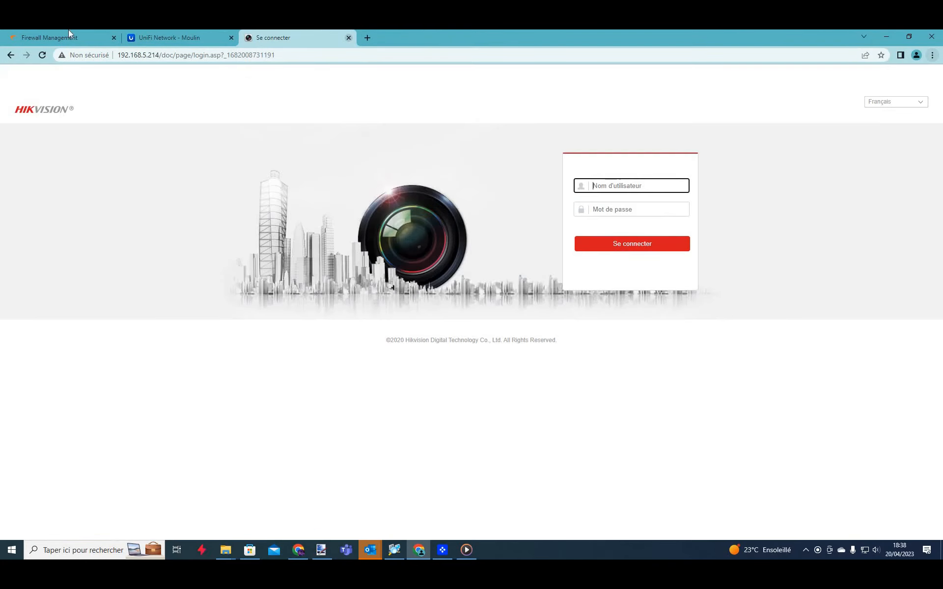
left_click(348, 38)
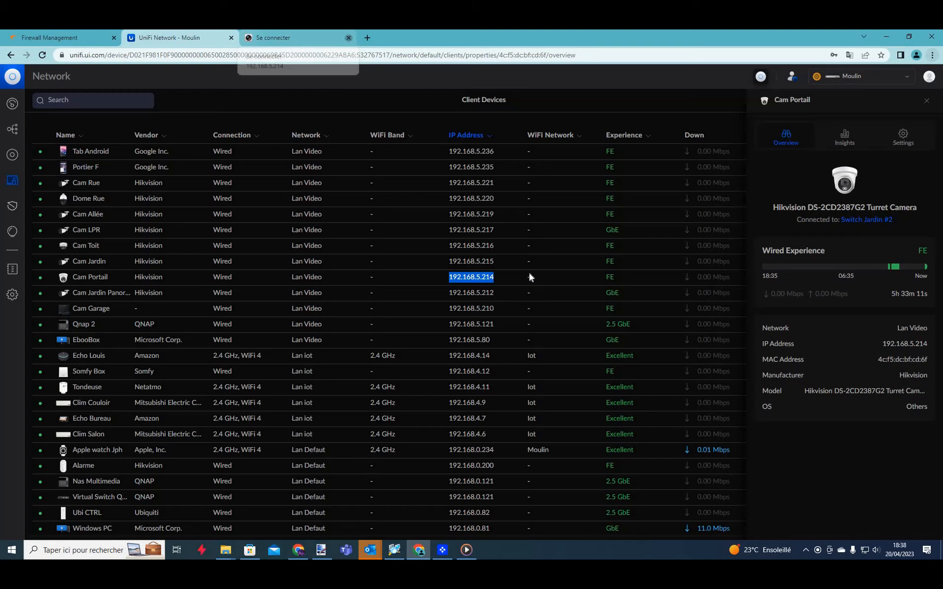
left_click(69, 36)
mouse_move(438, 258)
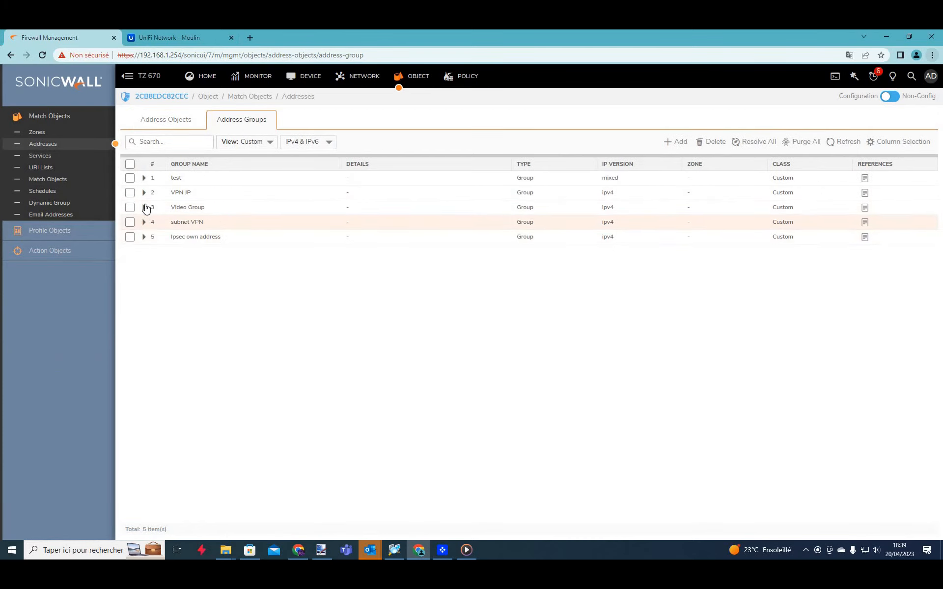
Edit Video Group to remove the vpn 5 video member and save the group.
left_click(144, 207)
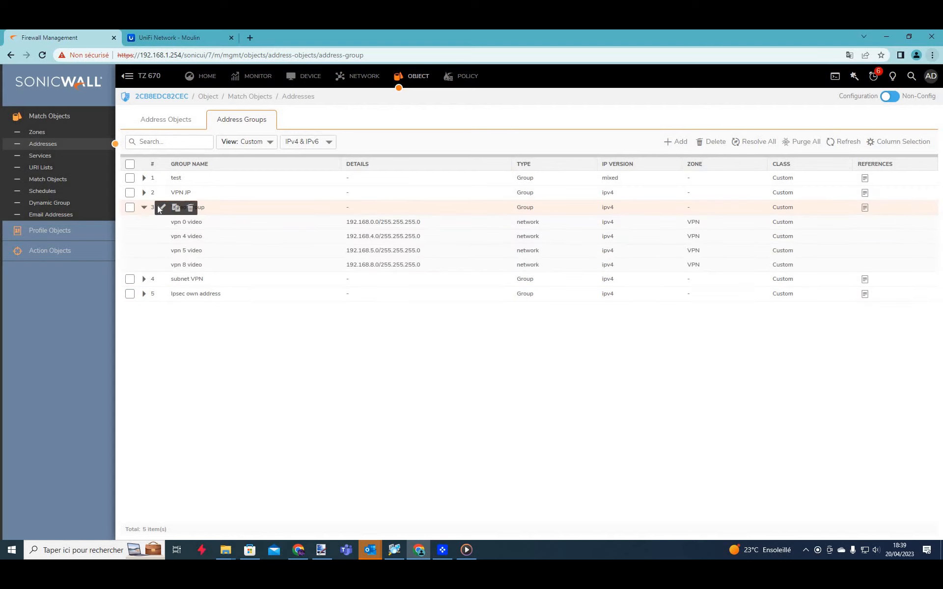
left_click(161, 207)
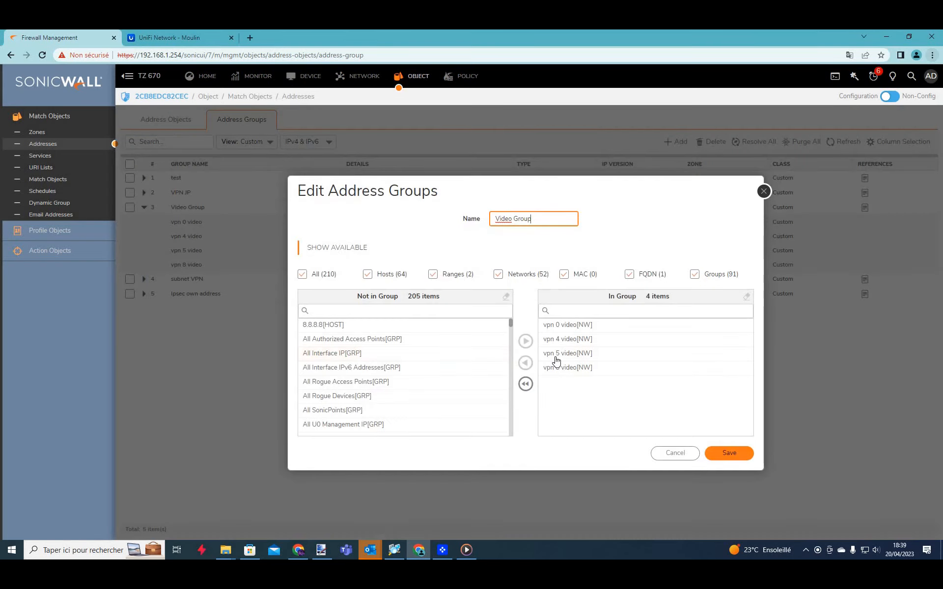
left_click(555, 359)
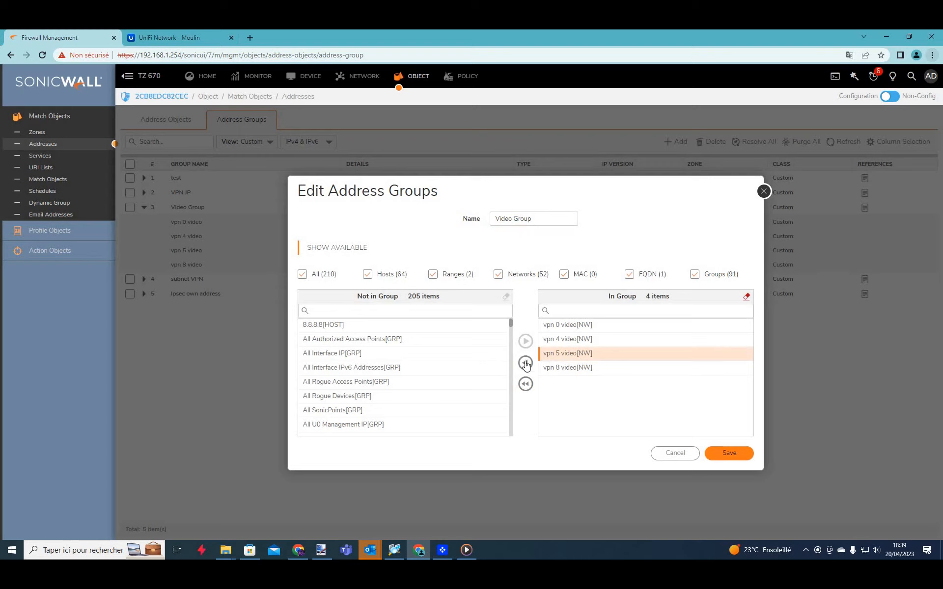
left_click(524, 363)
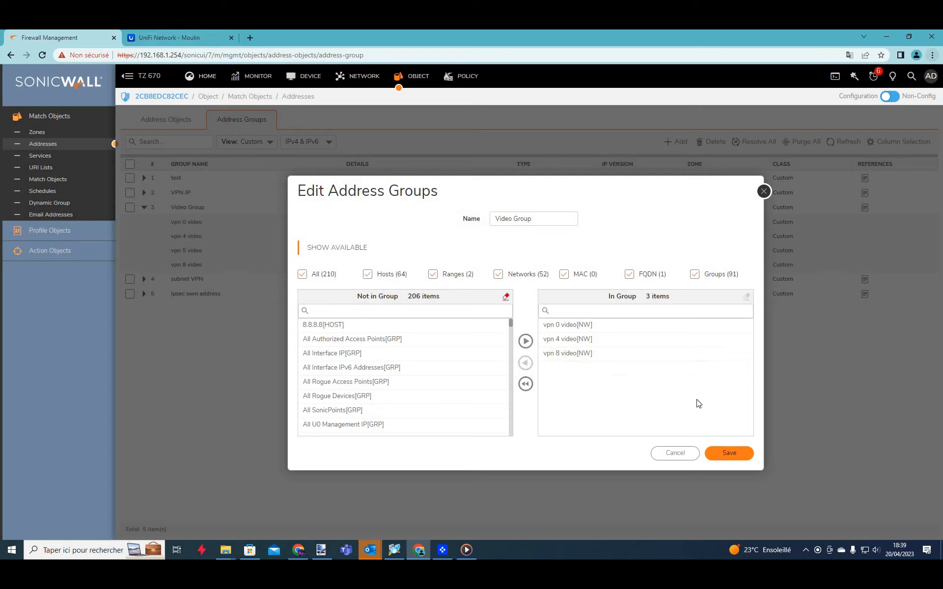
left_click(727, 454)
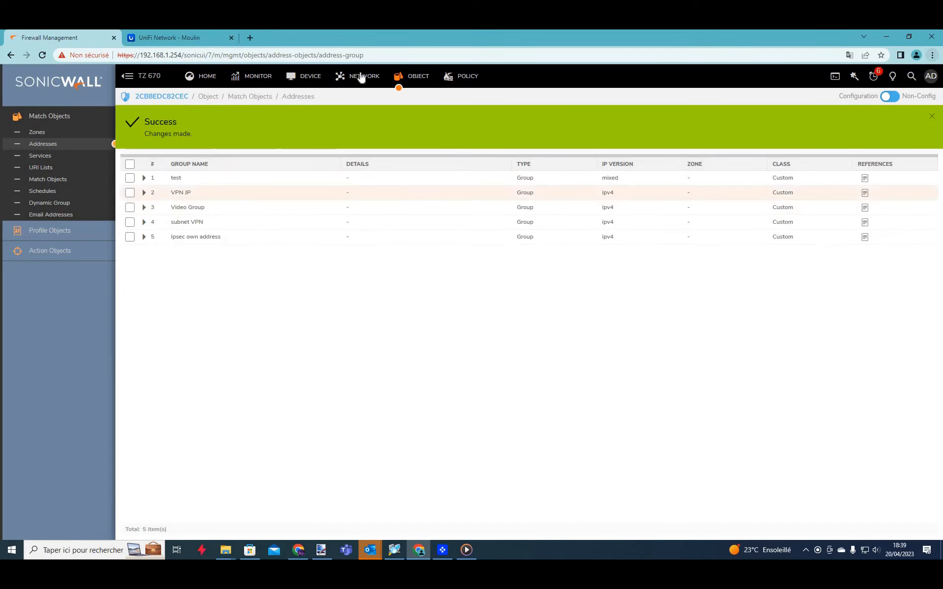
left_click(361, 77)
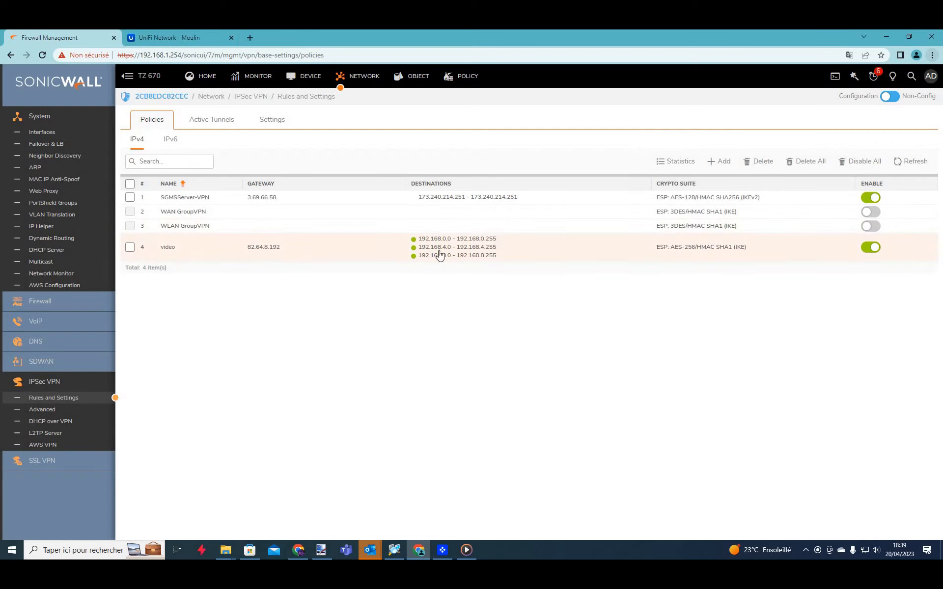
Toggle the video VPN policy off, cancel the accidental delete prompt, and re-enable it.
left_click(874, 254)
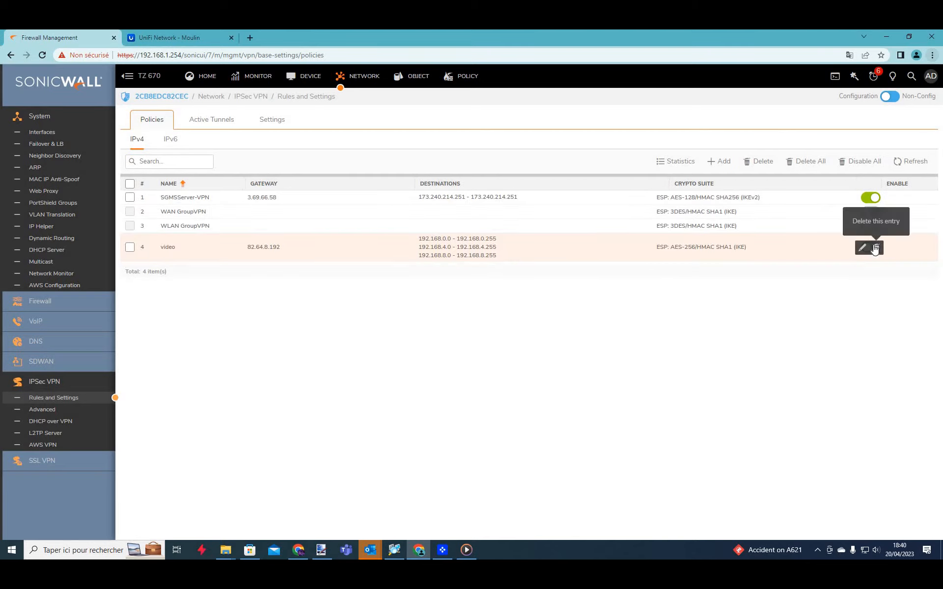
left_click(875, 248)
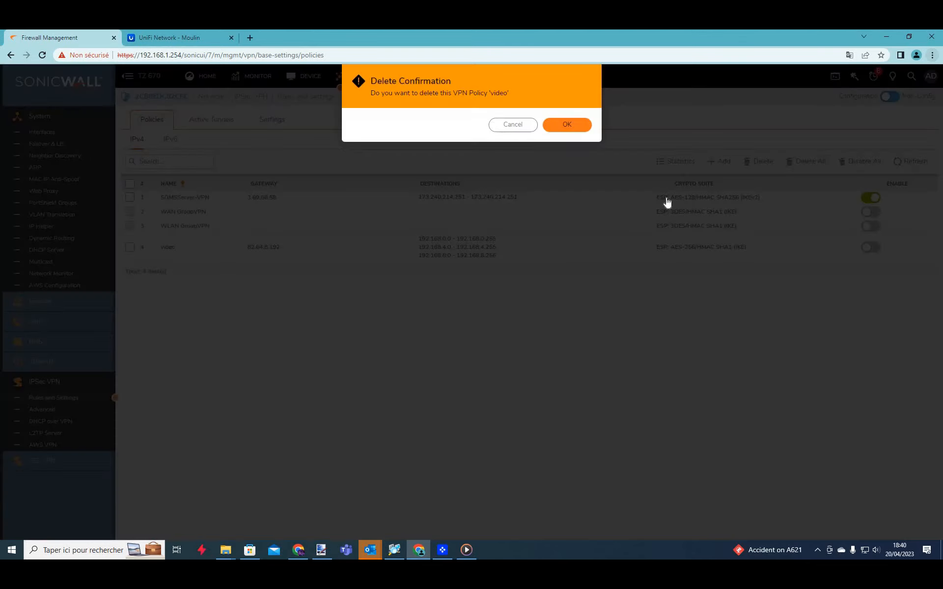
key("Escape")
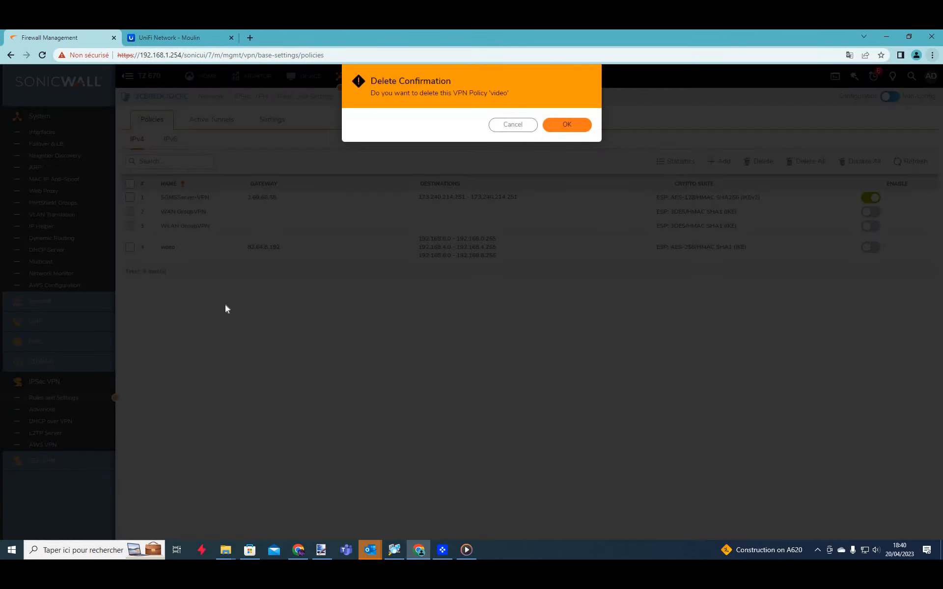
left_click(200, 221)
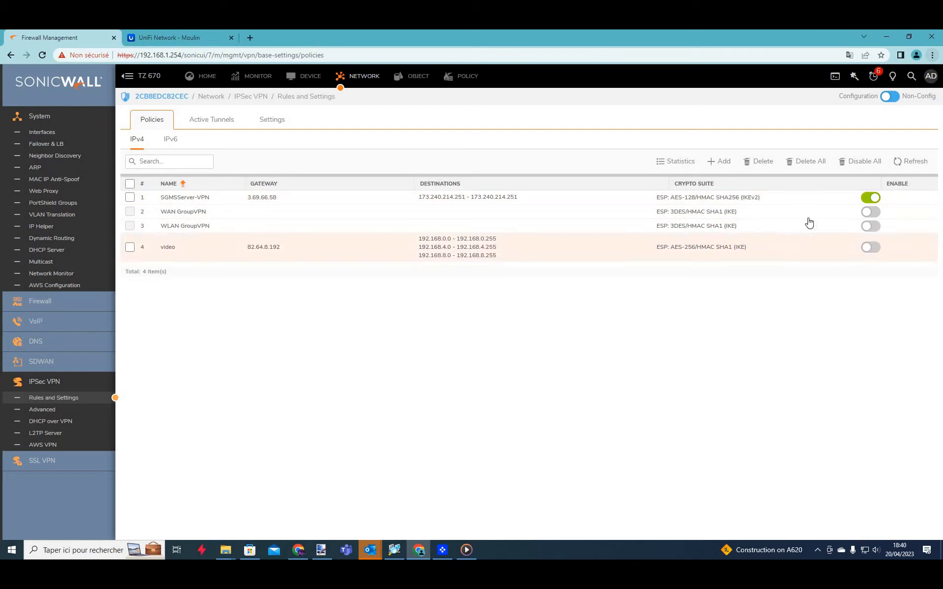
mouse_move(881, 251)
left_click(880, 247)
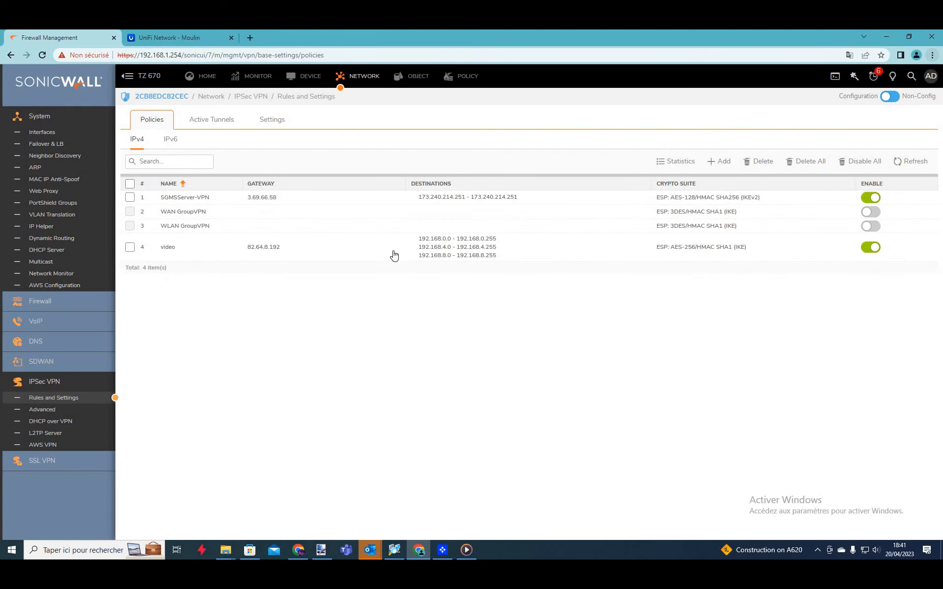
left_click(247, 81)
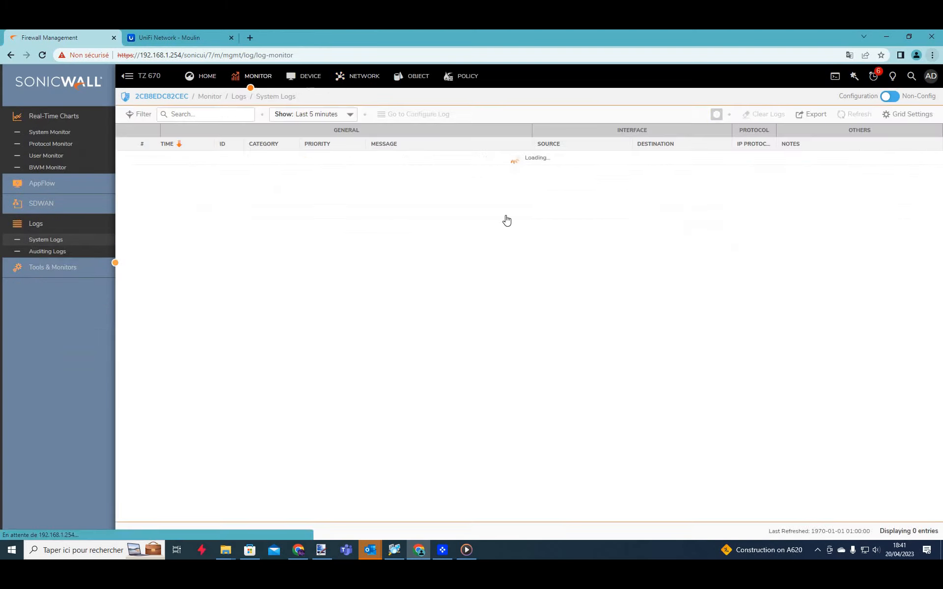
mouse_move(506, 219)
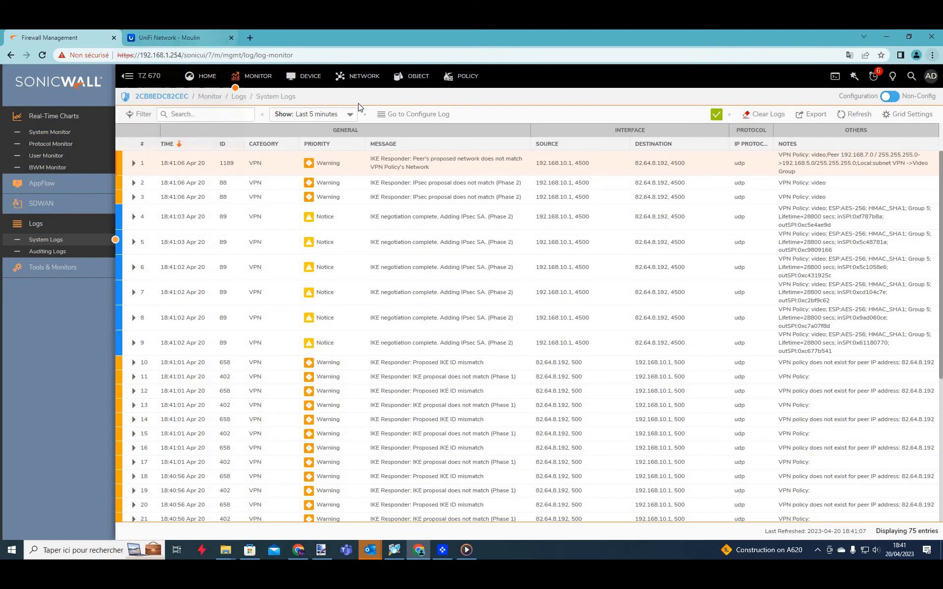
left_click(362, 76)
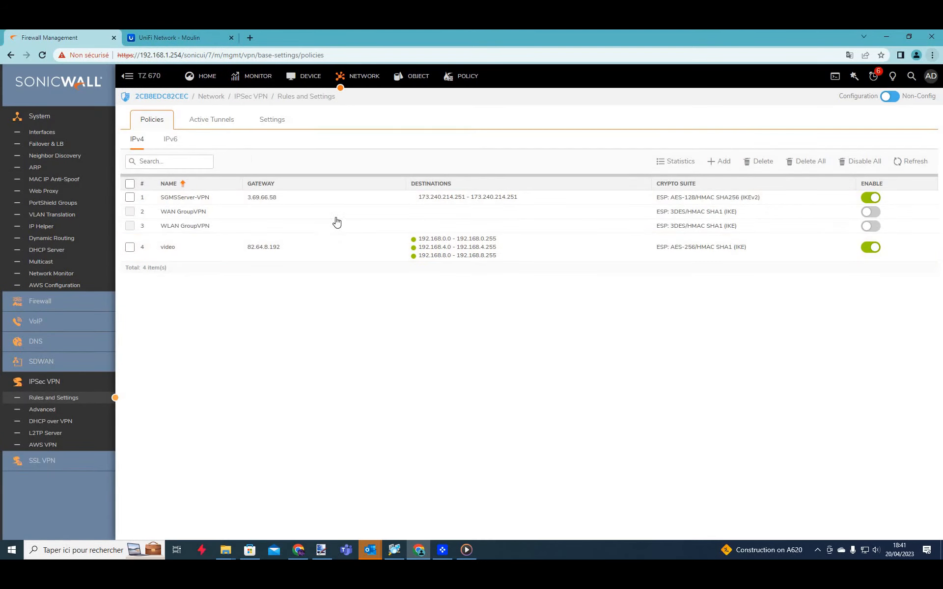
Copy Nas Multimedia's address 192.168.0.121 from the UniFi client devices list.
key("ctrl+Tab")
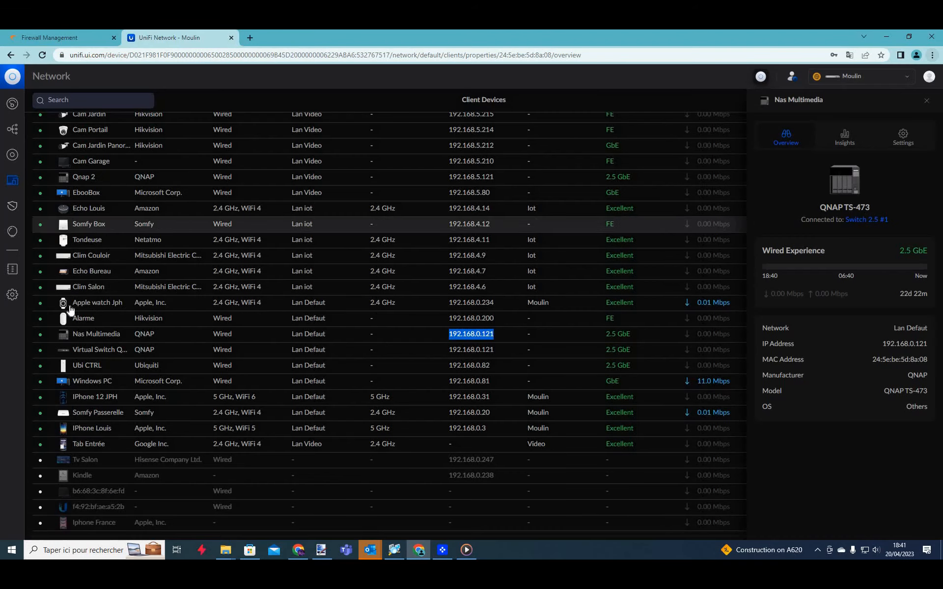
left_click(142, 303)
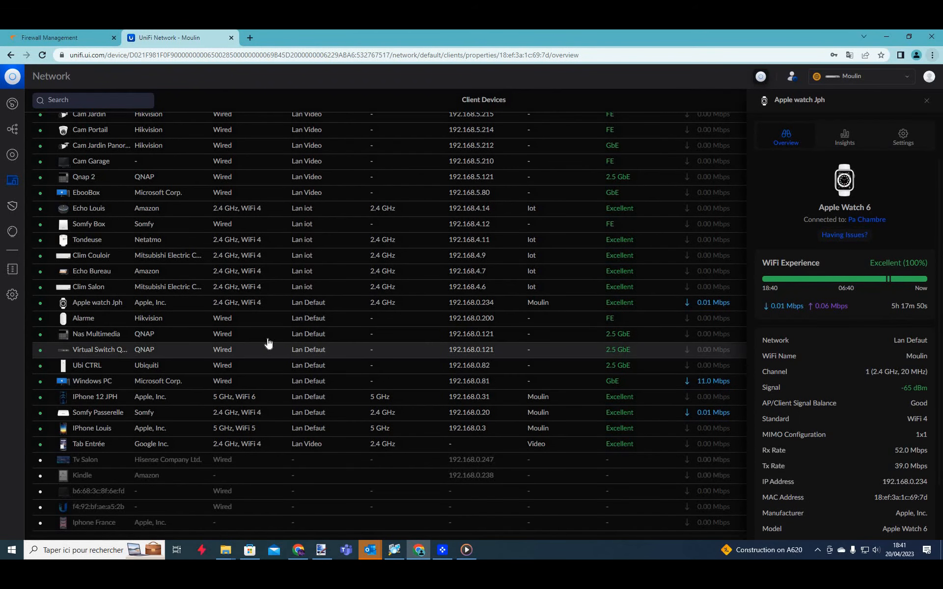
double_click(500, 334)
key("ctrl+c")
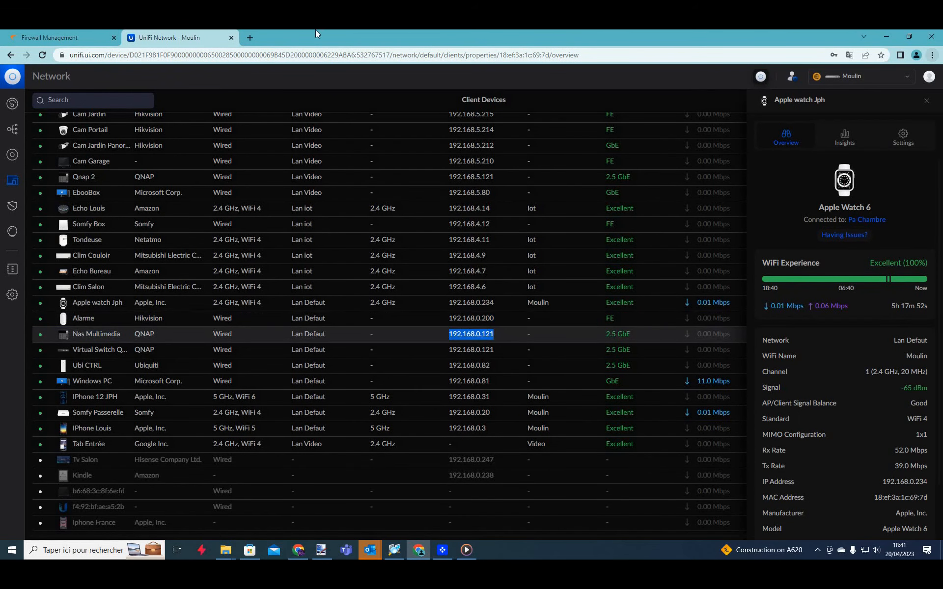
Load 192.168.0.121 in a new browser tab, which returns ERR_CONNECTION_REFUSED.
left_click(250, 38)
key("ctrl+v")
key("Return")
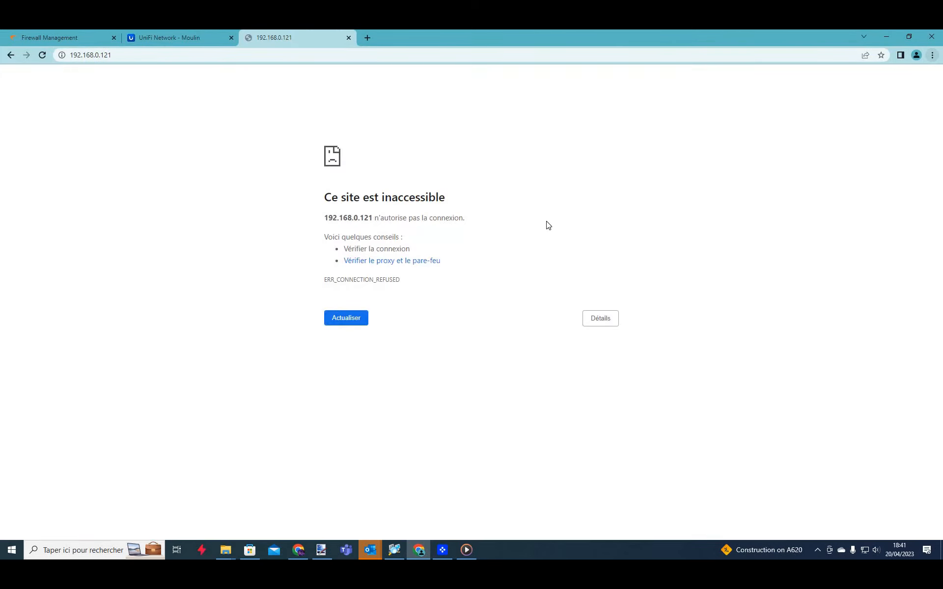
left_click_drag(546, 222, 372, 219)
left_click(50, 550)
Ping 192.168.0.121 from Command Prompt, getting four of four replies.
type("cmd")
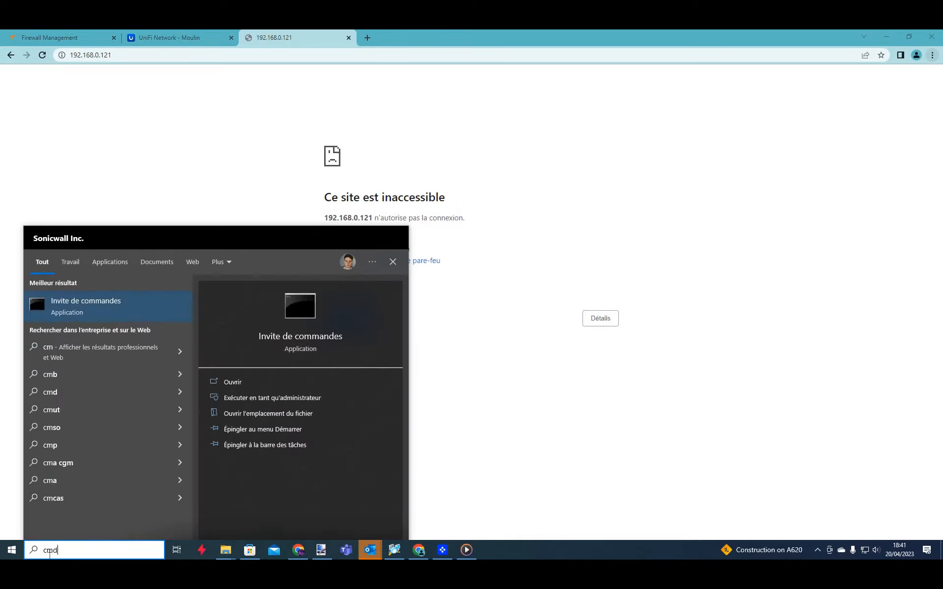
key("Return")
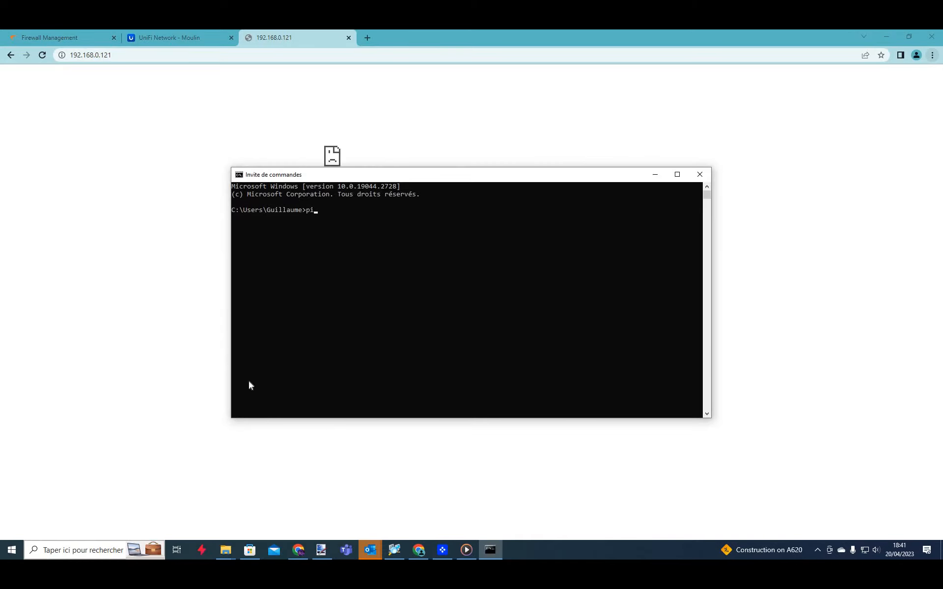
type("ping")
key("Return")
key("ctrl+v")
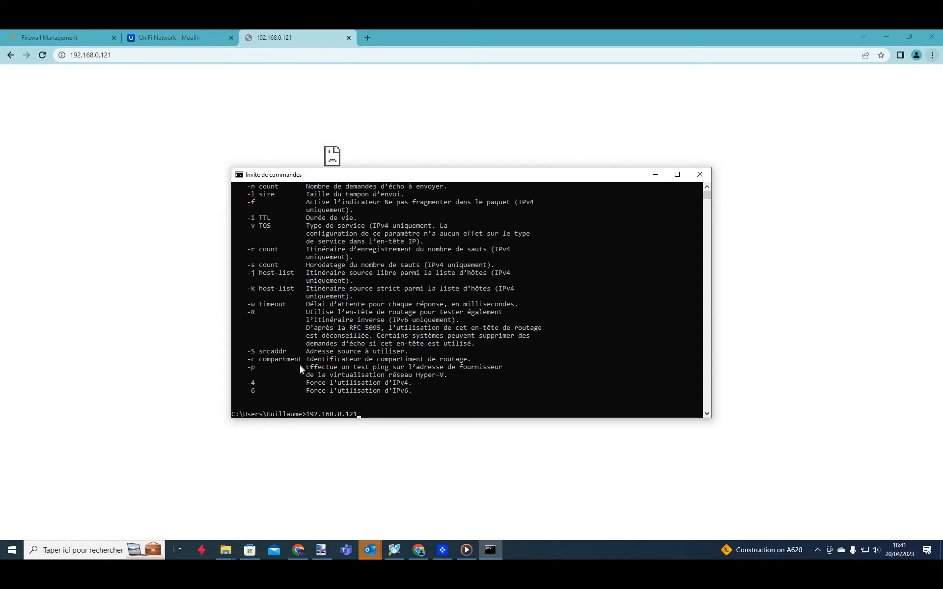
scroll(311, 362, "down", 2)
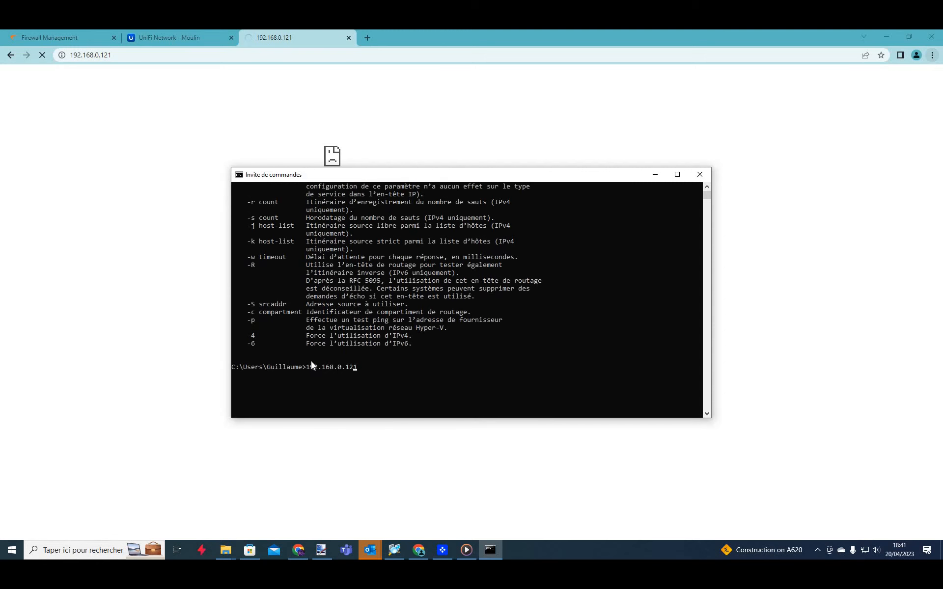
type("ping")
key("Return")
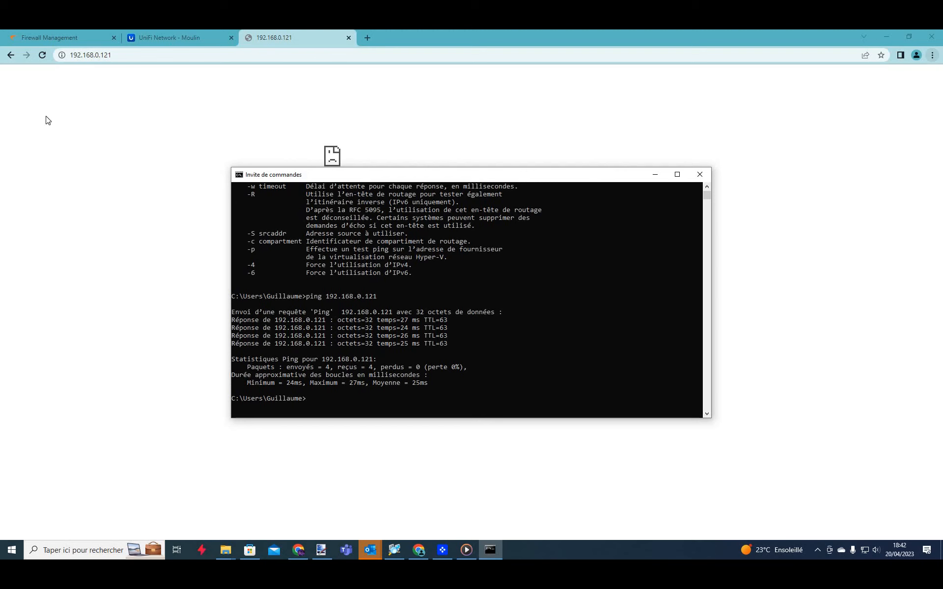
Close Command Prompt and return to the SonicWall system logs under MONITOR.
left_click(700, 174)
left_click(49, 37)
left_click(254, 82)
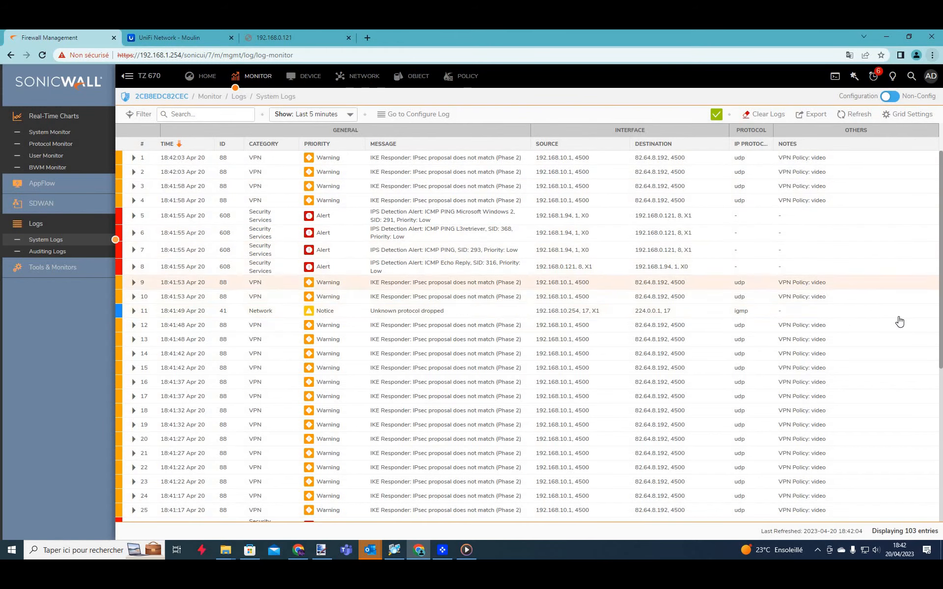
Read a log entry's notes, then go to DEVICE > Settings > Licenses.
scroll(899, 322, "down", 5)
triple_click(845, 307)
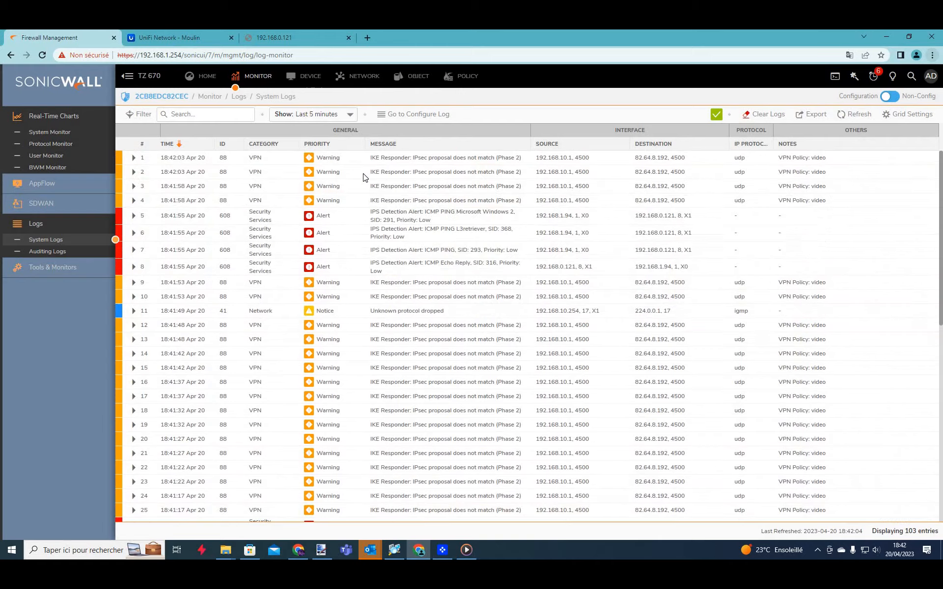
left_click(307, 76)
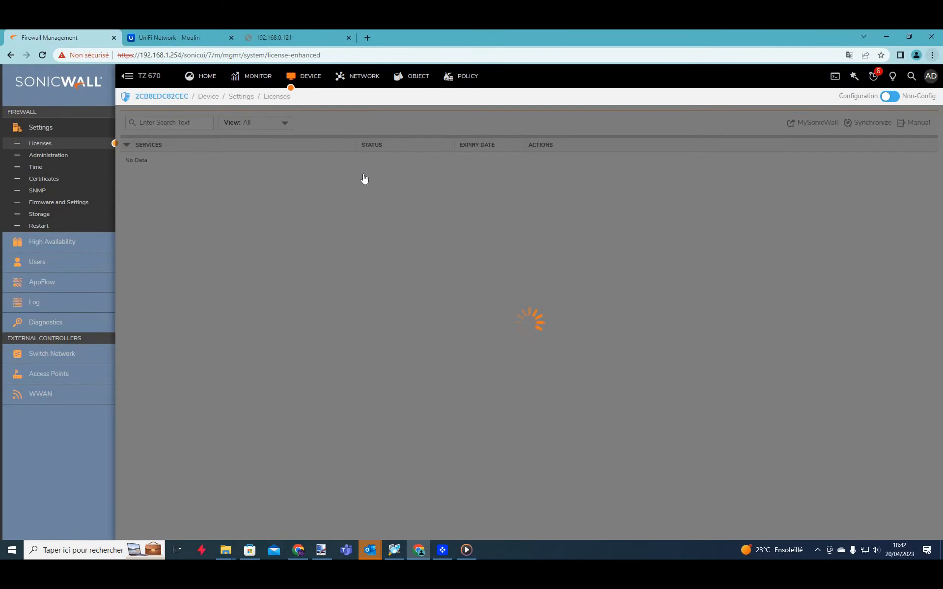